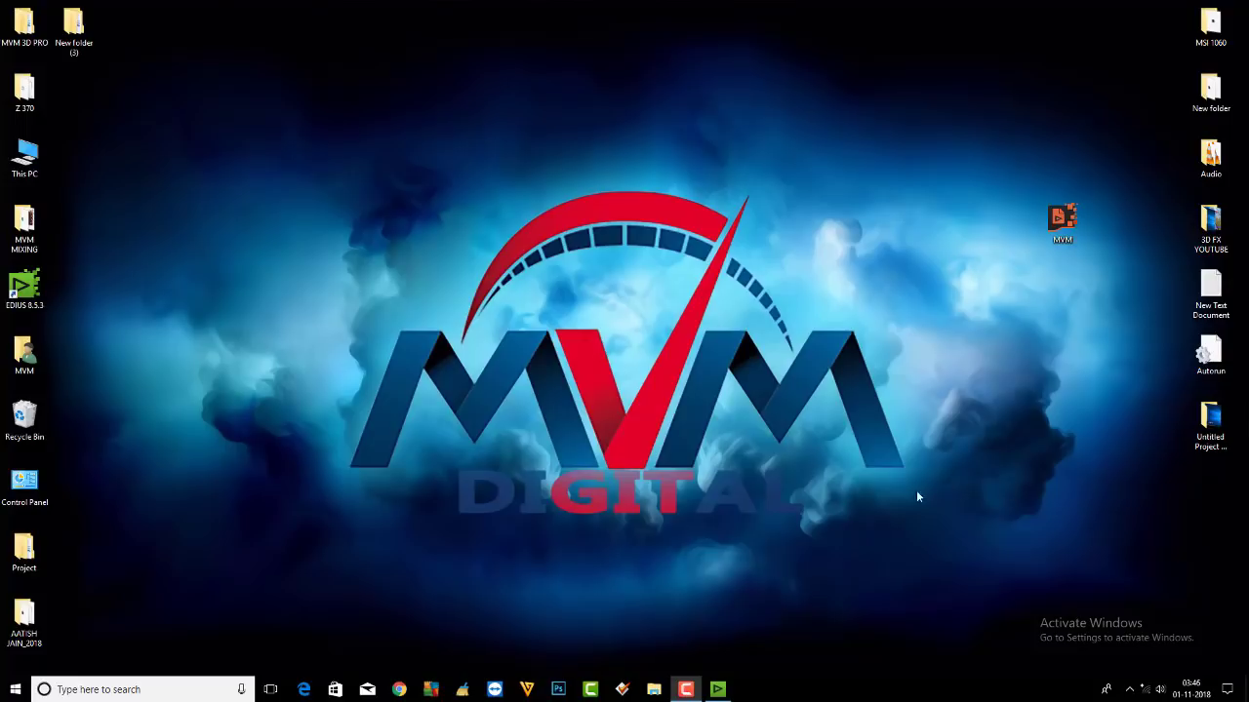
right_click(259, 281)
click(283, 299)
right_click(322, 292)
click(331, 327)
Step: Switch to EDIUS and create a new project with the HD 1920x1080 25p 16:9 8bit preset
click(717, 690)
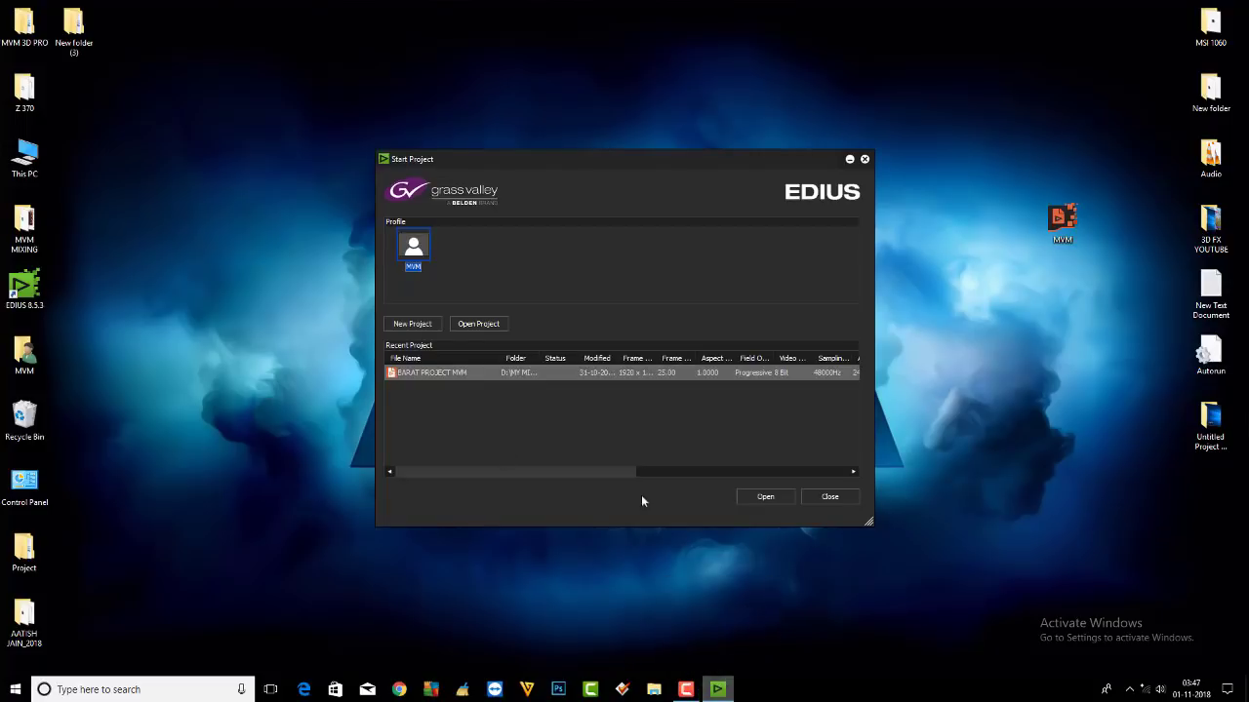
click(413, 323)
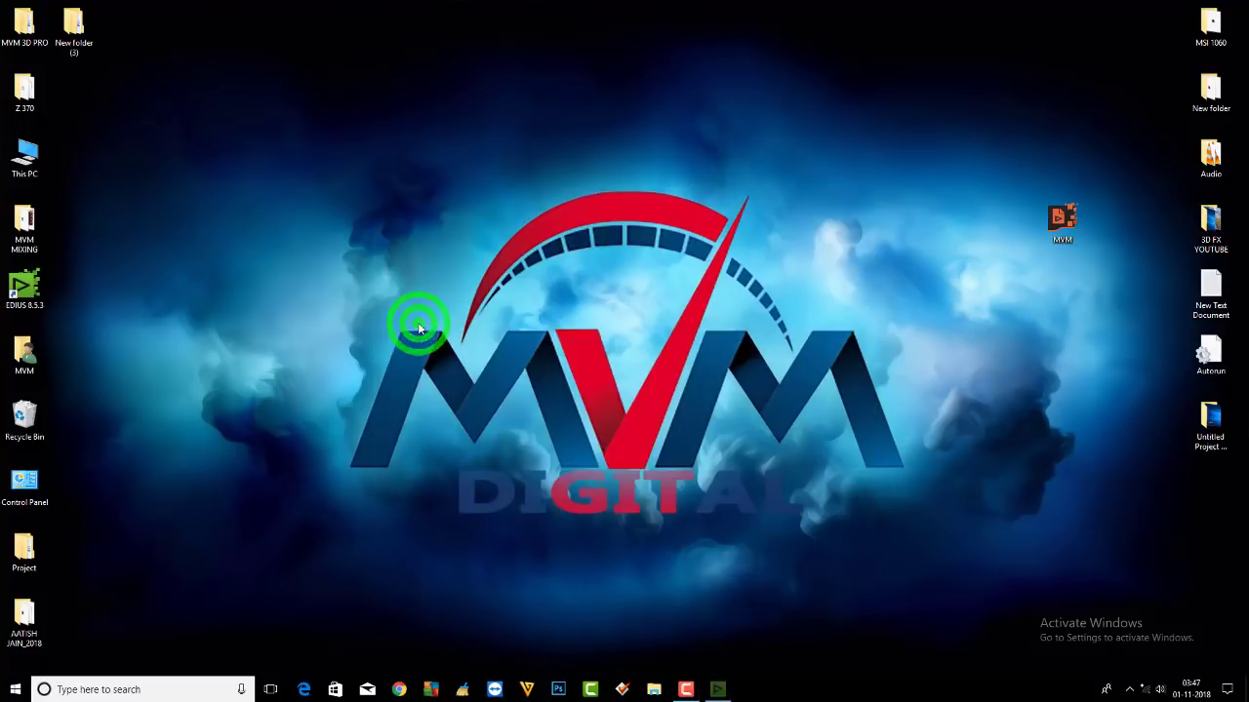
click(490, 334)
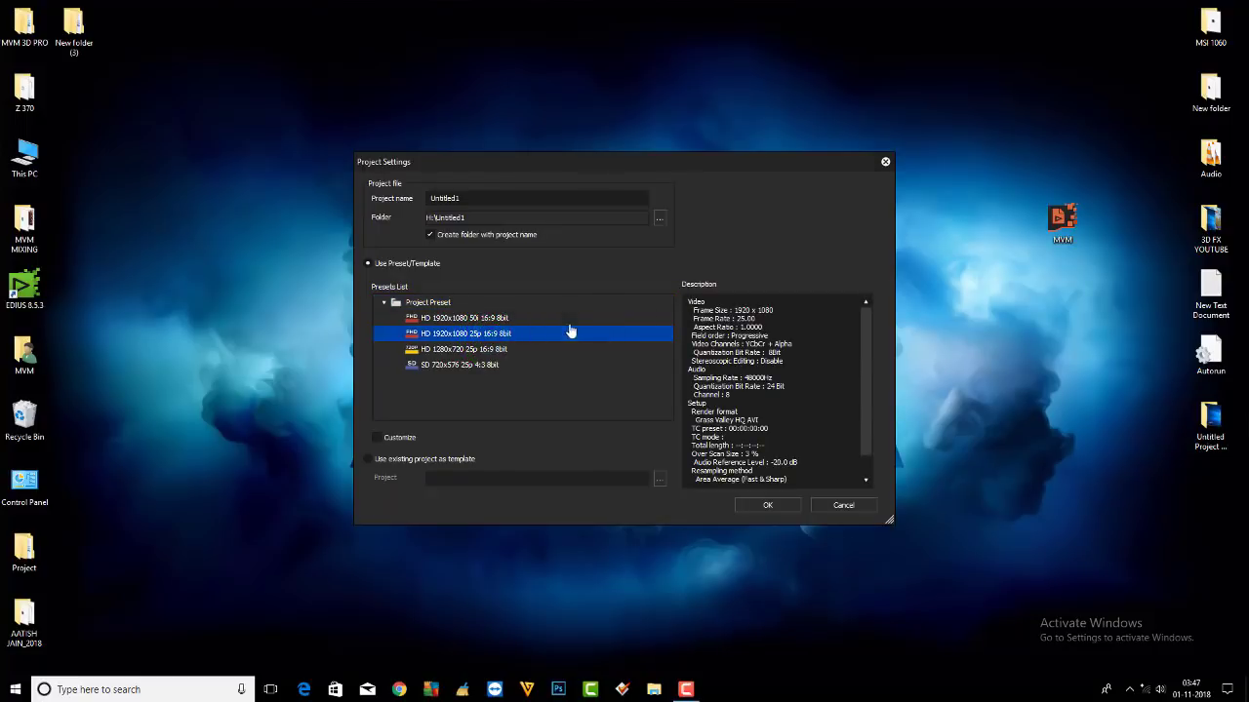
click(463, 326)
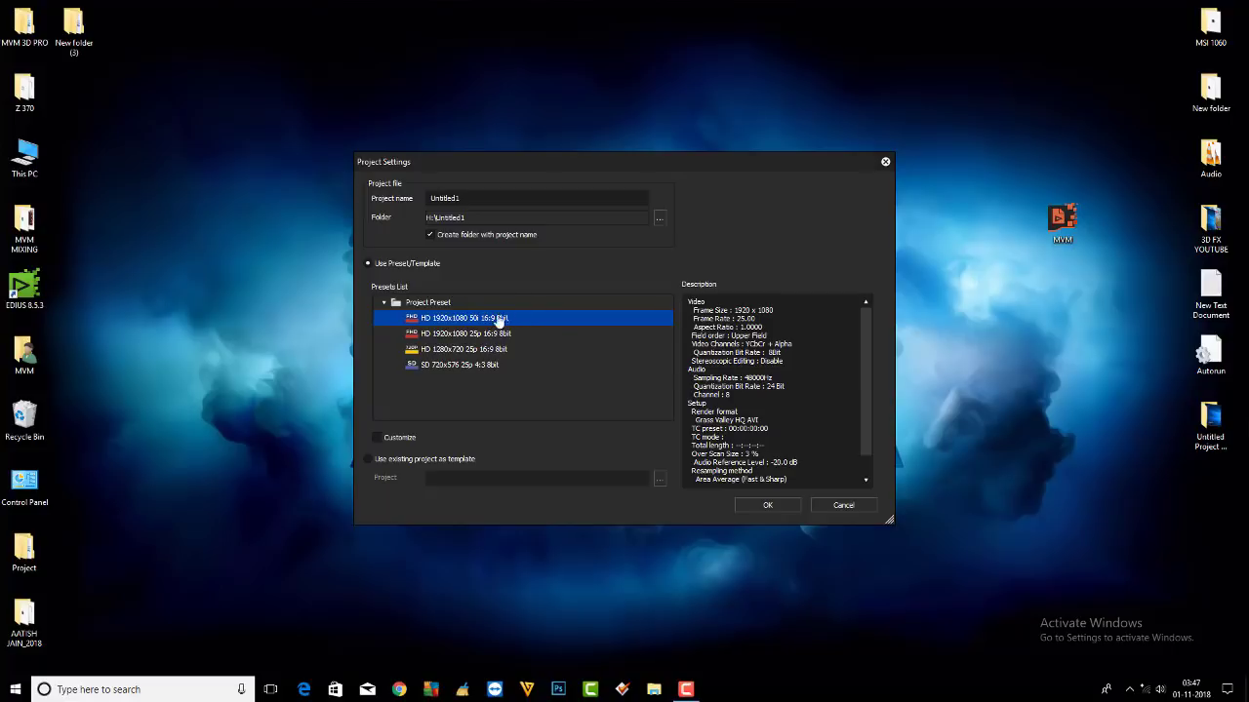
click(487, 324)
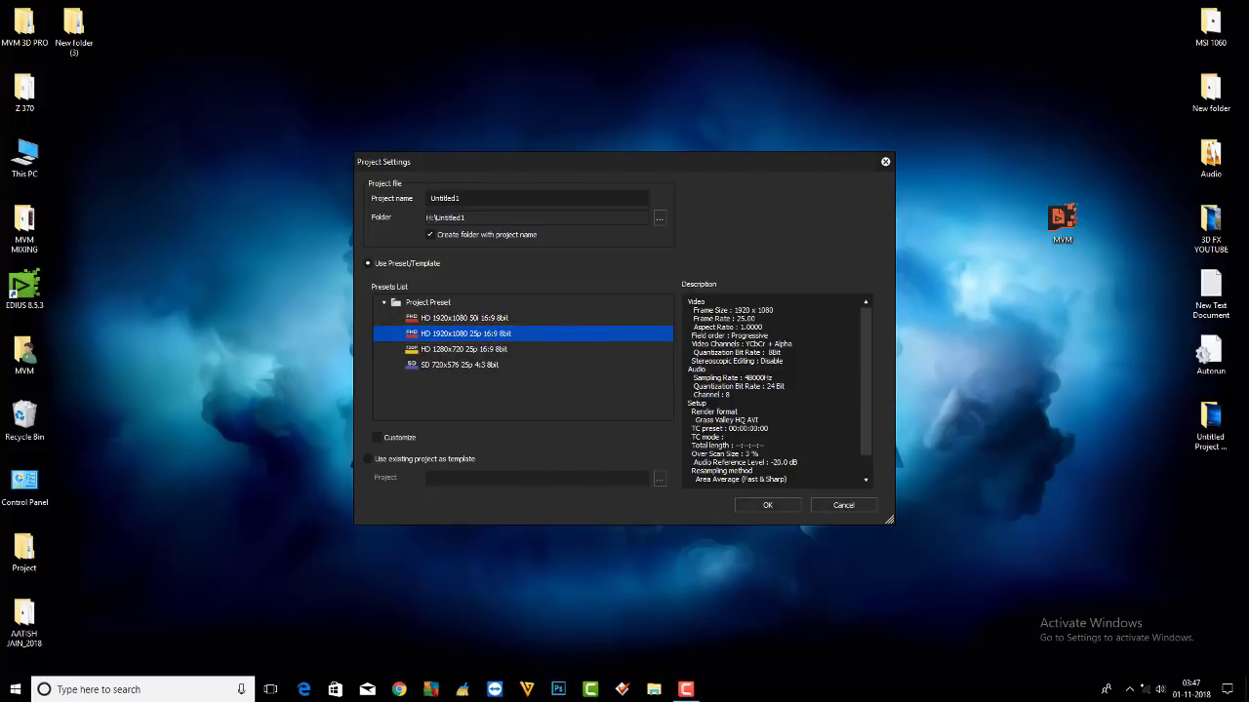
click(768, 505)
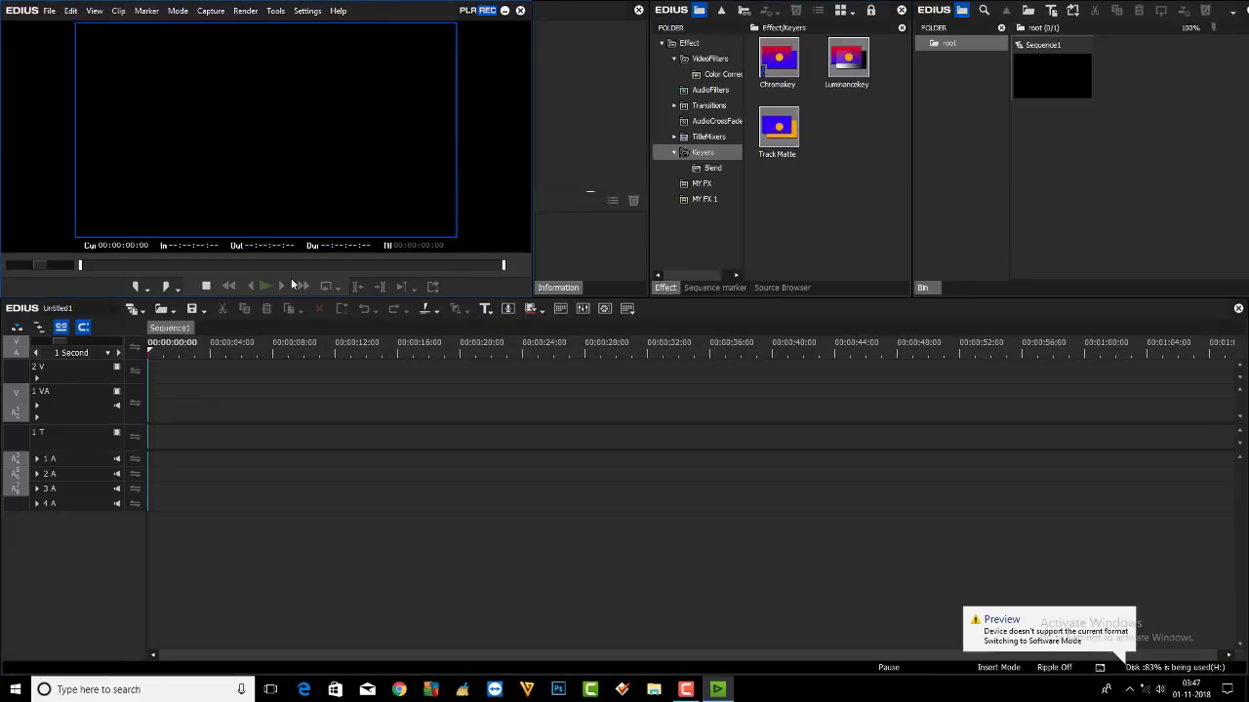
Step: Rename the sequence as mvm in its sequence settings
right_click(168, 331)
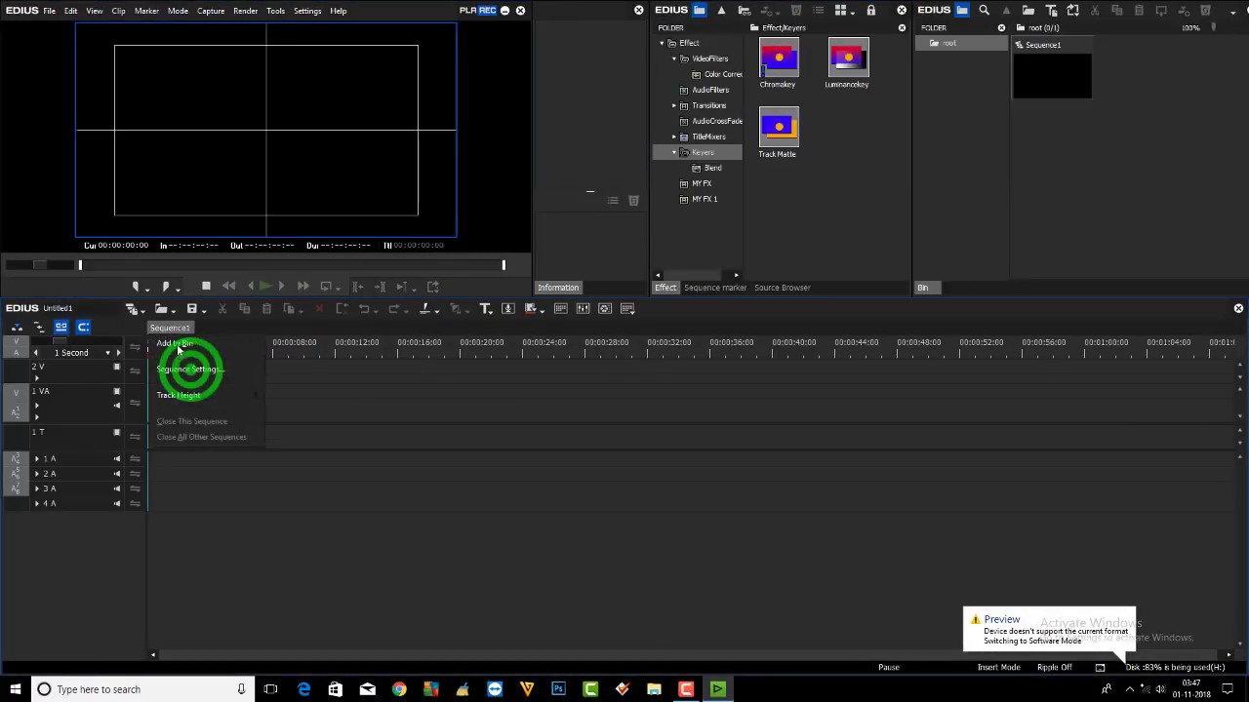
click(190, 370)
text(mvm)
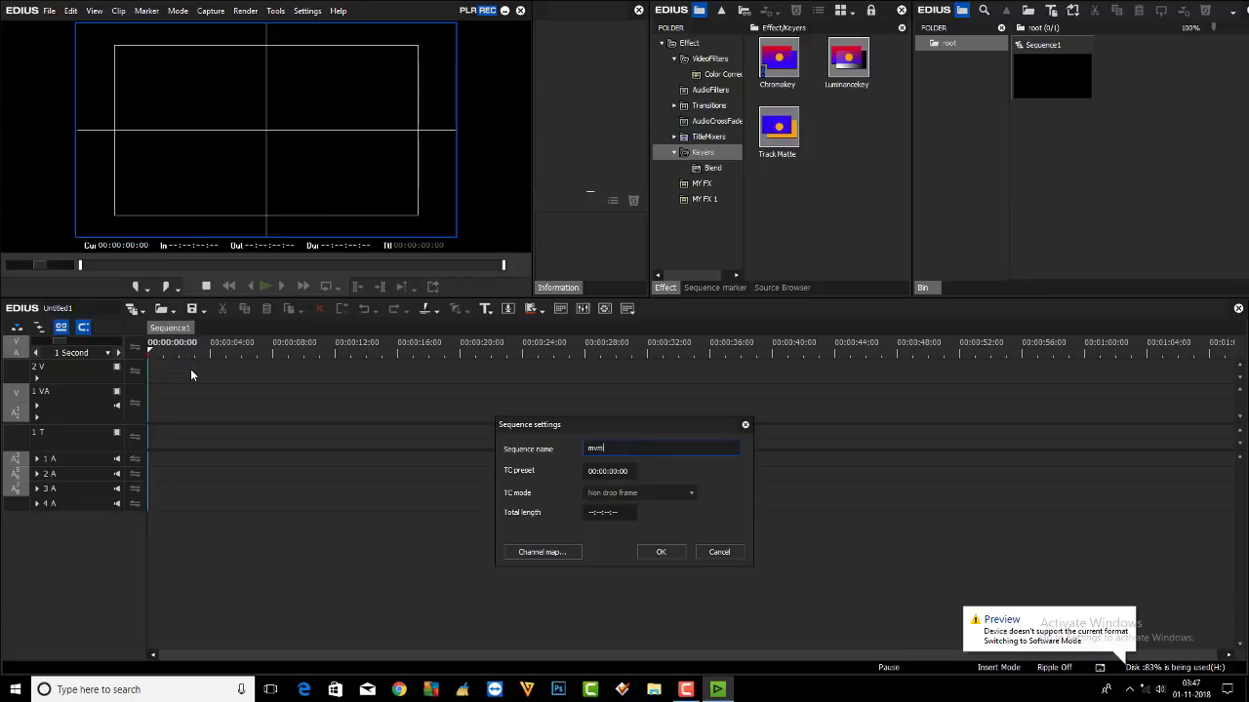
key(Return)
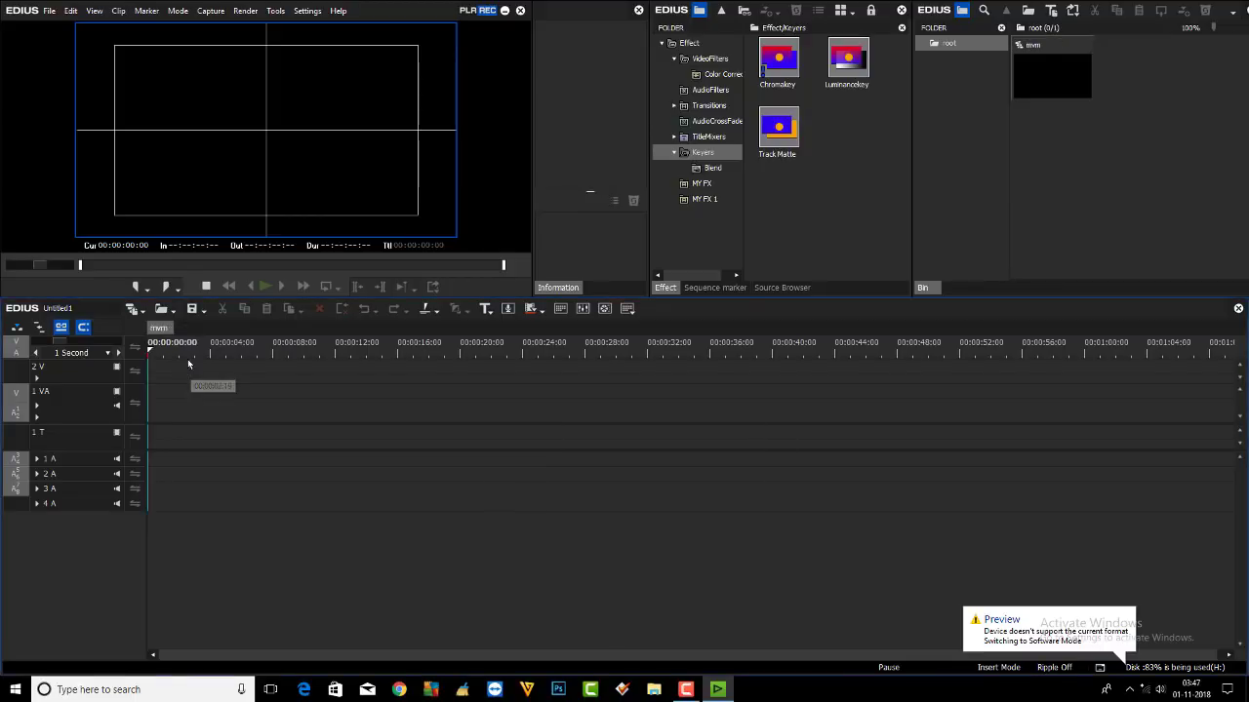
Step: Import the DEMO REP VIDEO clip from the D: drive into the bin
click(1071, 187)
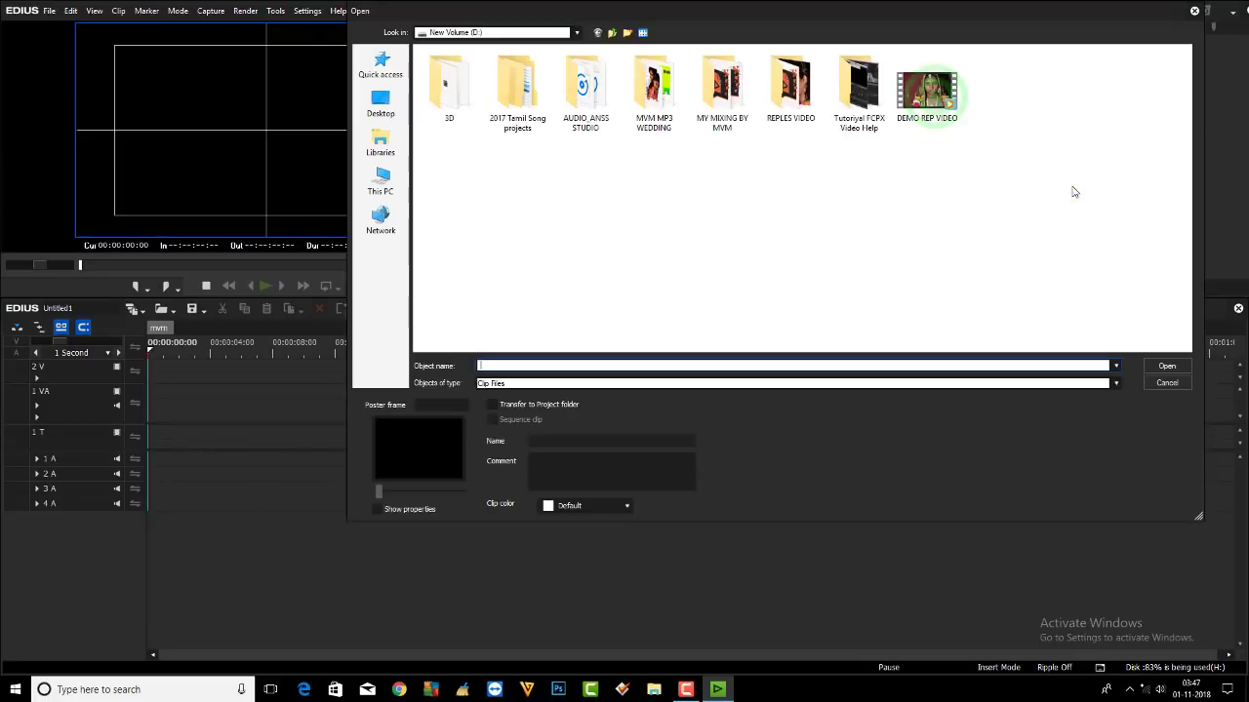
click(931, 92)
click(1178, 368)
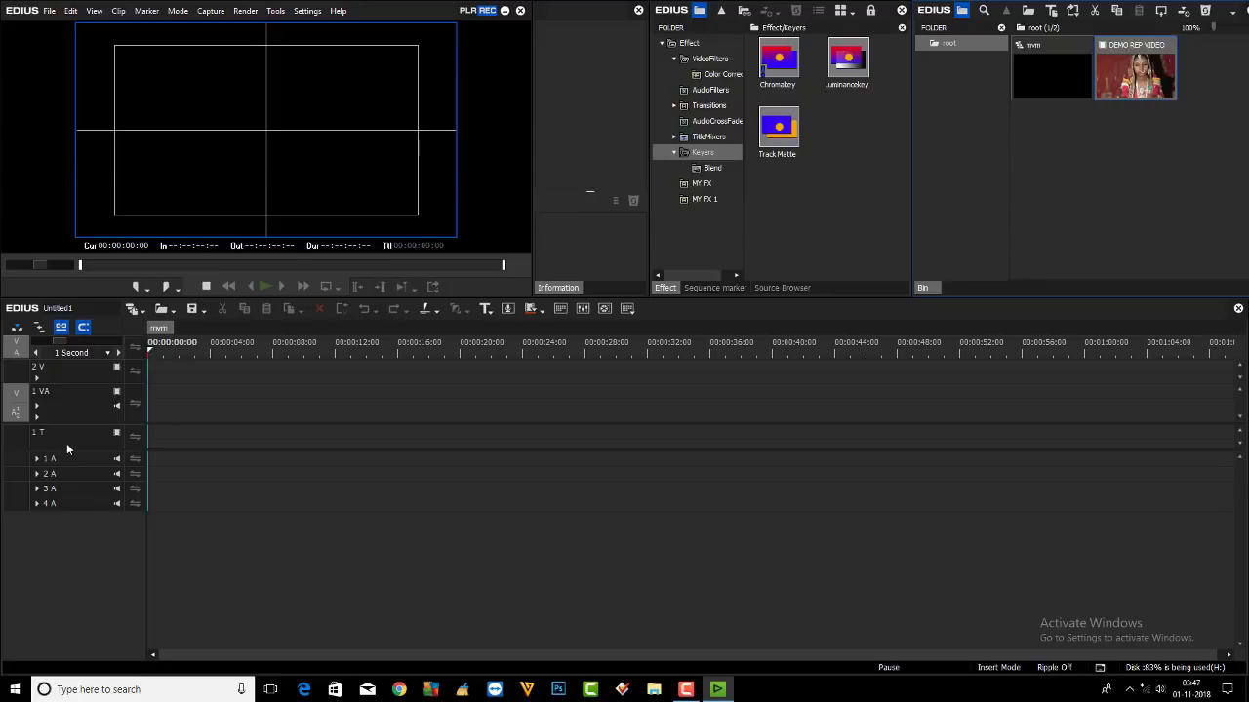
Step: Place the DEMO REP VIDEO clip at the start of track 1 VA and mute that track's audio
click(232, 186)
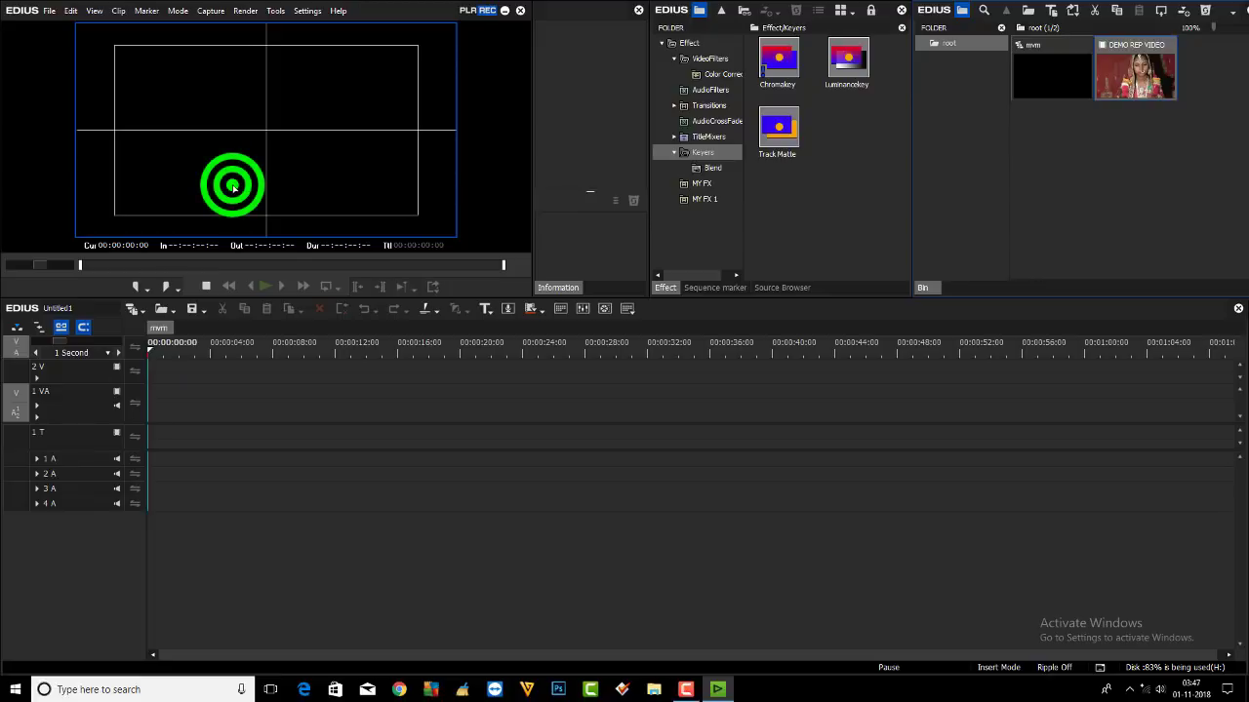
click(64, 344)
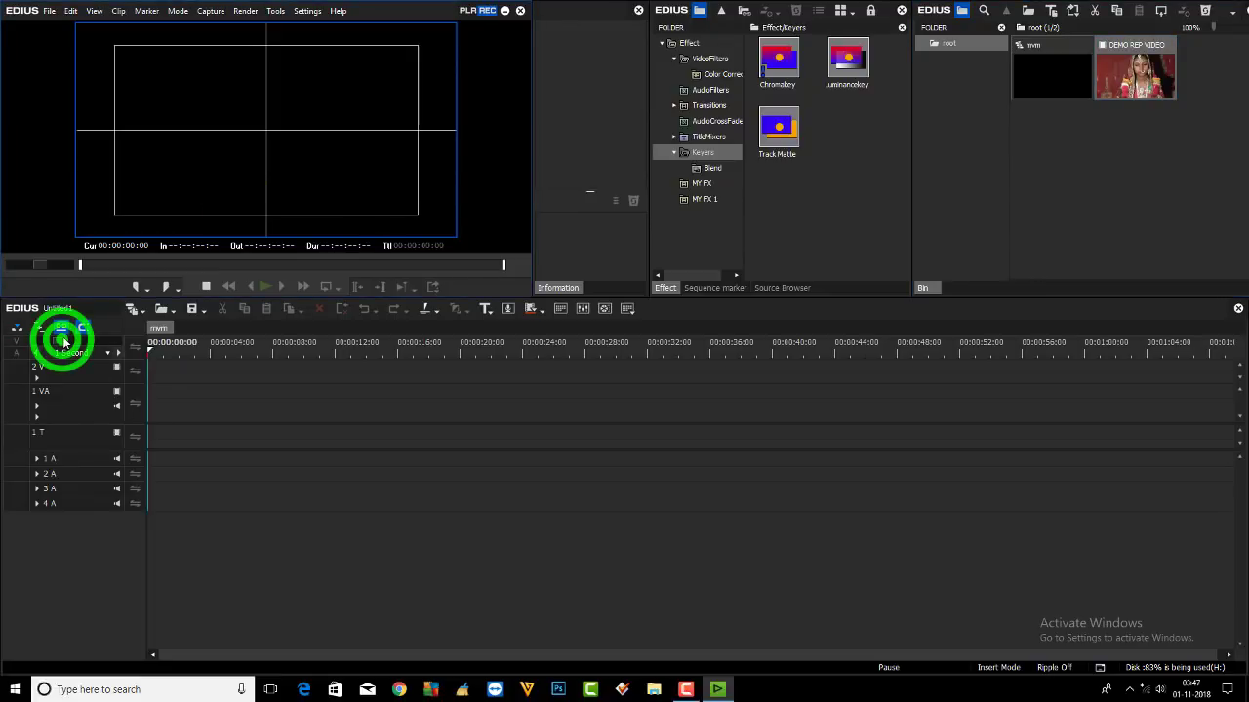
click(64, 343)
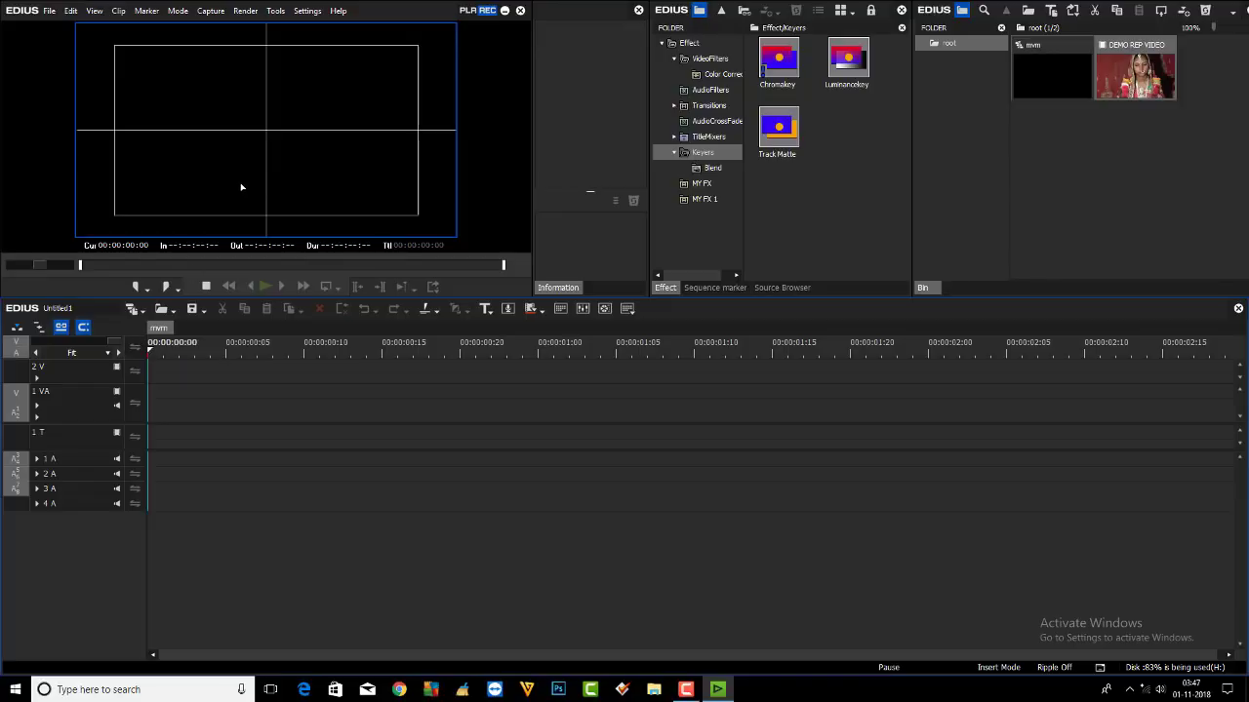
drag(1135, 76, 111, 403)
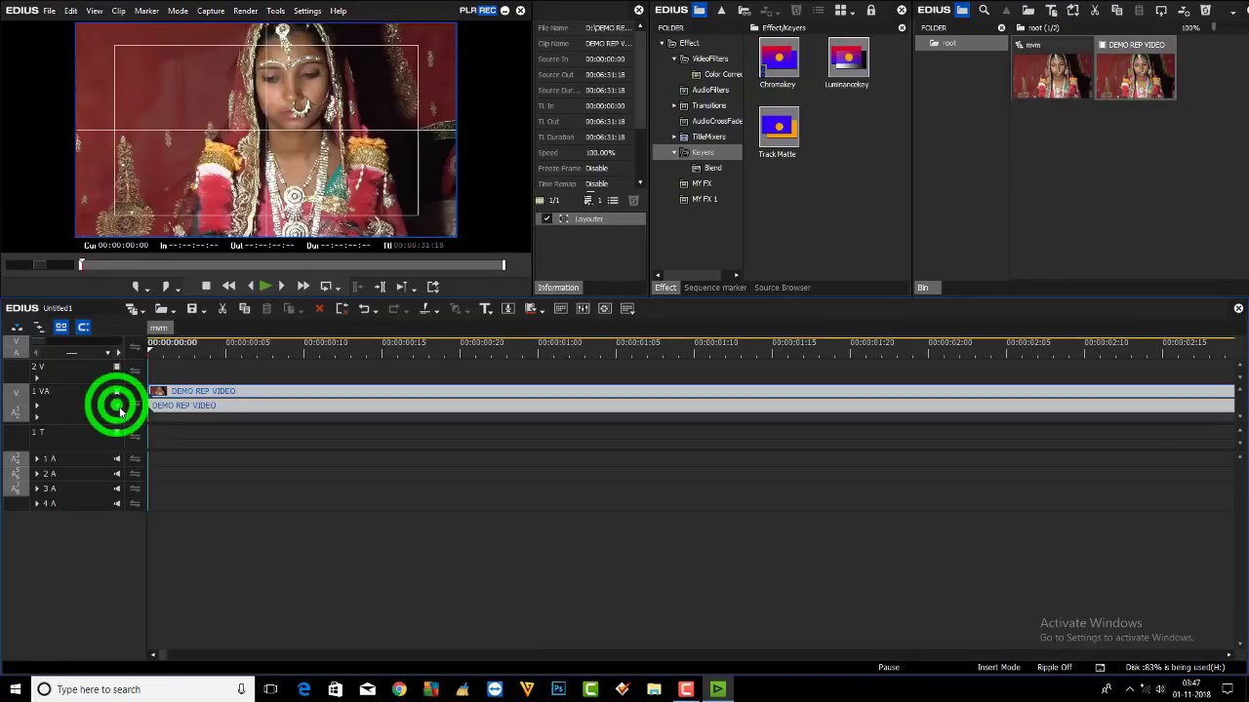
Step: Set the in and out points around the whole DEMO REP VIDEO clip and return the playhead to the sequence start
click(203, 344)
click(196, 391)
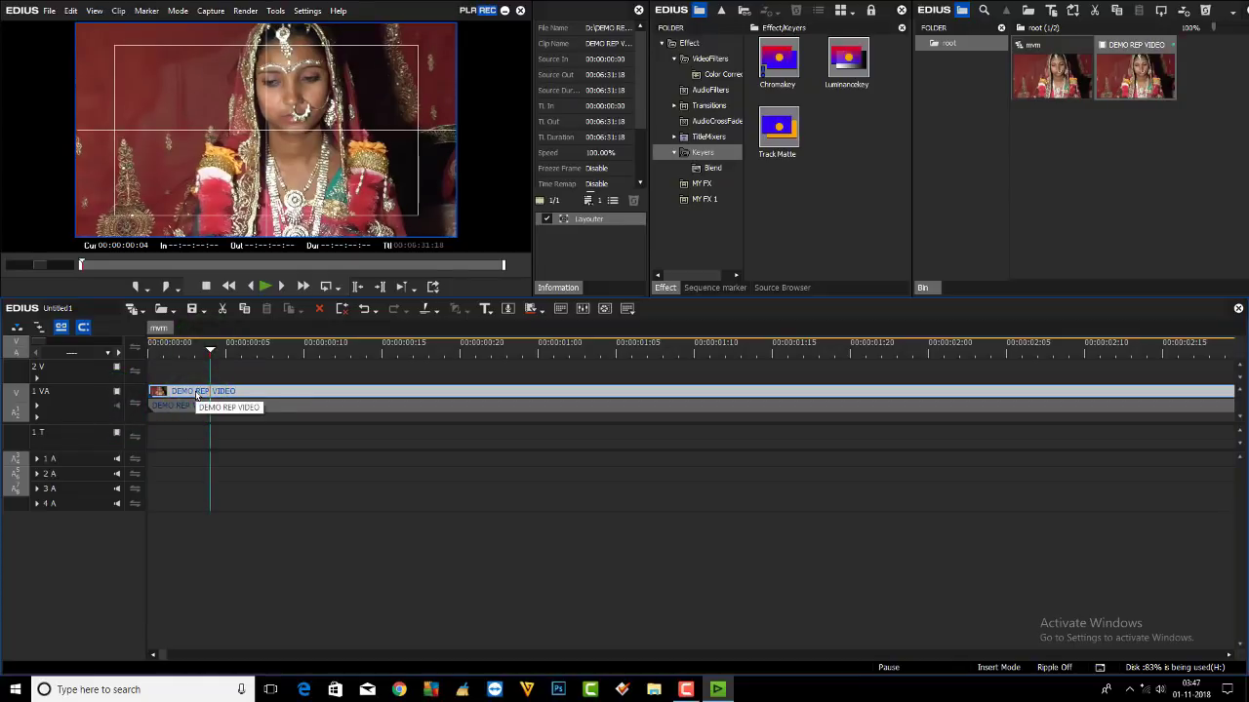
click(37, 348)
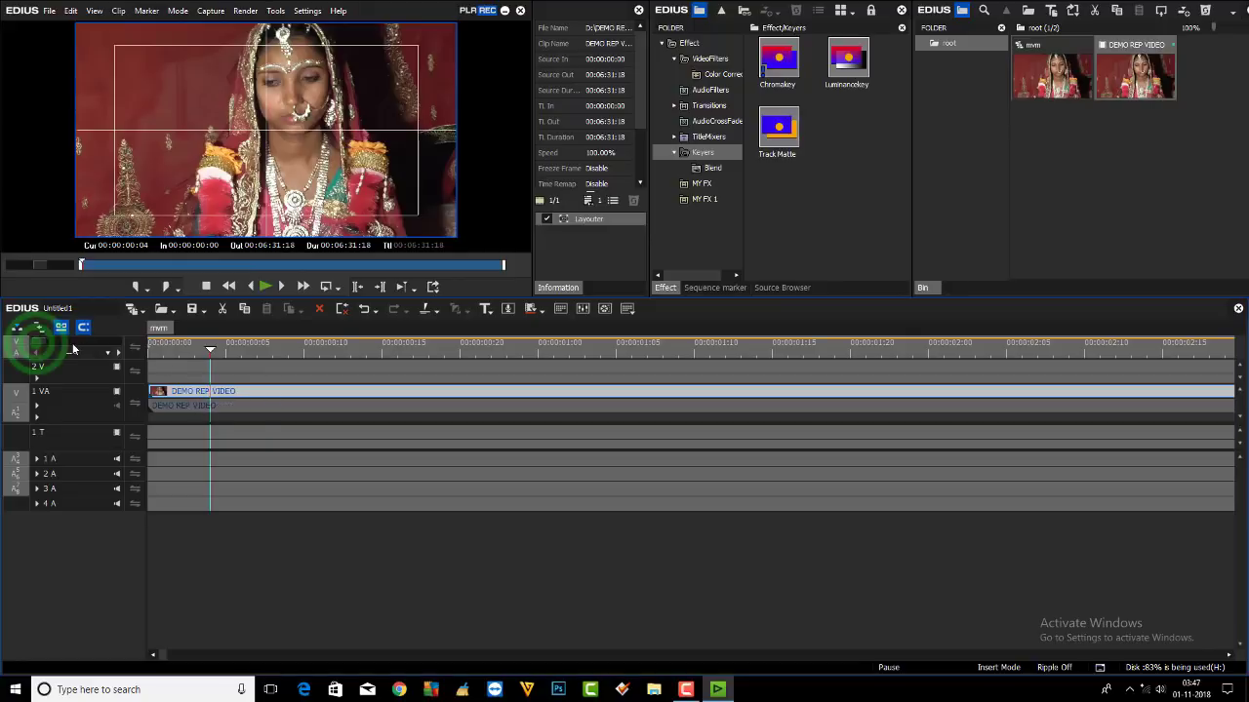
click(262, 348)
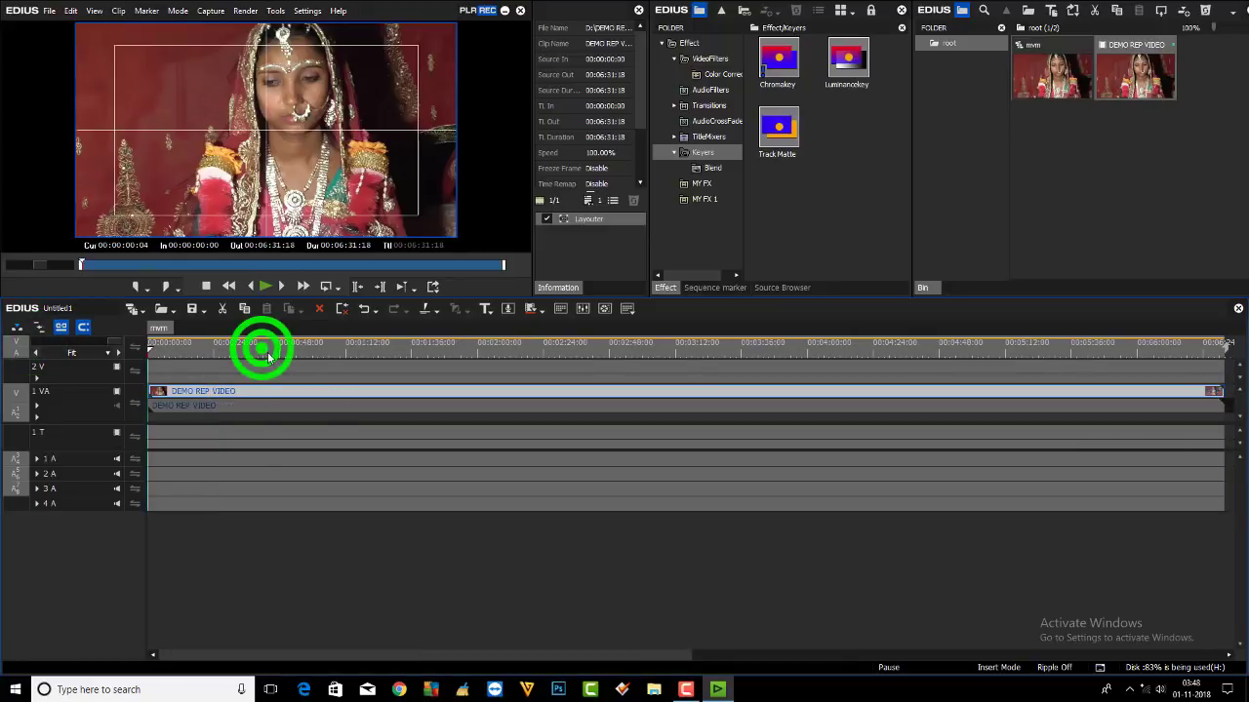
key(Home)
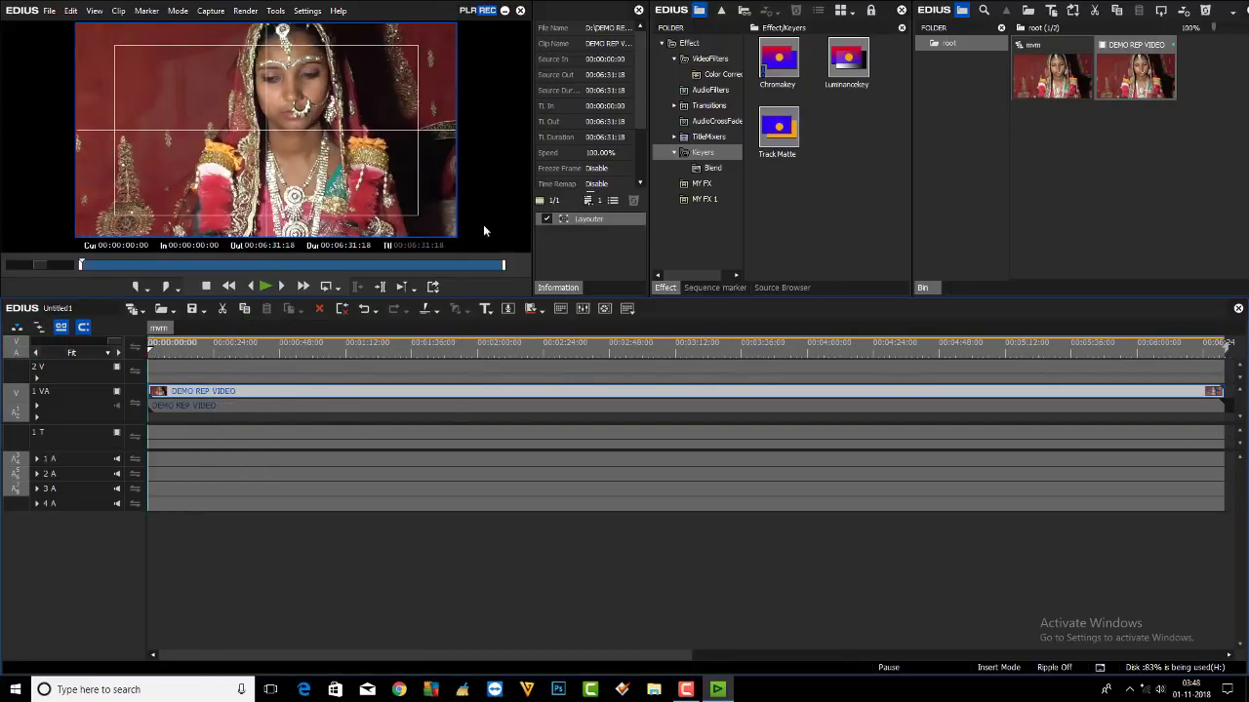
Step: Start Burn to disc for the sequence and examine the format options available for Blu-ray
click(50, 12)
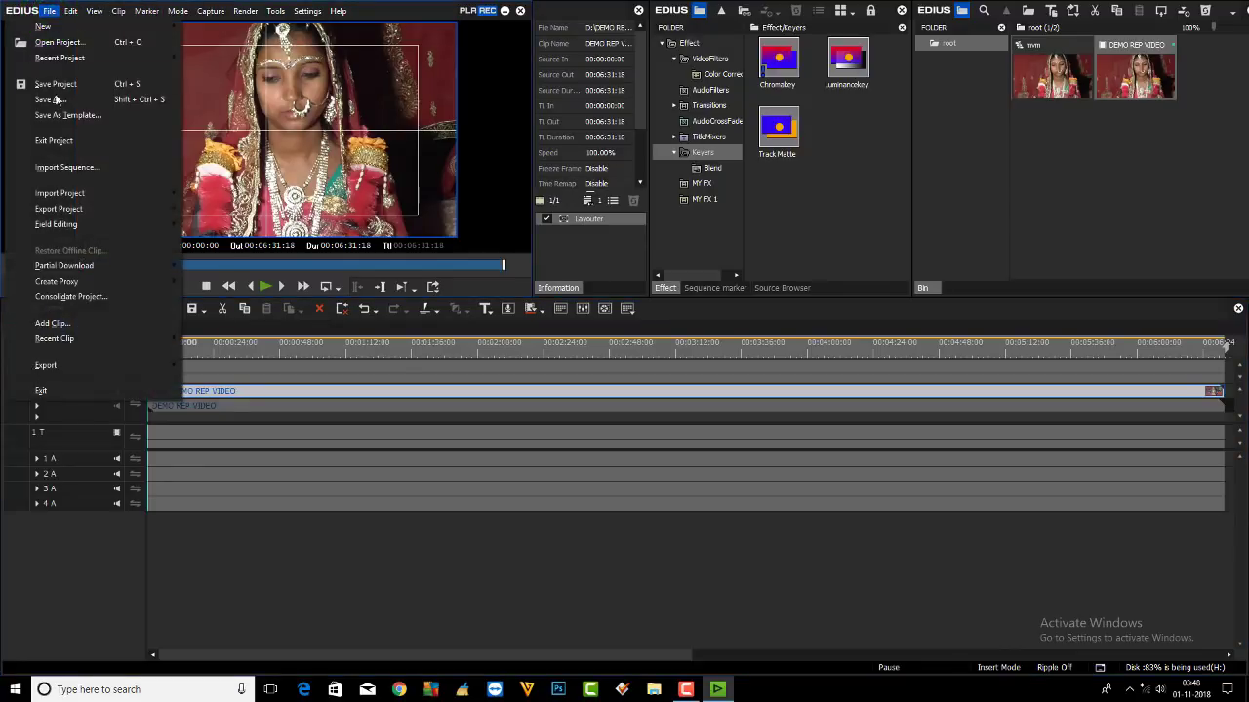
mouse_move(76, 368)
mouse_move(117, 365)
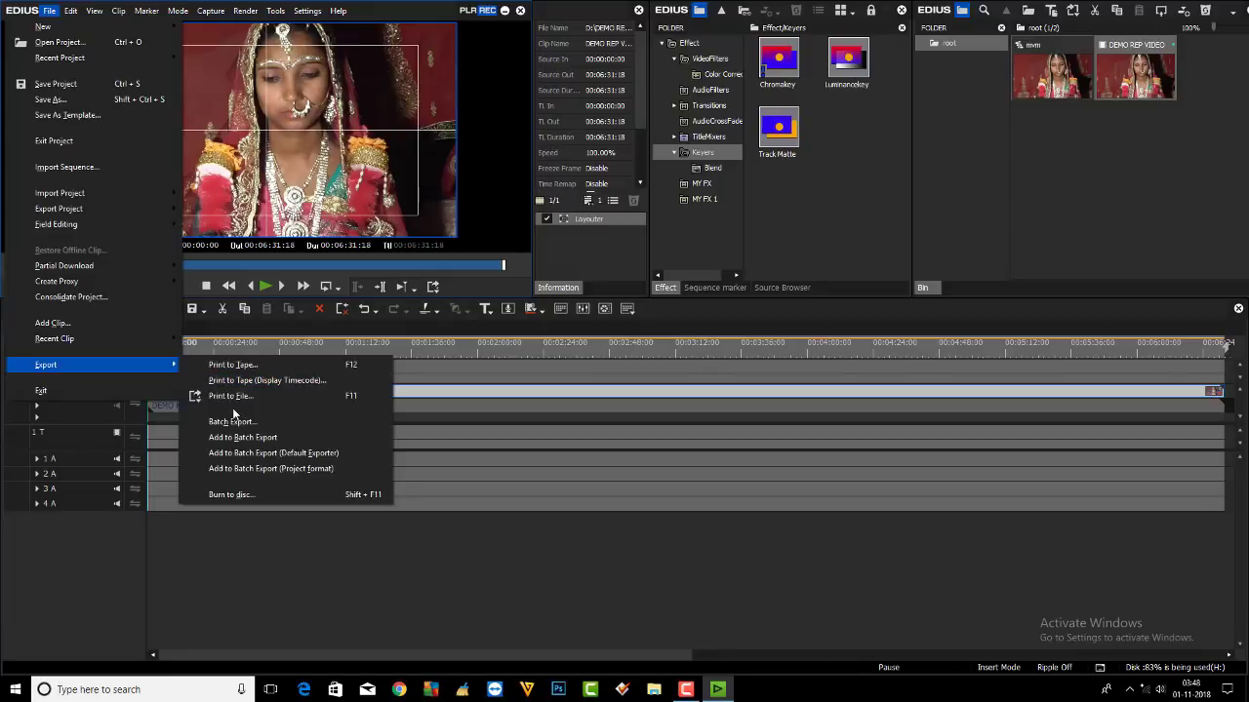
click(302, 127)
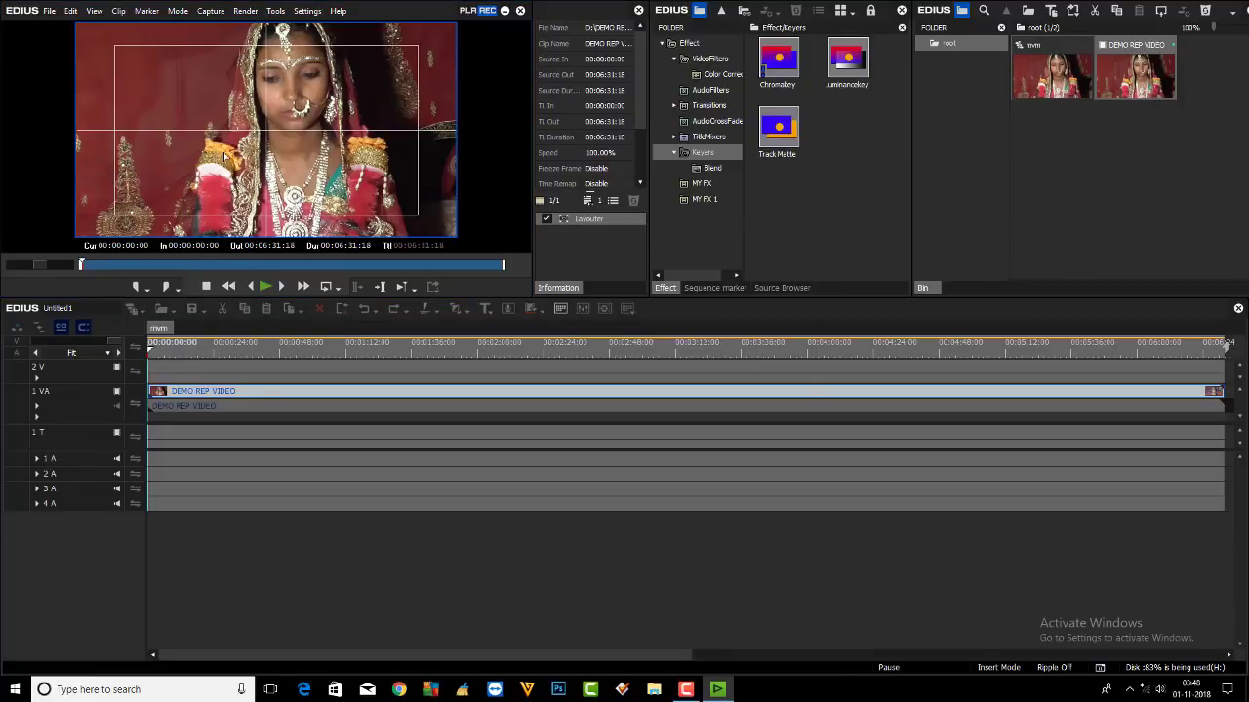
click(391, 105)
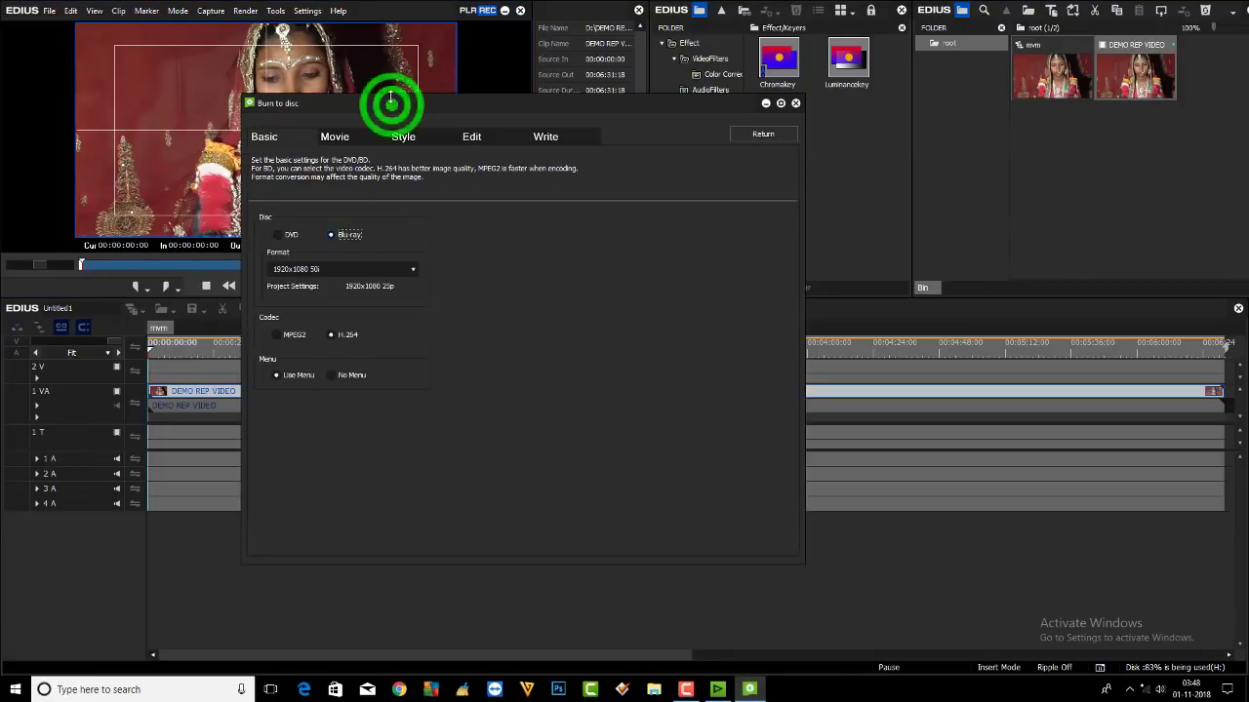
mouse_move(391, 105)
mouse_down()
mouse_move(234, 94)
mouse_move(237, 72)
mouse_up()
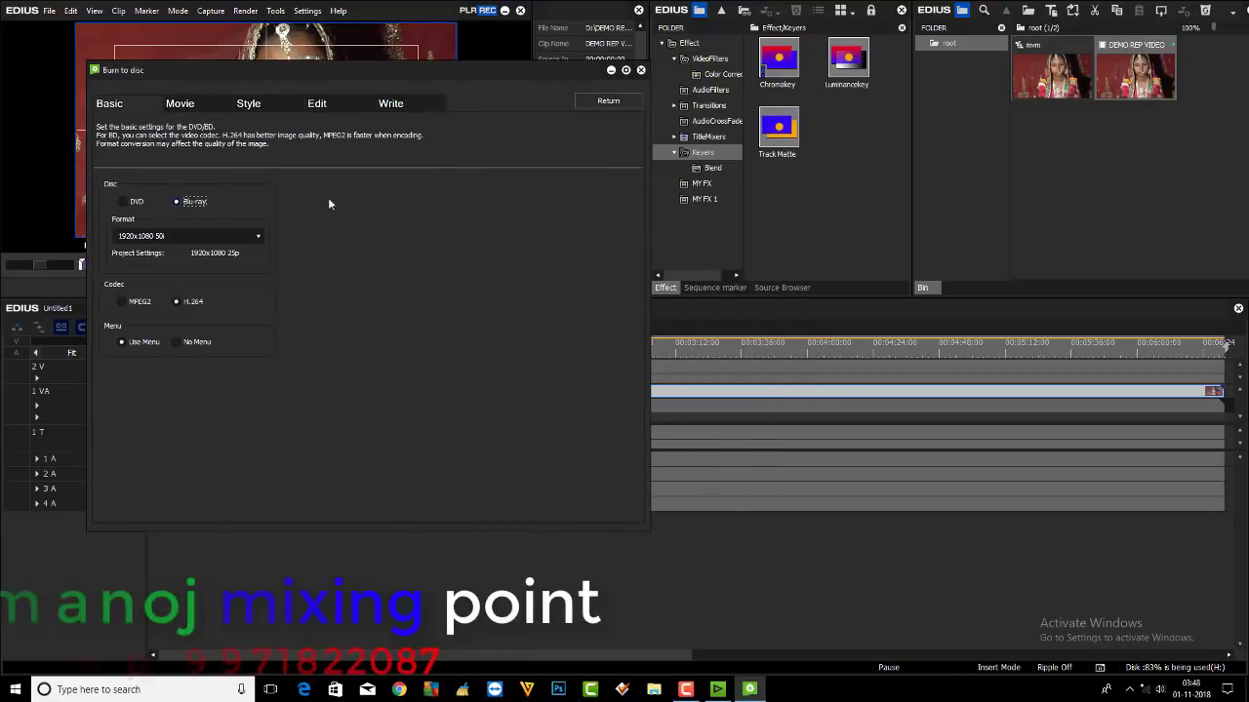
click(198, 236)
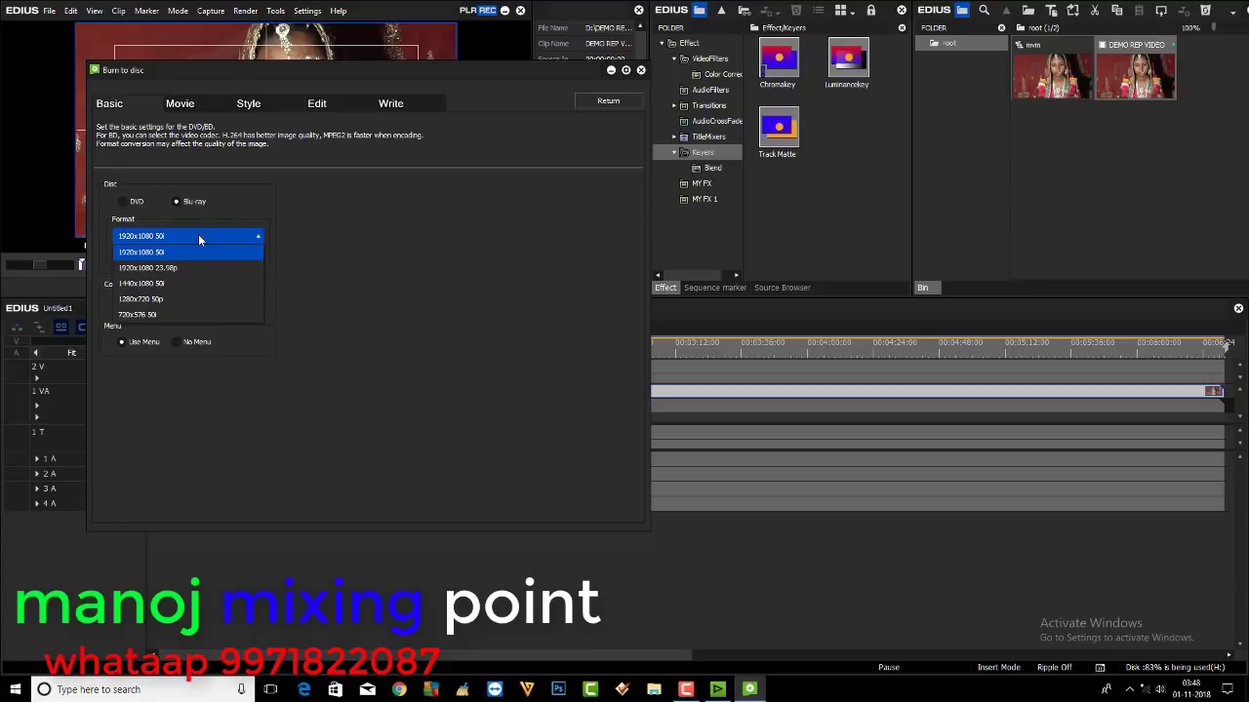
click(198, 236)
Step: Set the disc type to DVD, review the disc writing settings, and leave Burn to disc without creating a disc
click(133, 202)
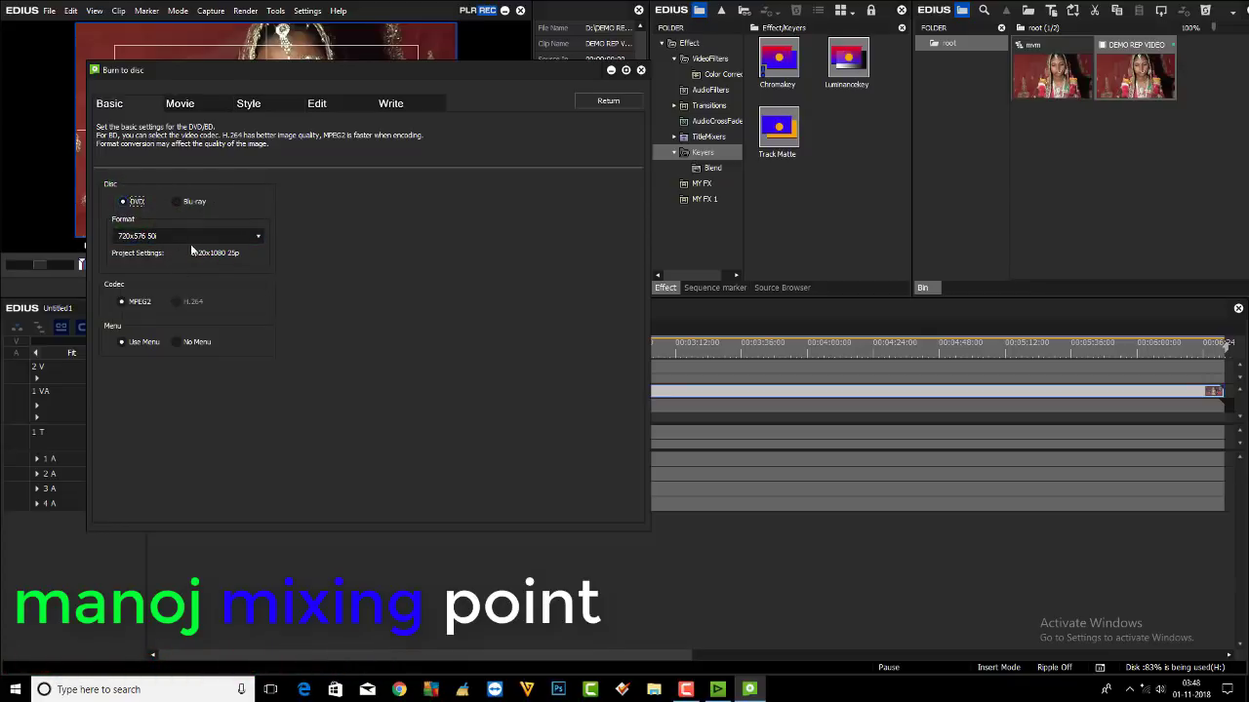
click(400, 103)
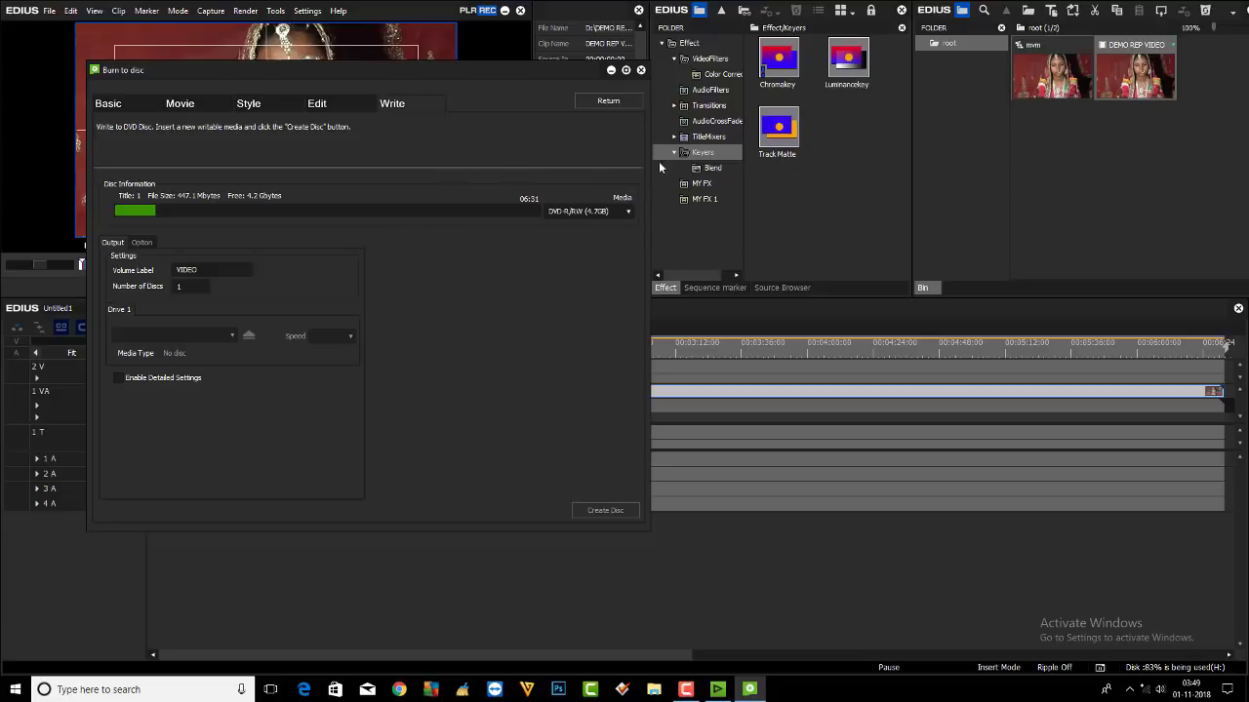
click(638, 69)
click(356, 314)
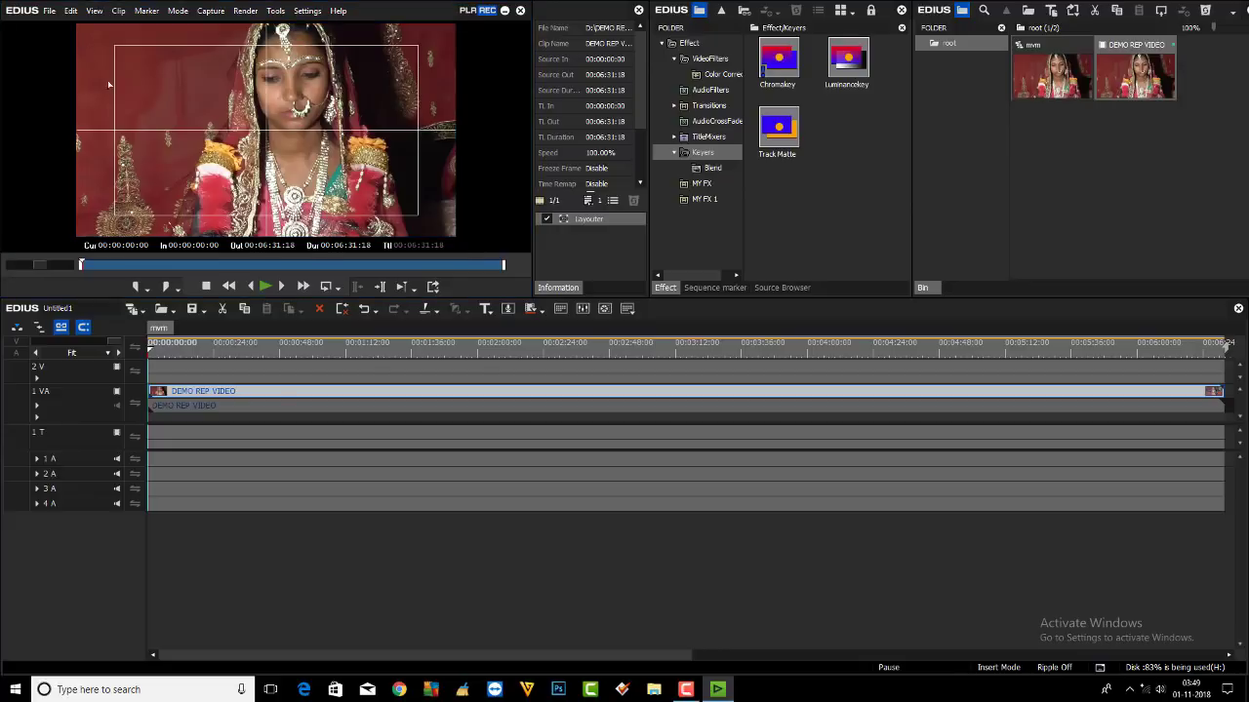
Step: Start Print to File for the in-to-out range and select the MPEG2 Program Stream exporter from the MPEG formats
key(F11)
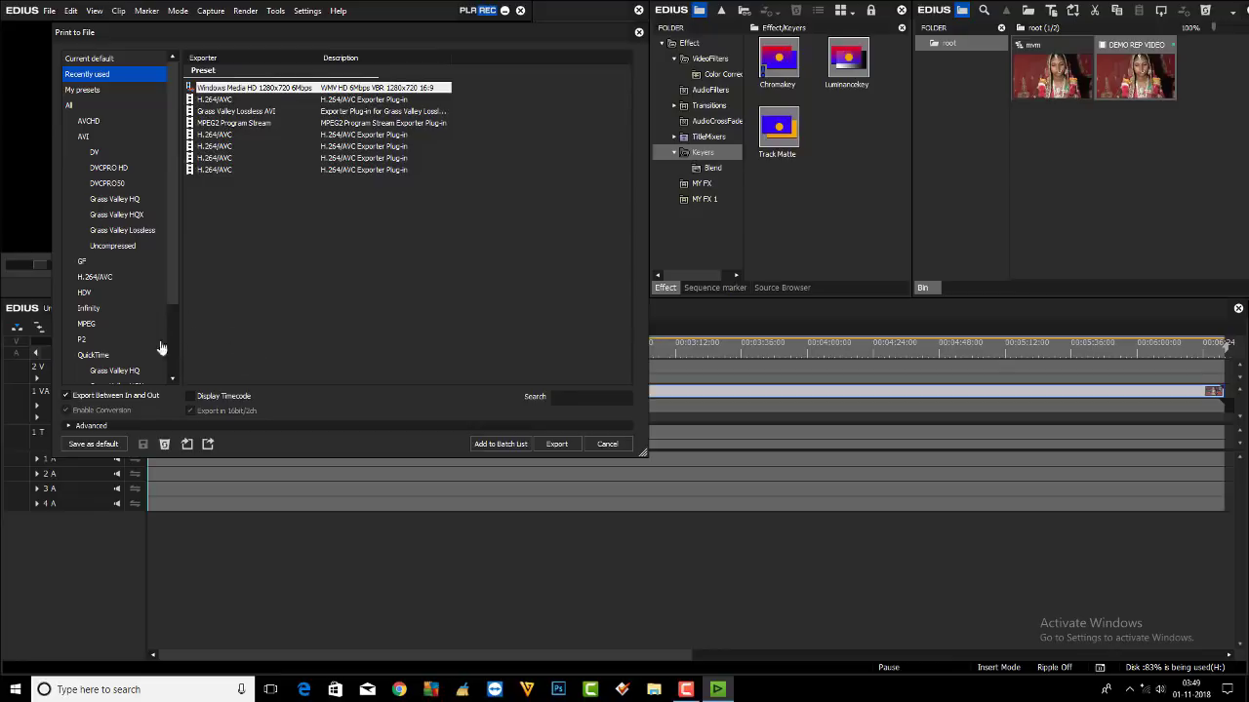
click(88, 90)
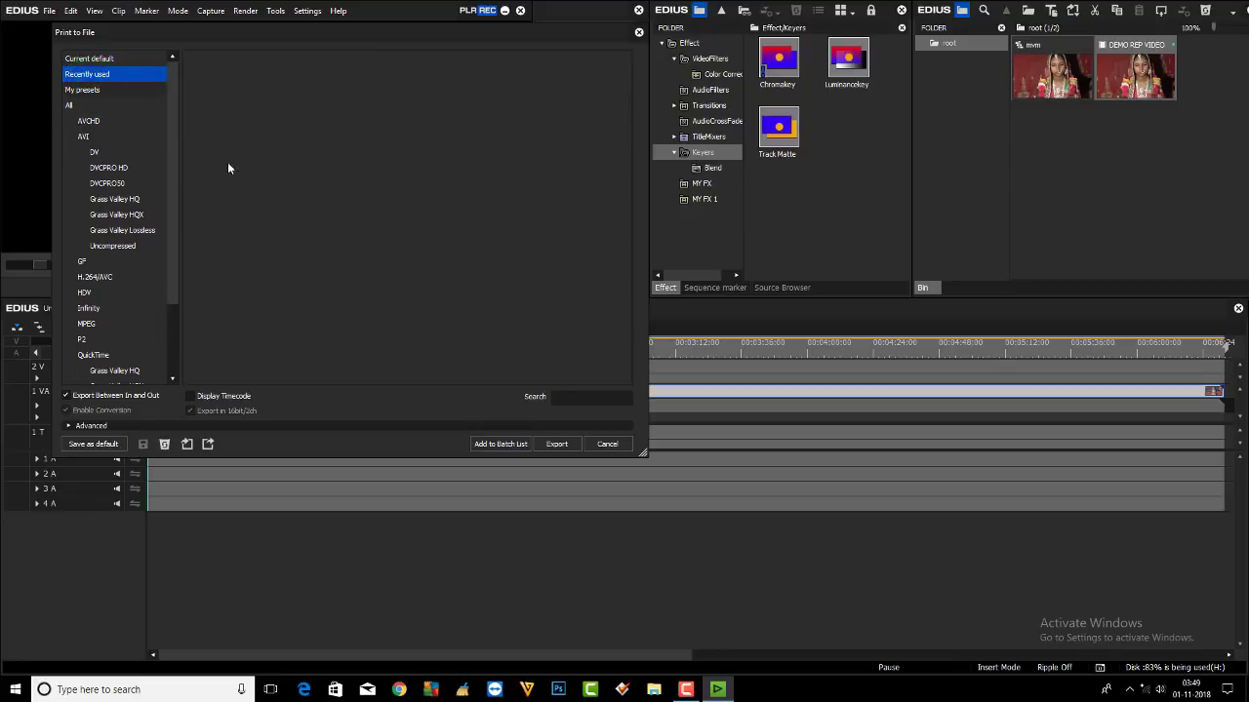
click(97, 58)
click(239, 161)
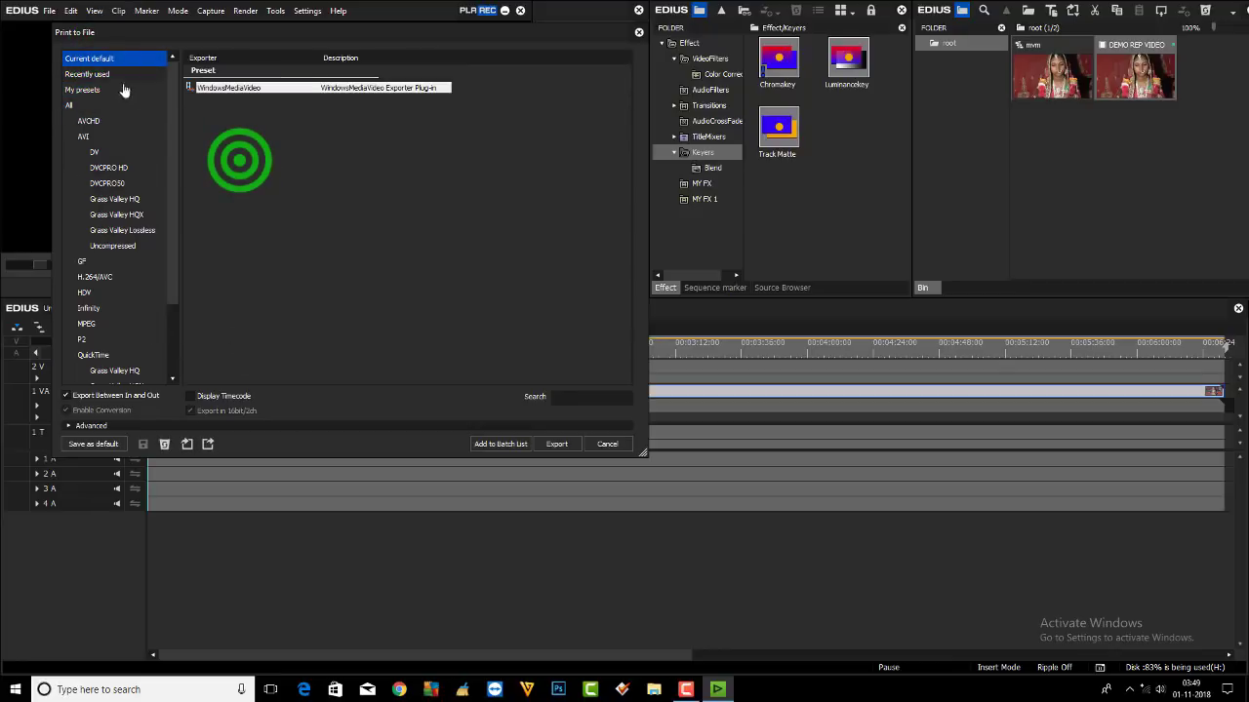
click(98, 75)
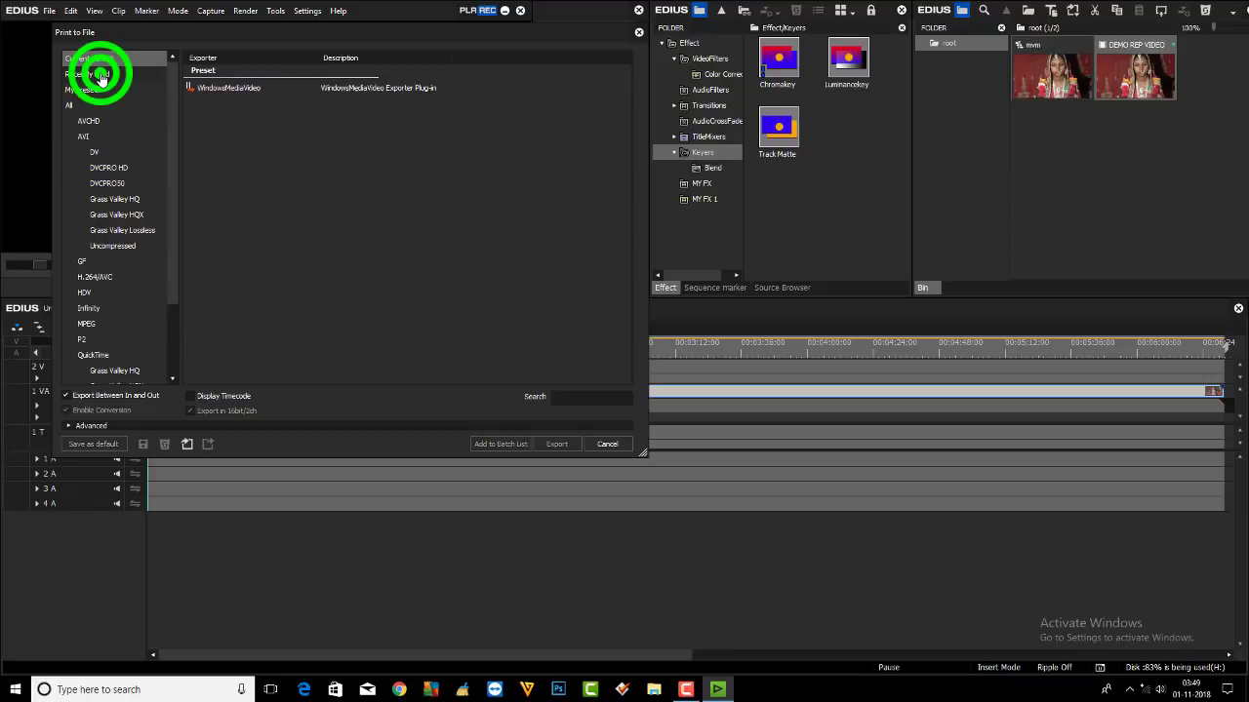
drag(172, 279, 173, 301)
drag(176, 334, 179, 343)
click(103, 231)
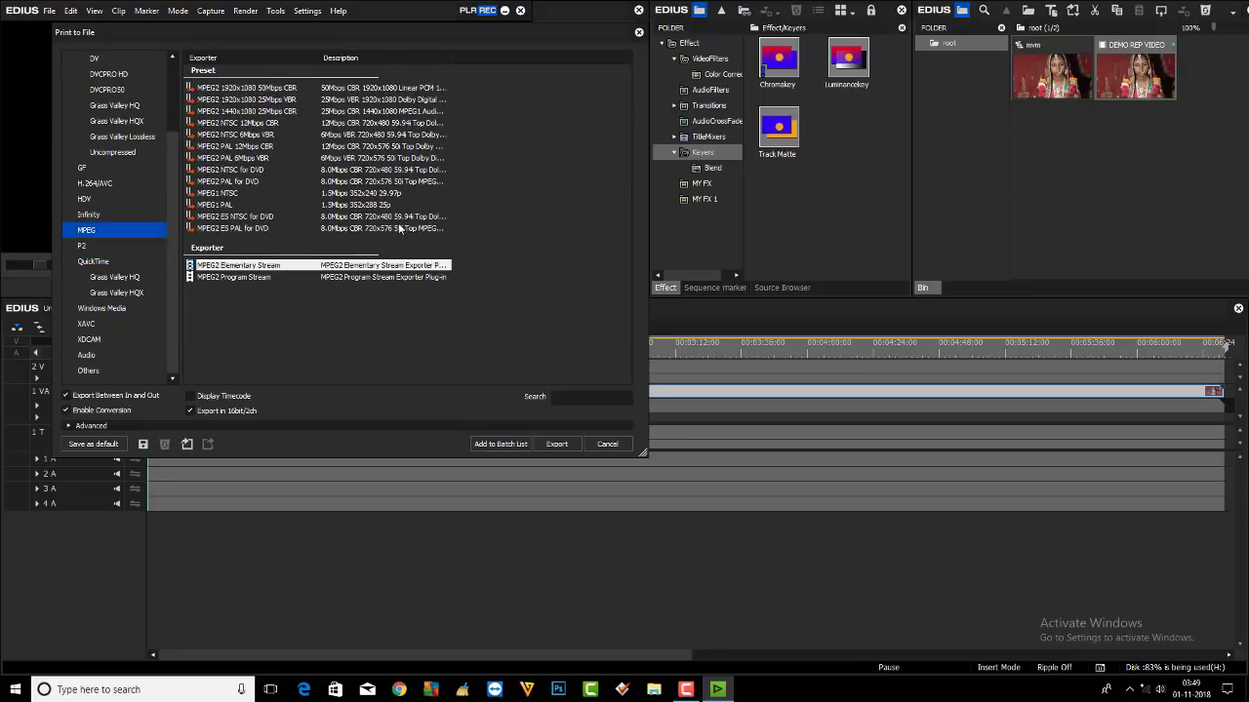
click(238, 181)
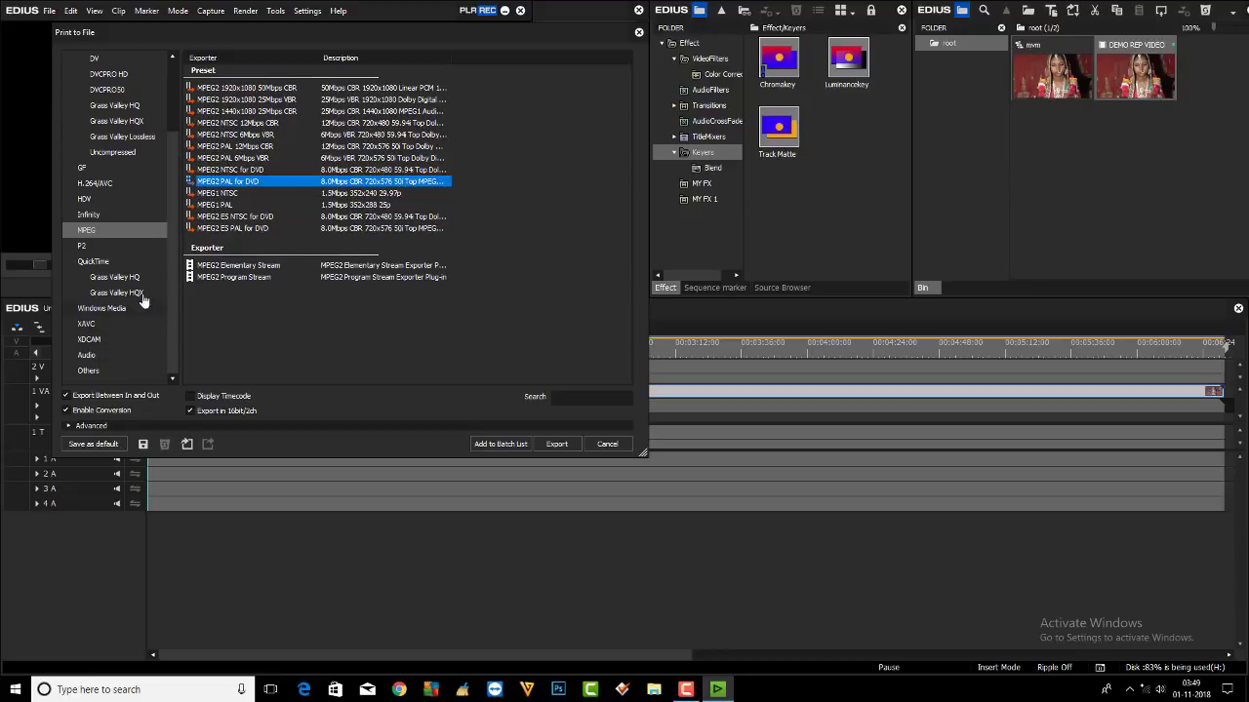
click(221, 280)
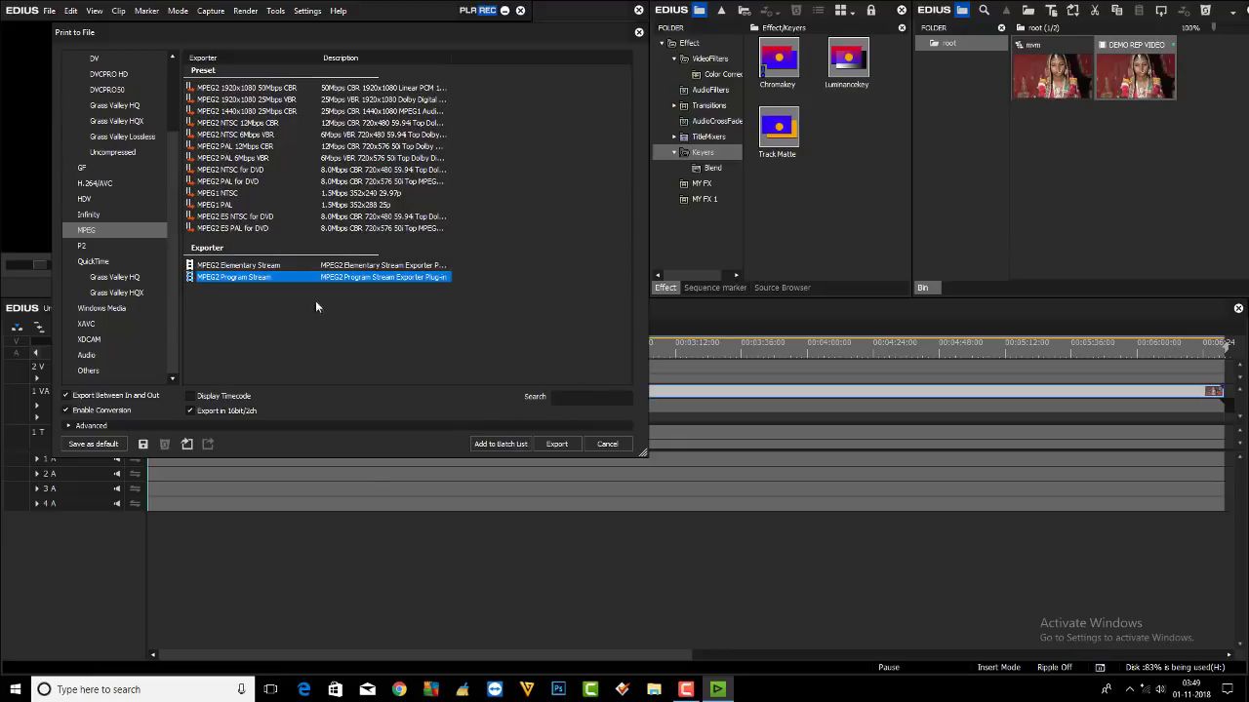
Step: Proceed with the MPEG2 Program Stream export, set the bit rate mode to VBR, and review the average bit rate options
click(557, 444)
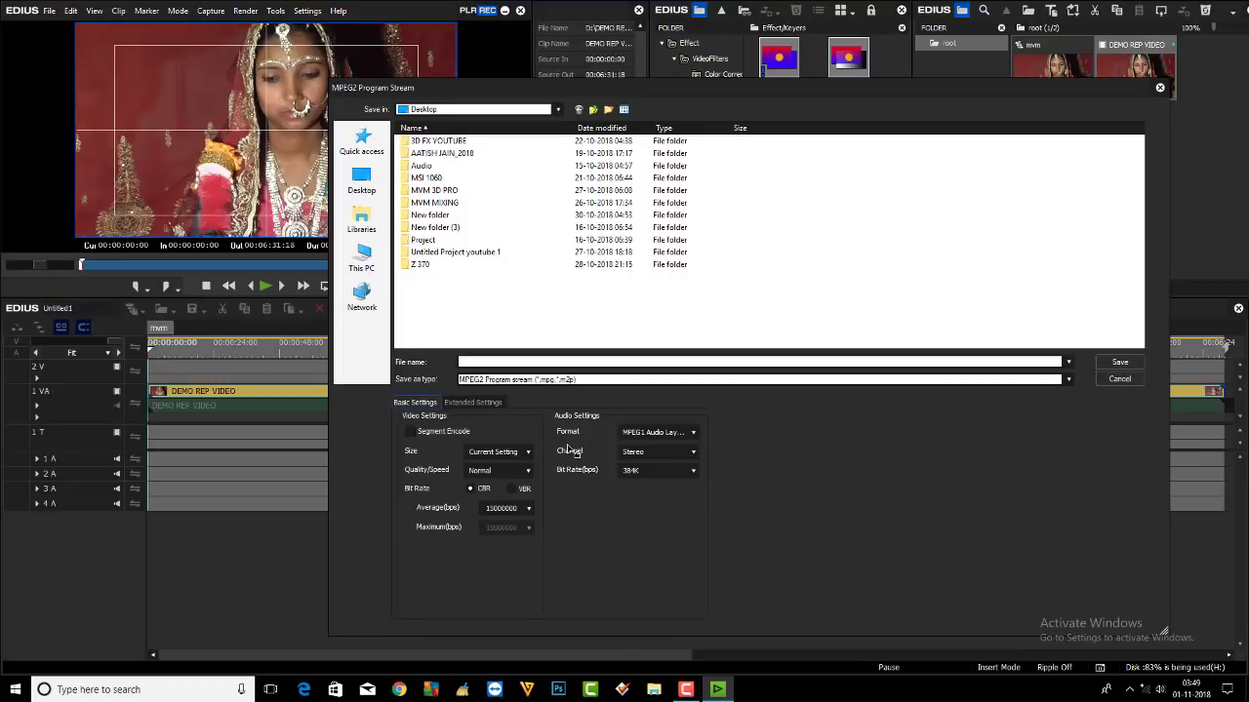
drag(542, 87, 363, 7)
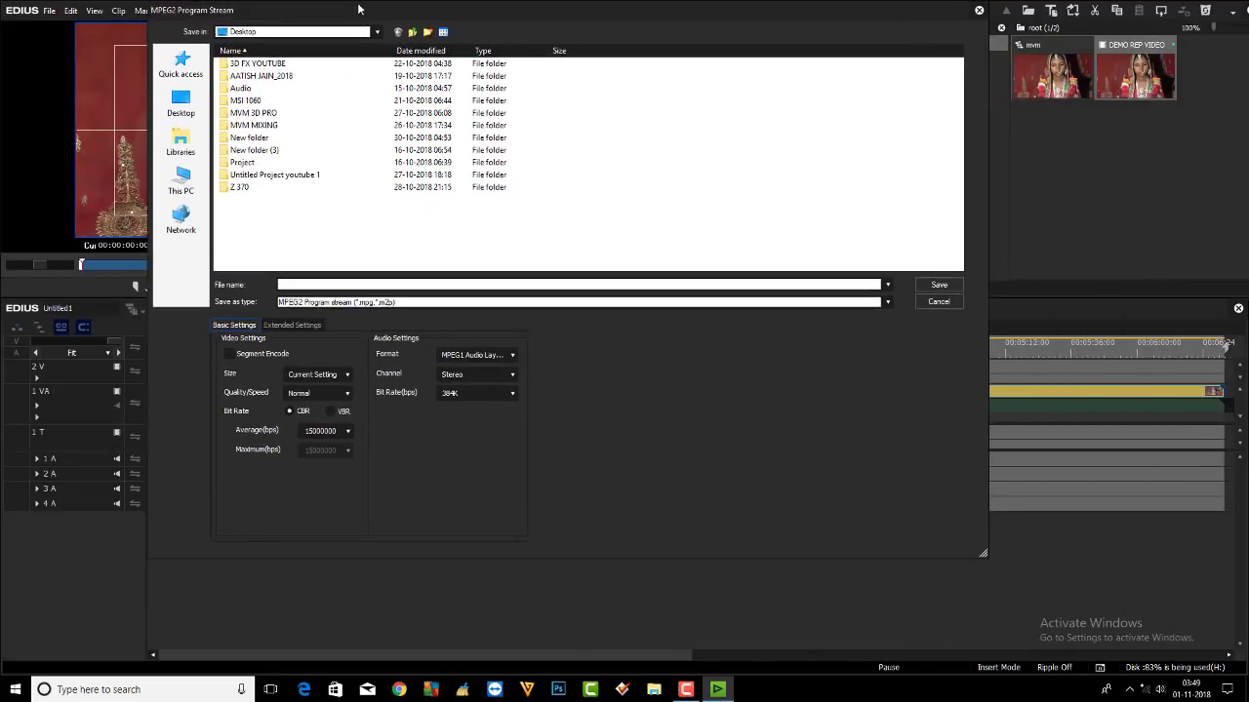
click(331, 411)
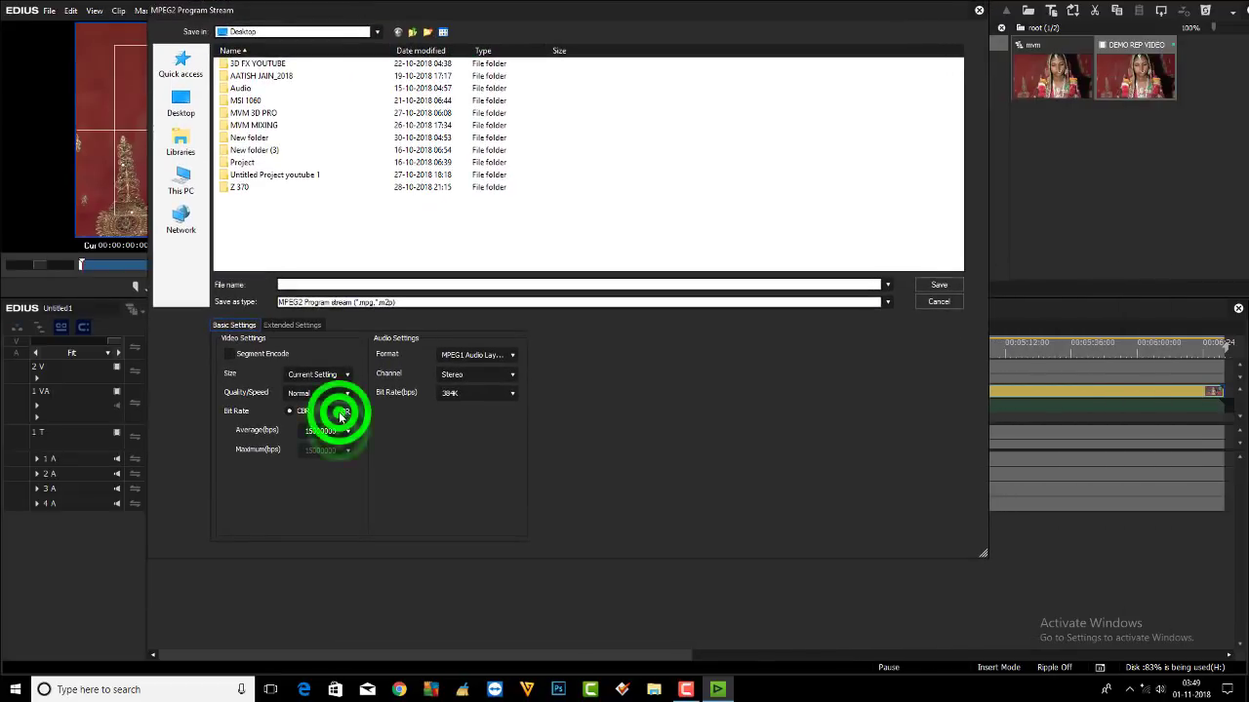
click(347, 430)
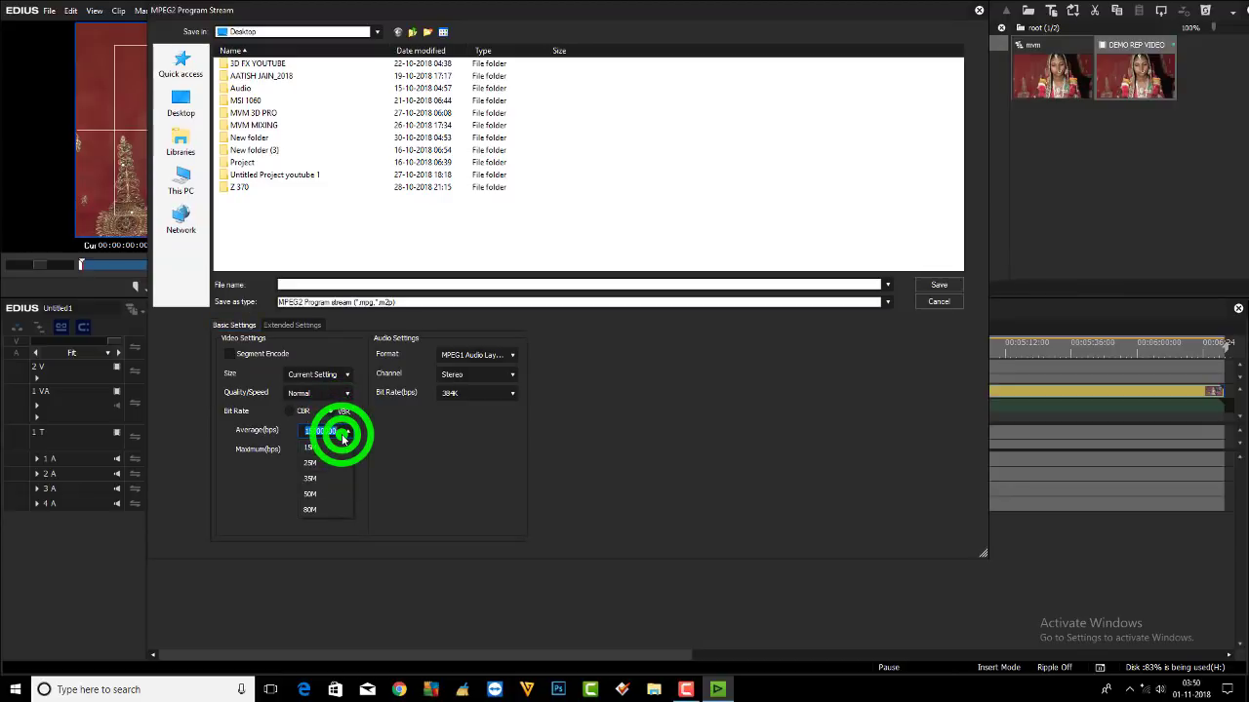
click(346, 439)
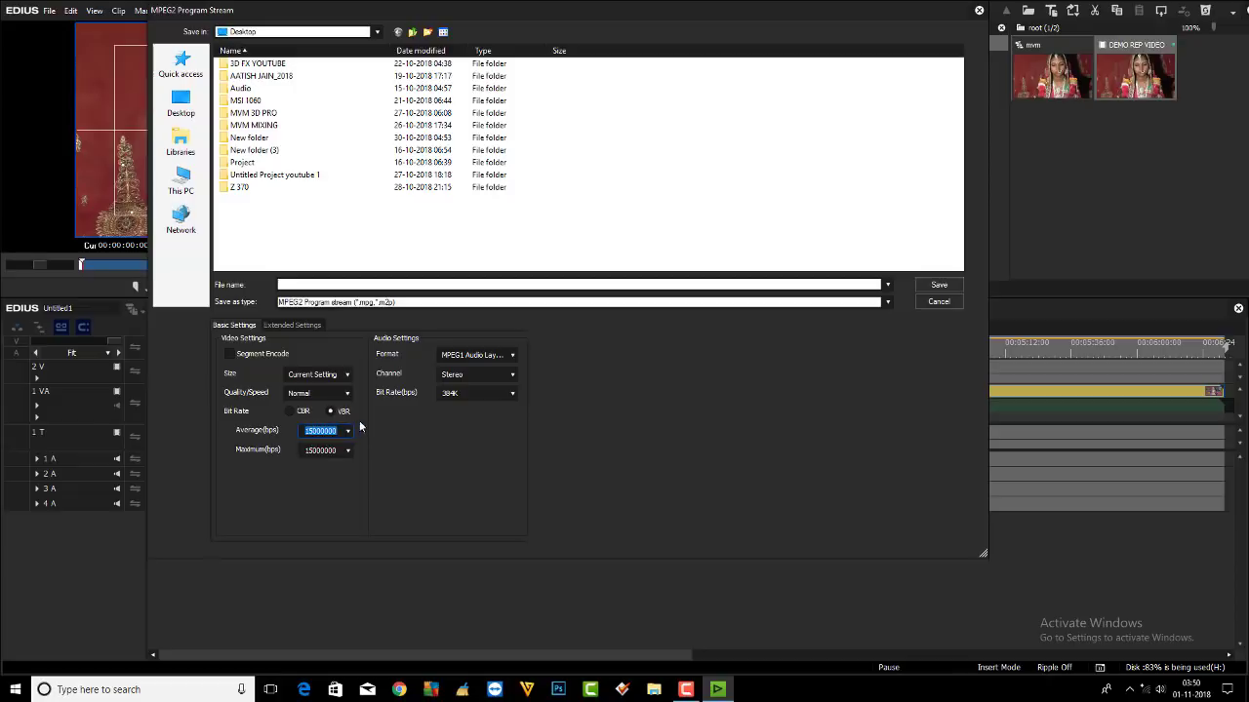
Step: Export the MPEG2 Program Stream to the Desktop with the file name mvm and stop the render partway
click(180, 103)
click(324, 282)
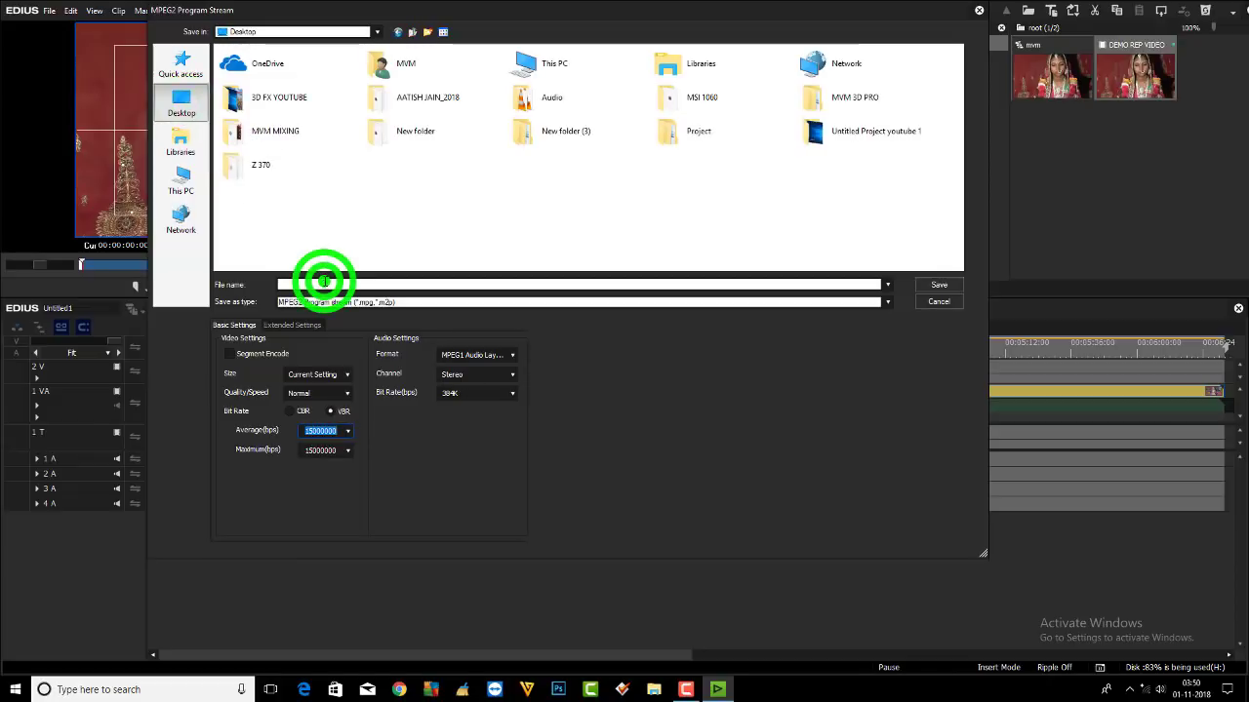
text(mvm)
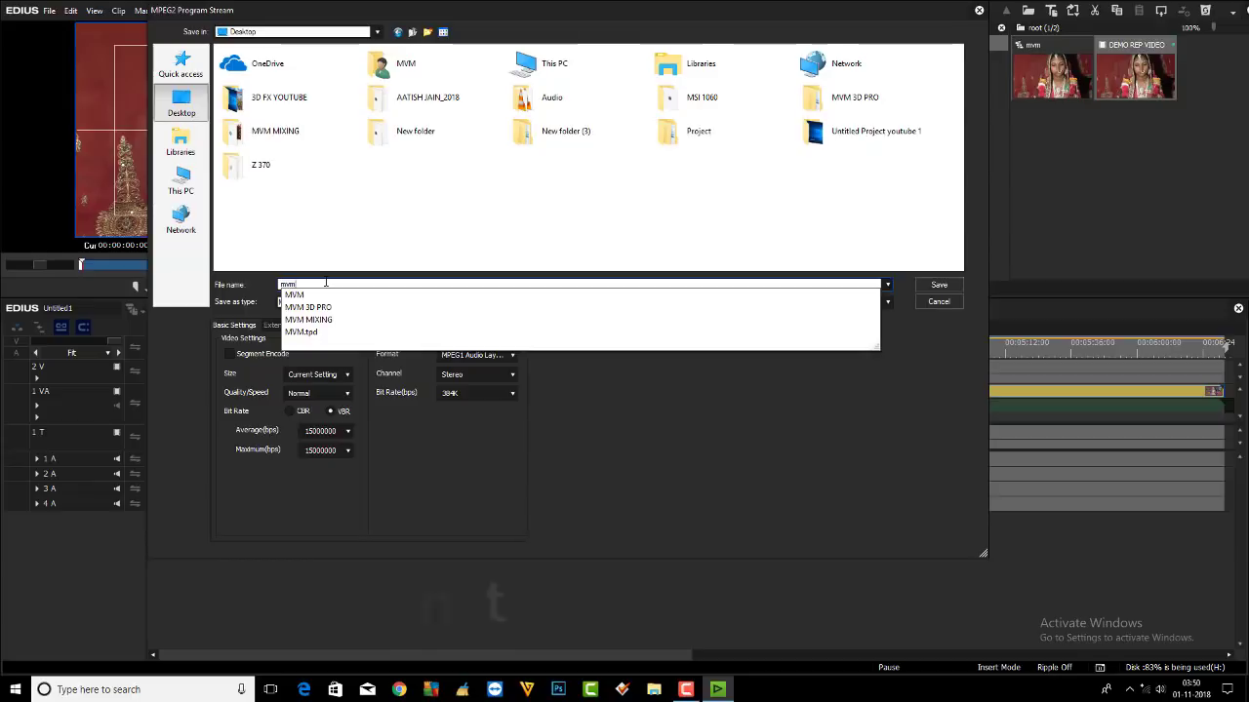
key(Return)
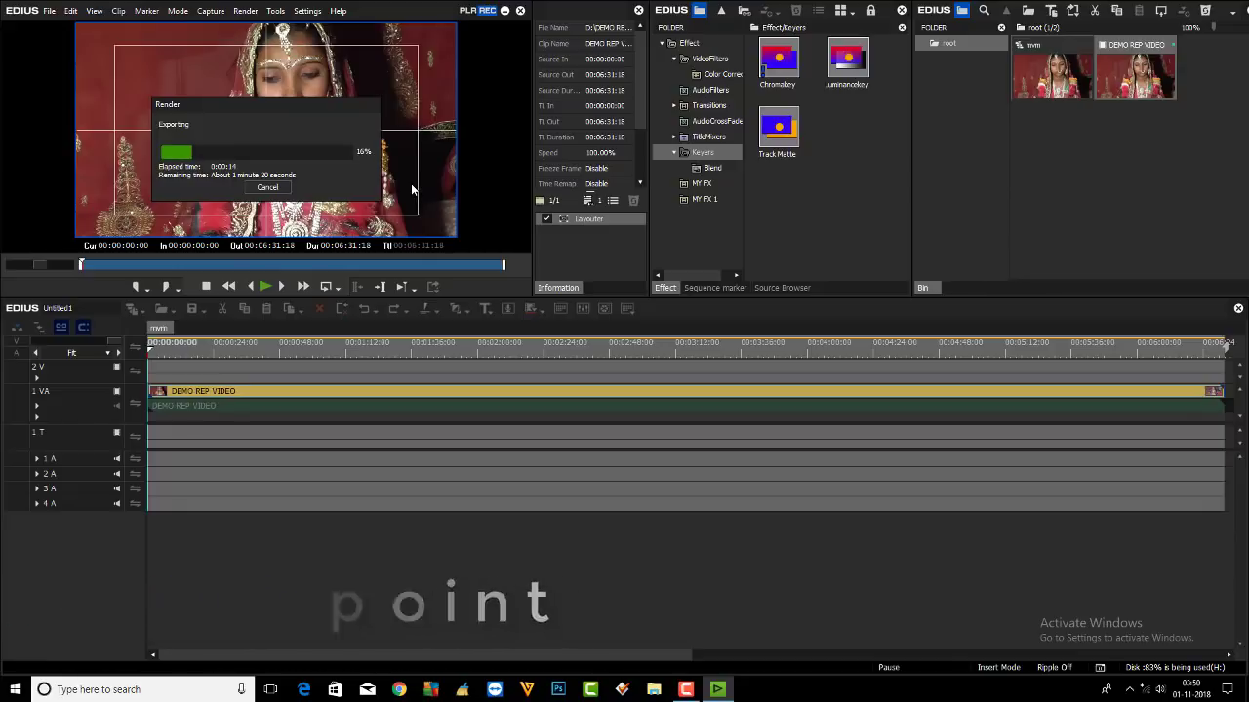
click(272, 190)
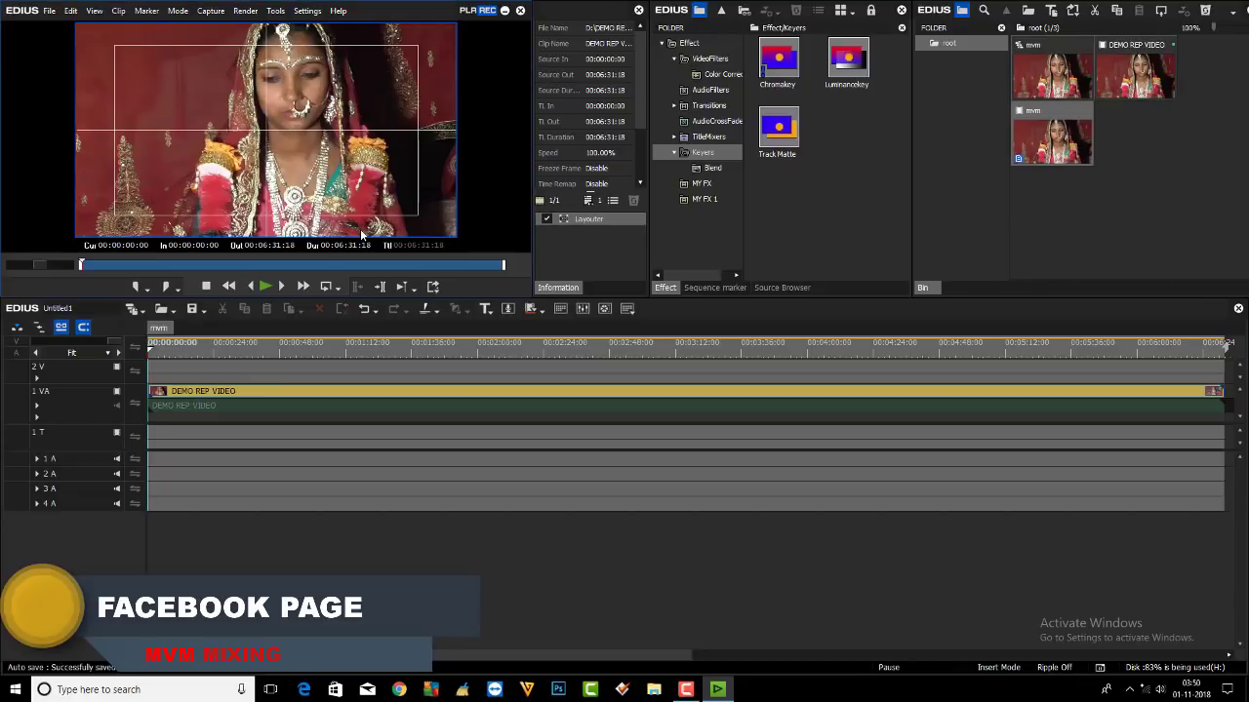
Step: Start Print to File with the MPEG2 Elementary Stream exporter and examine the average bit rate options
key(F11)
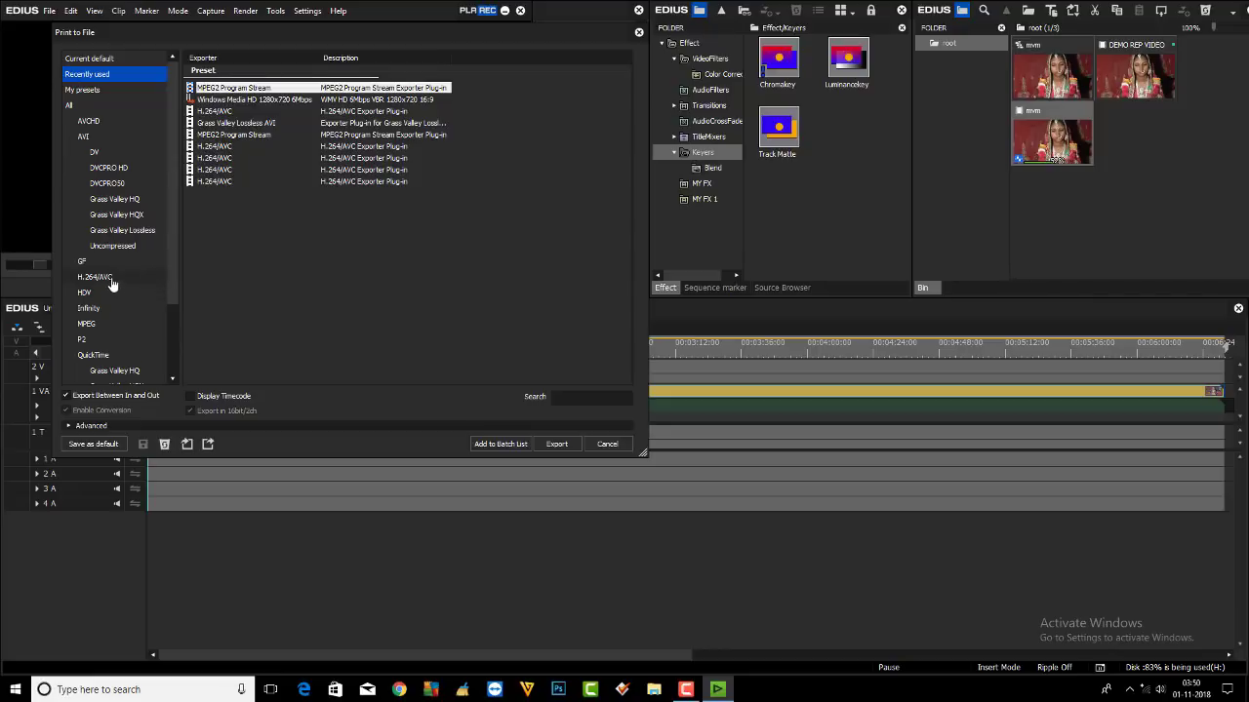
click(97, 326)
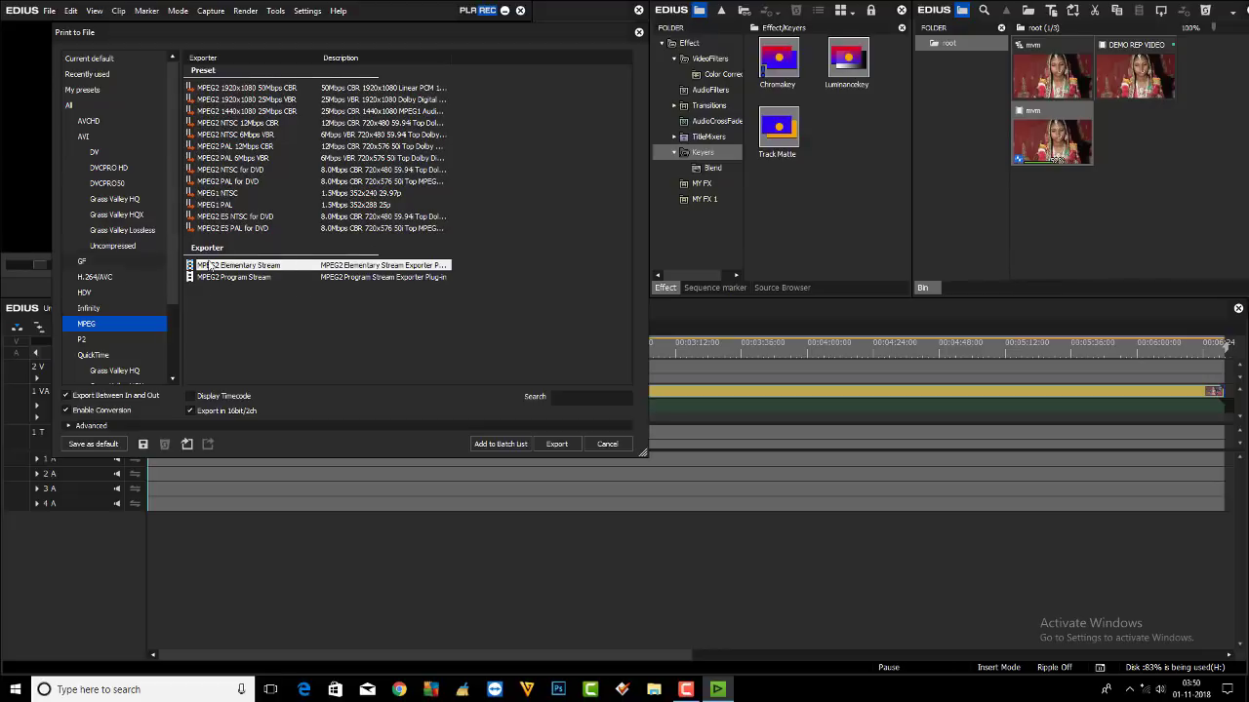
click(555, 446)
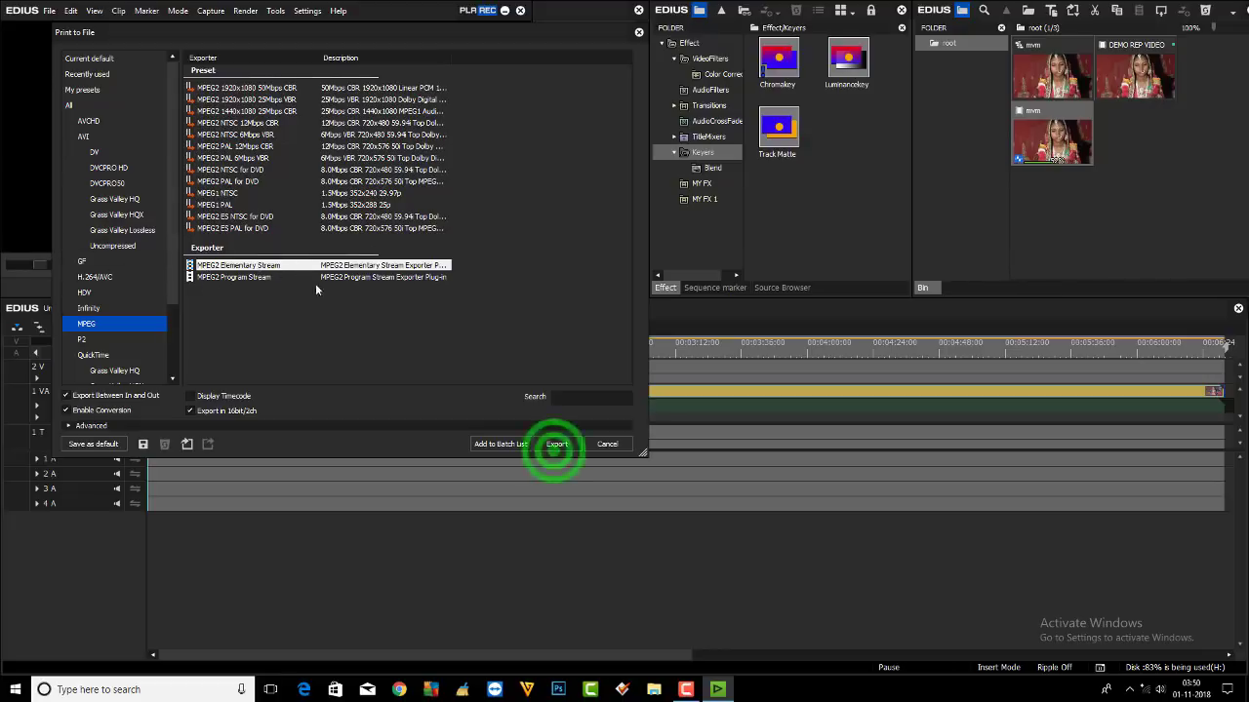
drag(615, 289, 388, 103)
click(386, 290)
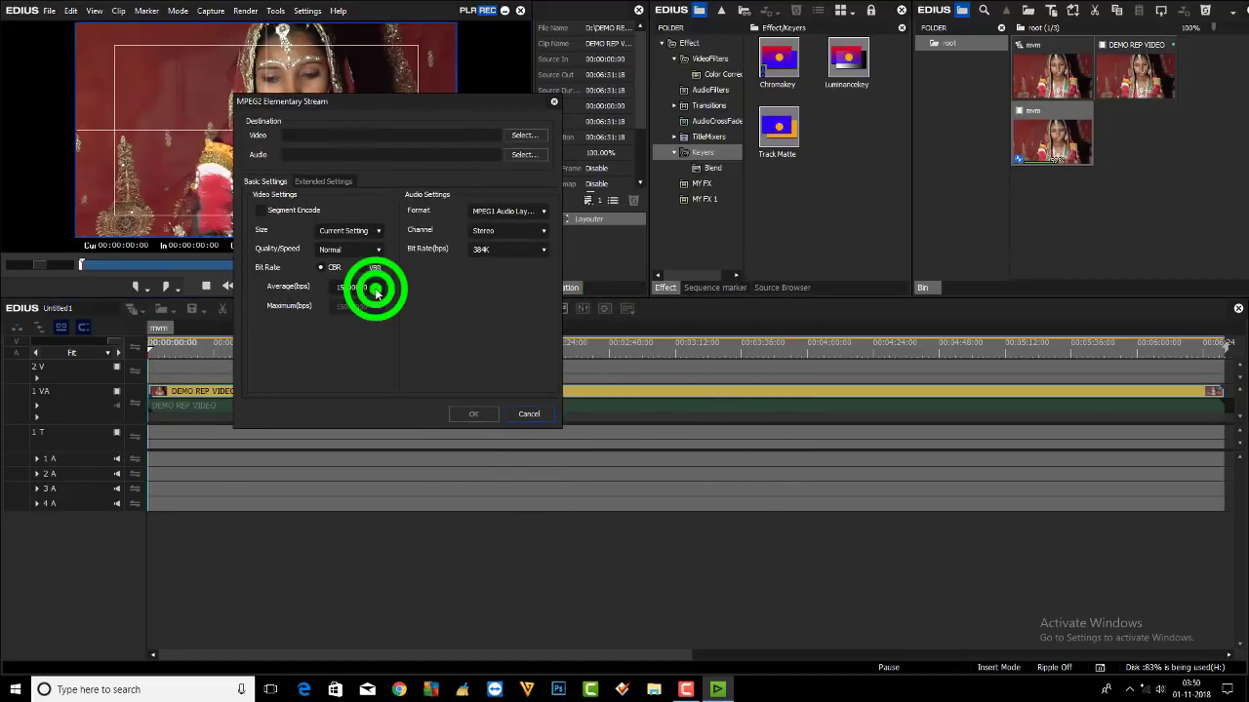
key(Down)
key(Down)
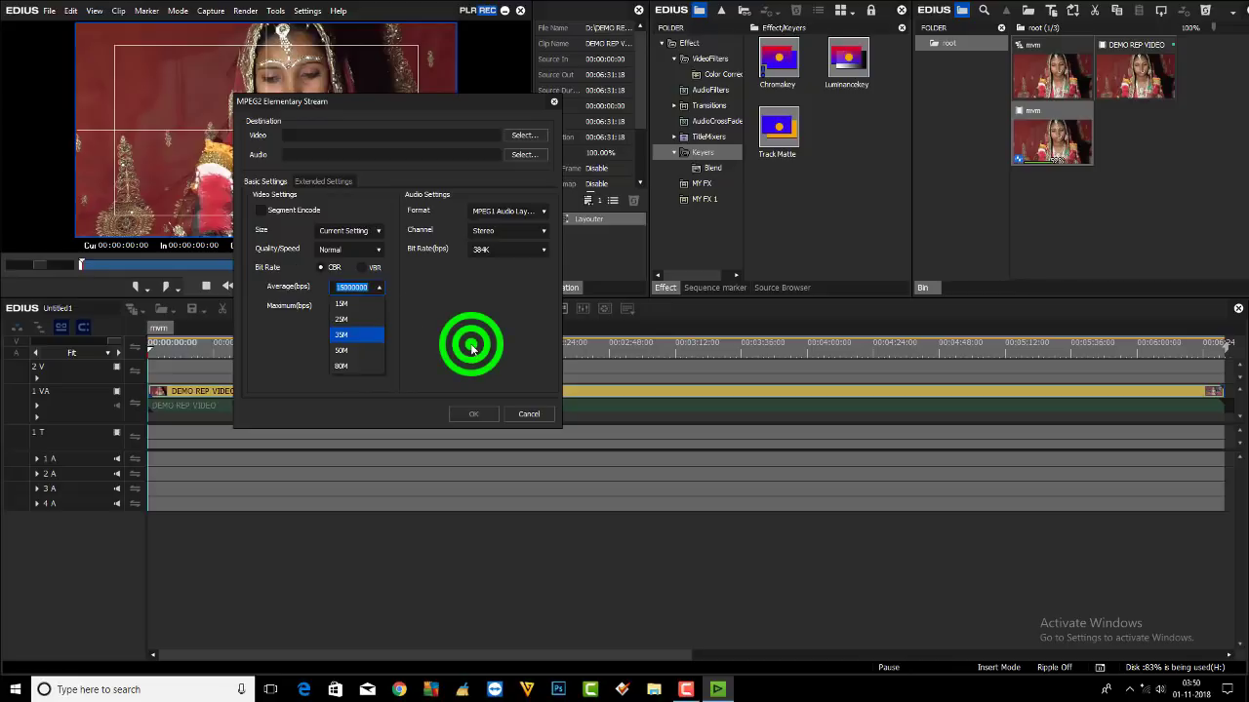
key(Escape)
Step: Examine the audio format options for the MPEG2 Elementary Stream and leave its settings without exporting
click(339, 104)
drag(340, 107, 254, 117)
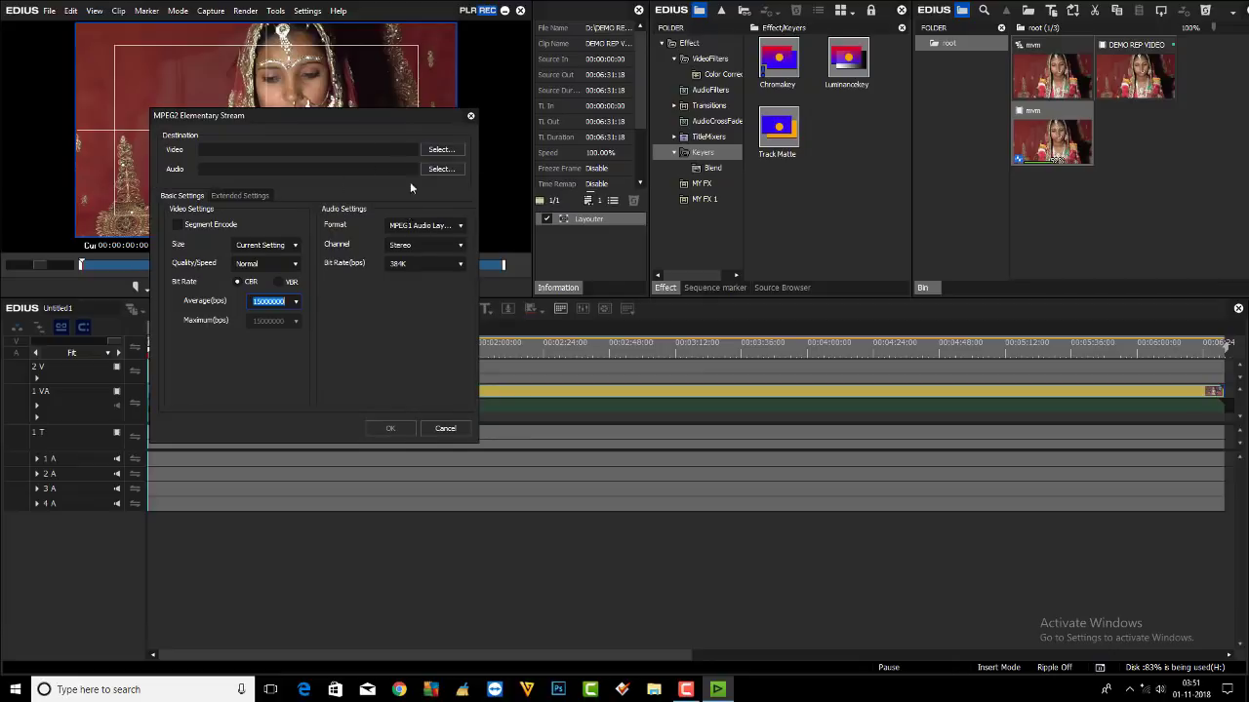
click(454, 227)
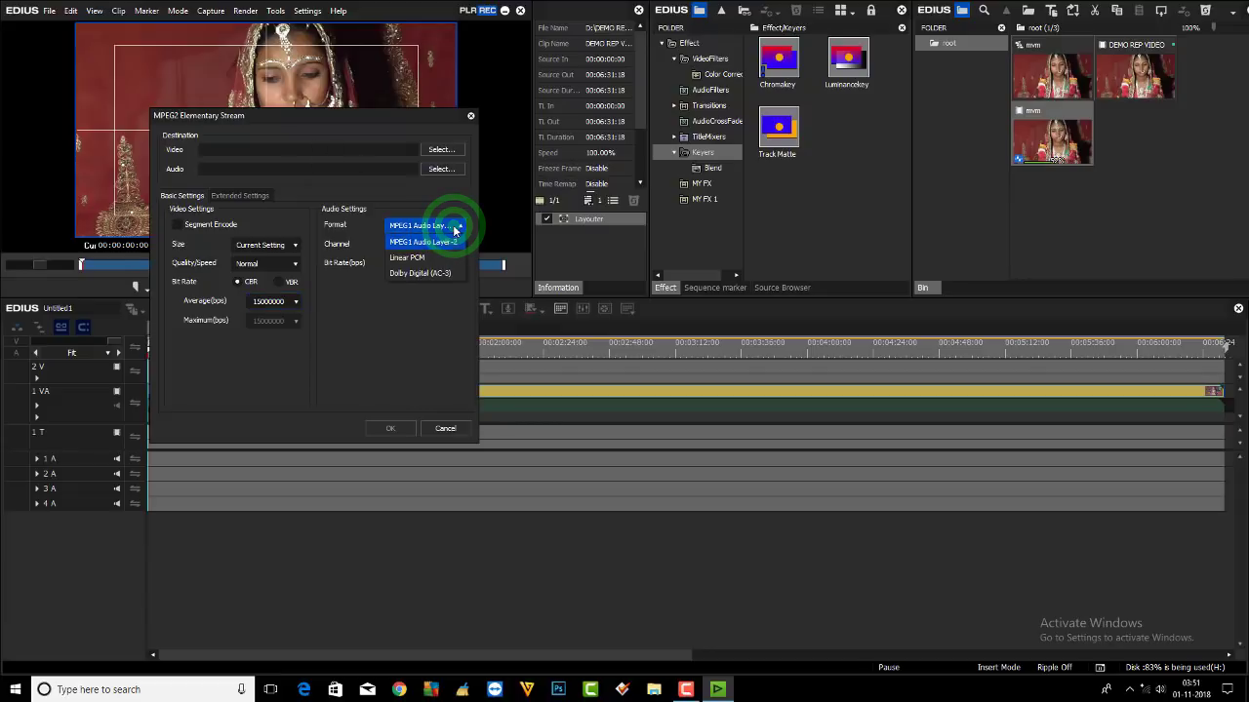
click(455, 229)
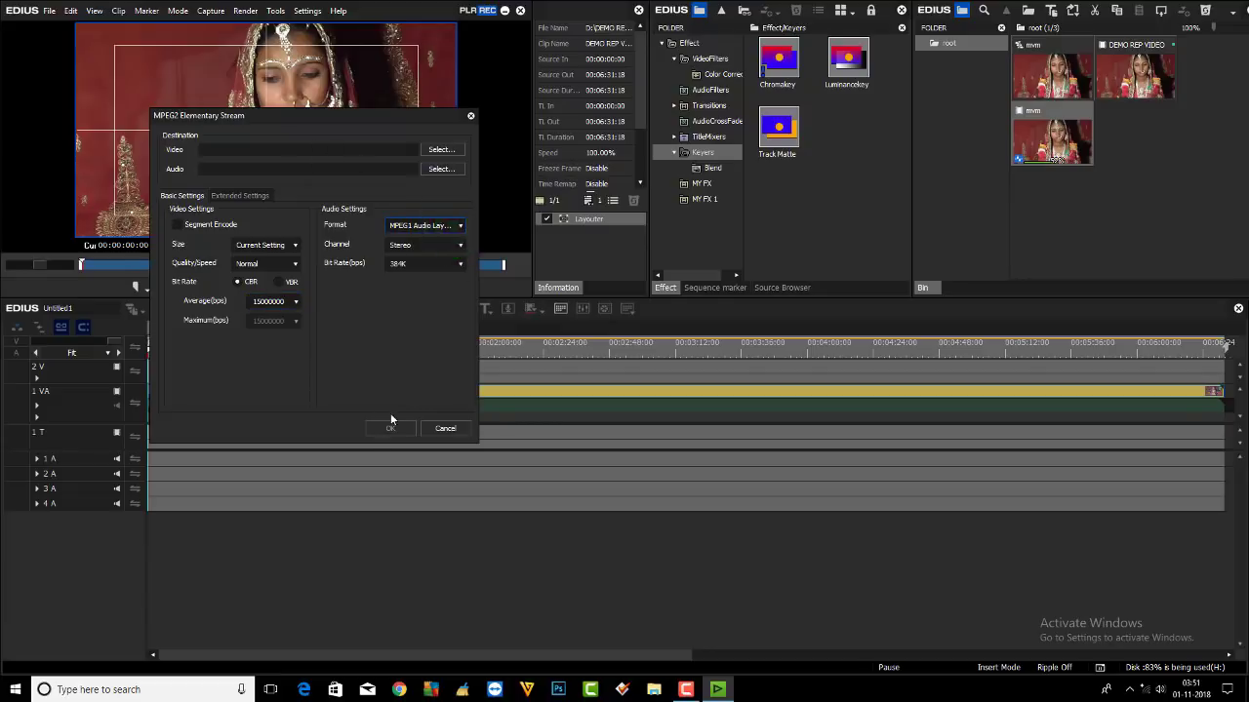
click(458, 428)
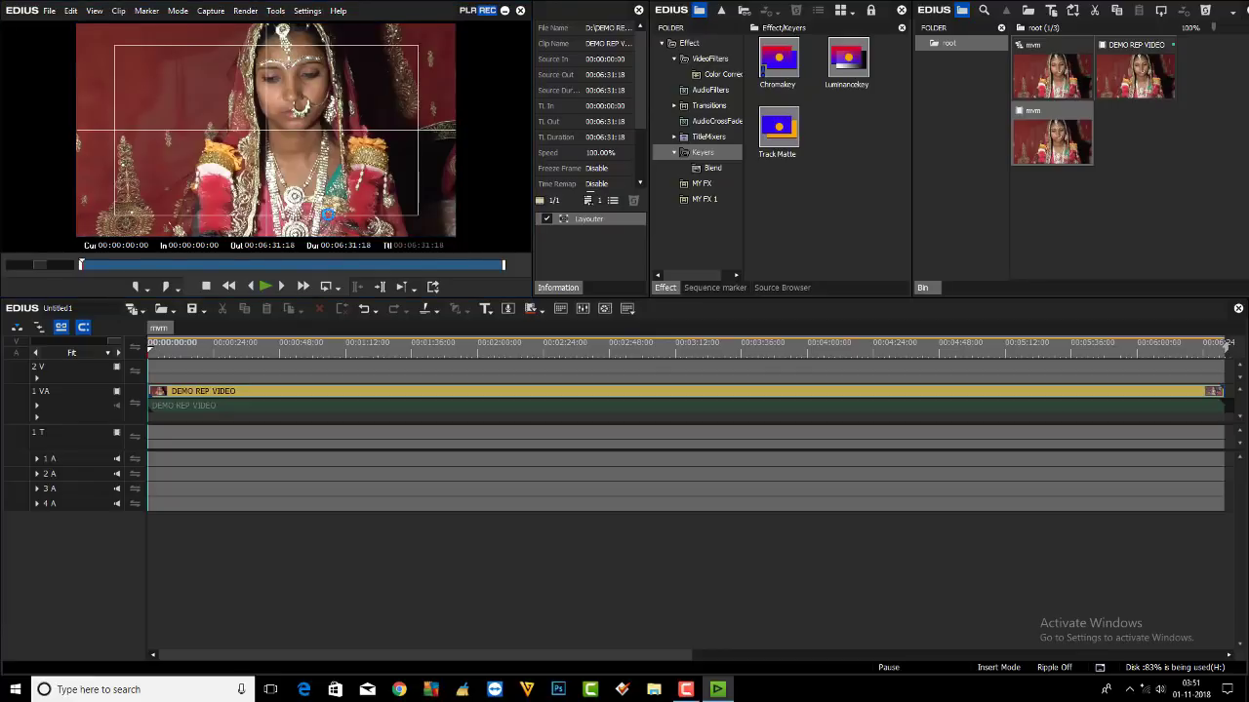
Step: Start Print to File with Grass Valley Lossless AVI, enable Change Video Format, and set the frame size to 720 x 576
key(F11)
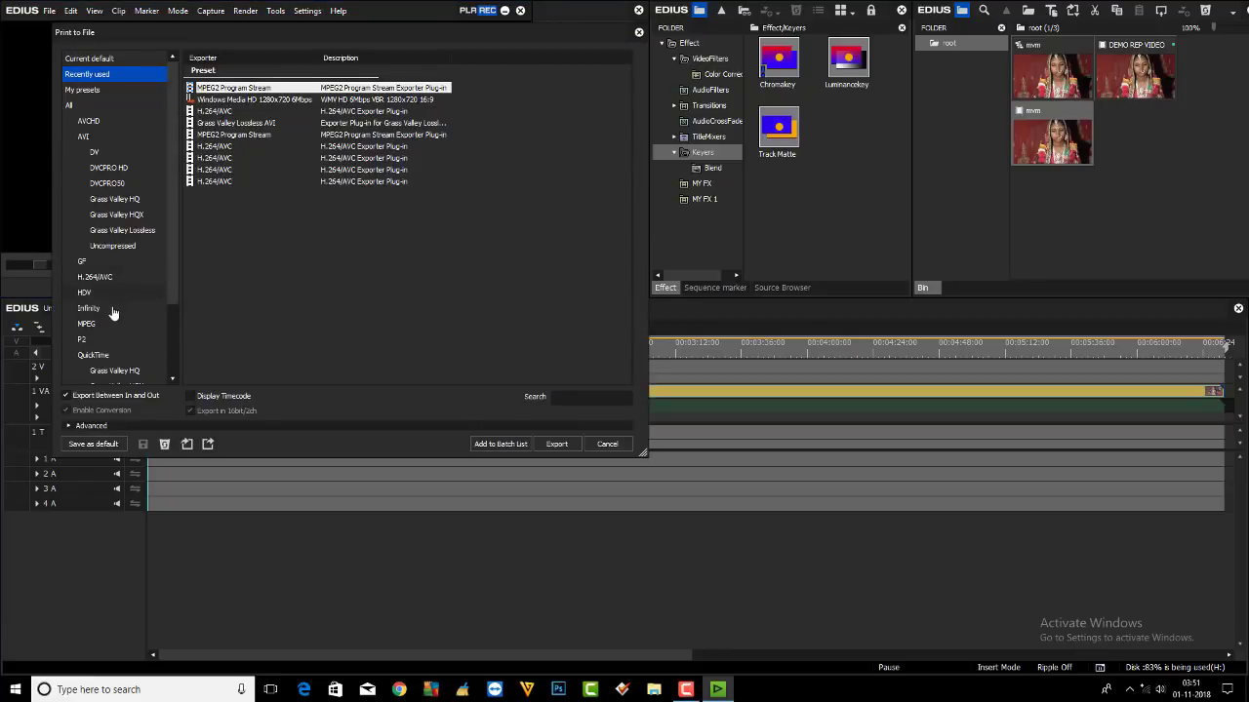
click(103, 232)
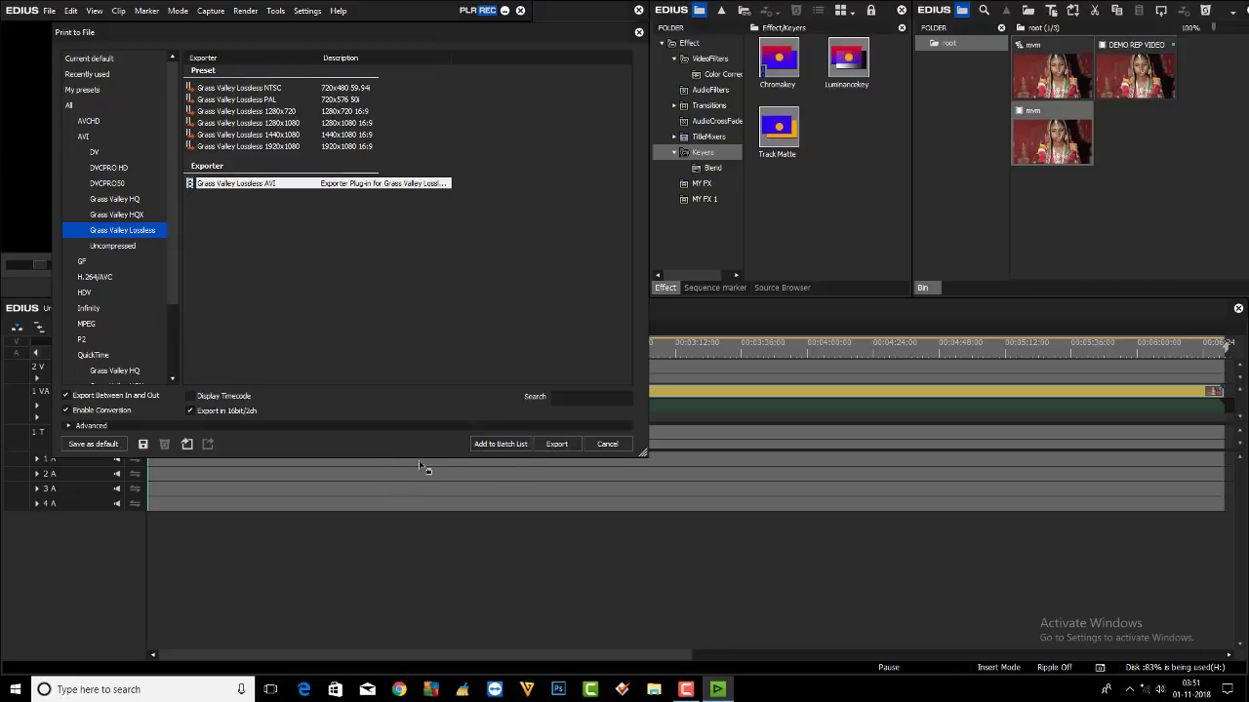
click(68, 425)
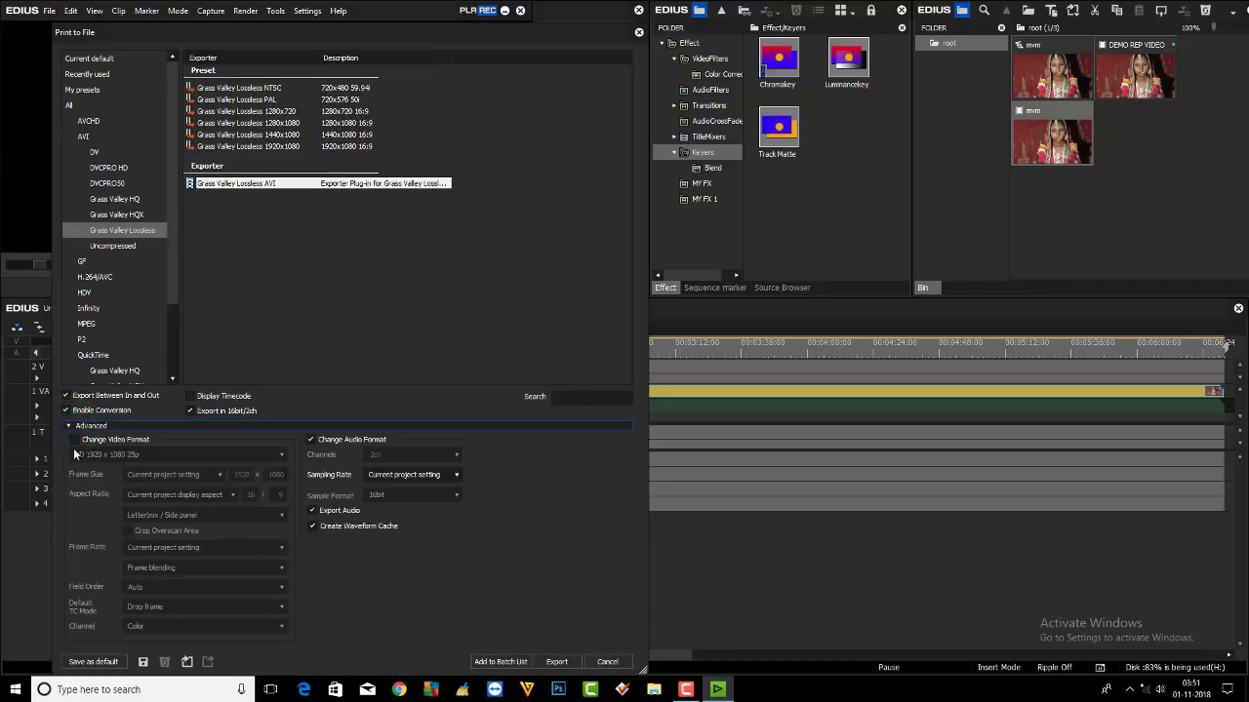
click(75, 439)
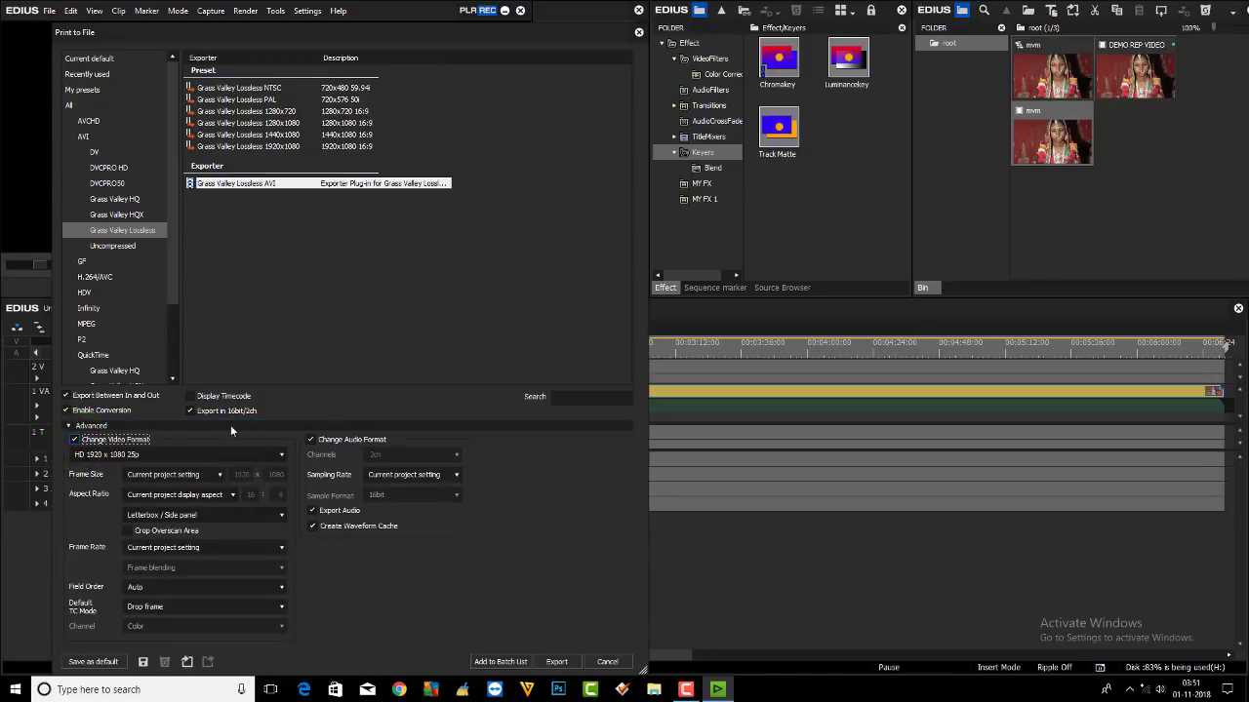
click(216, 474)
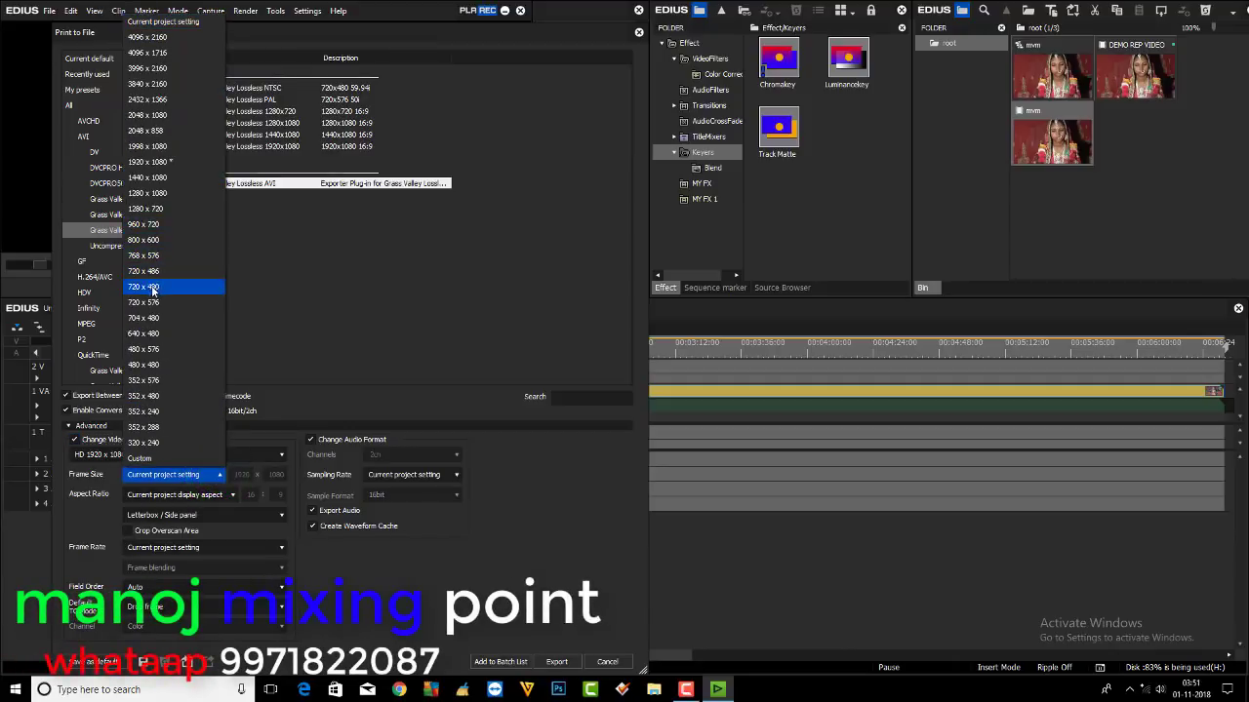
click(156, 302)
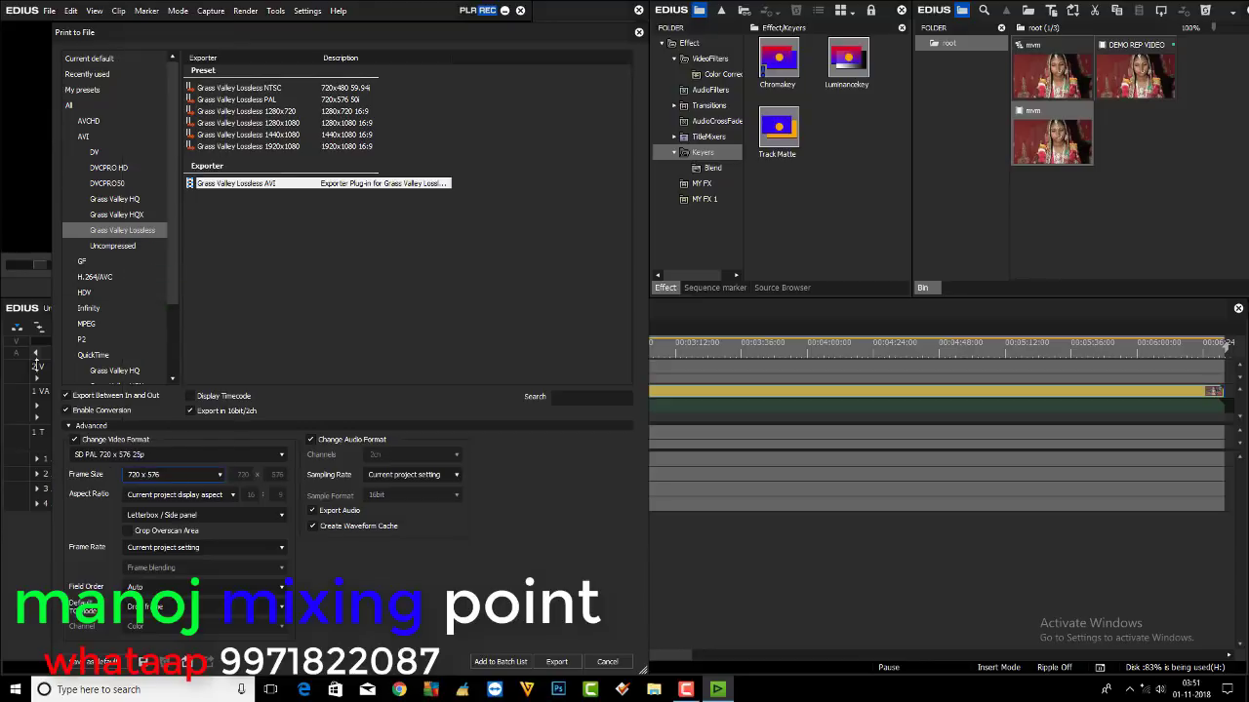
click(68, 425)
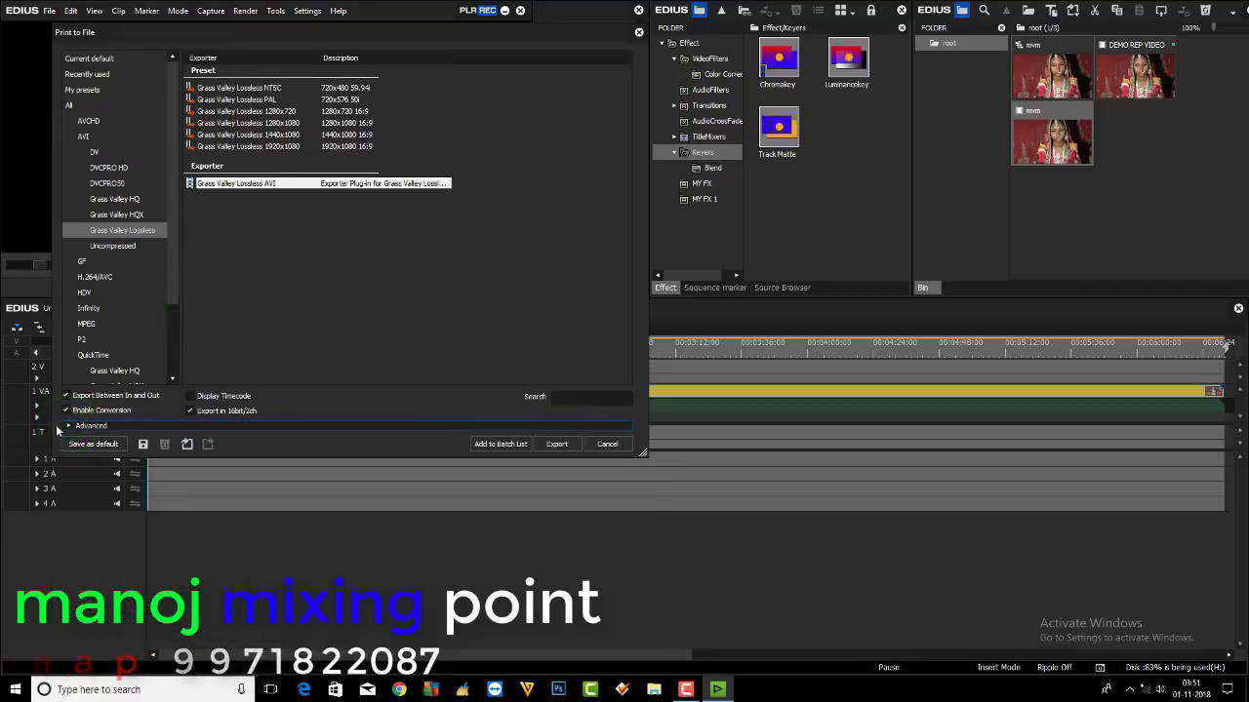
Step: Save the export settings as a Grass Valley Lossless AVI preset enabled for use as a render format
click(143, 444)
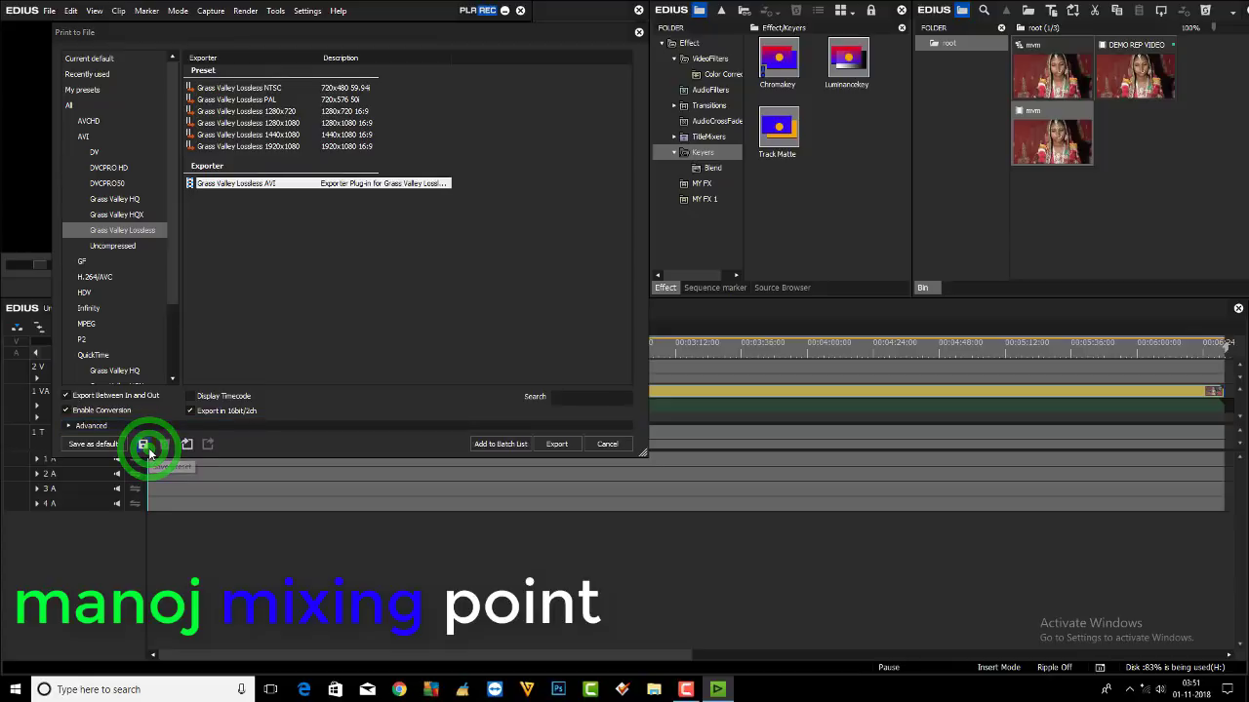
click(328, 255)
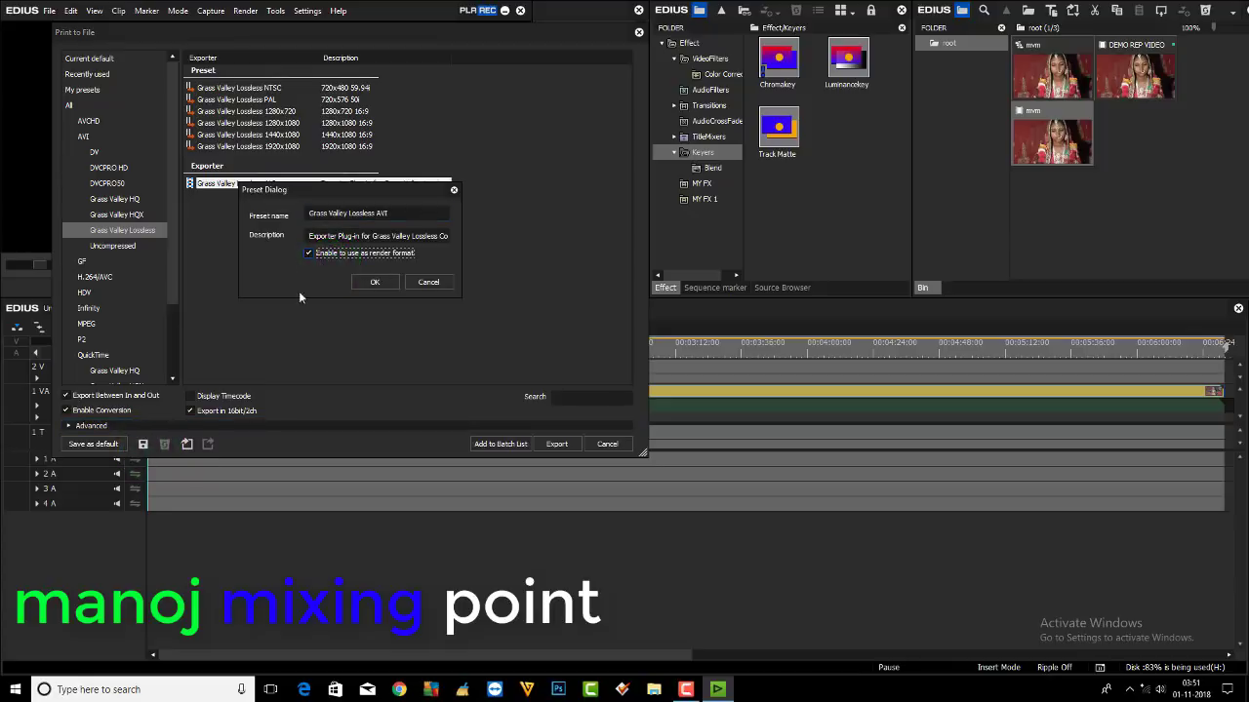
click(376, 287)
click(376, 285)
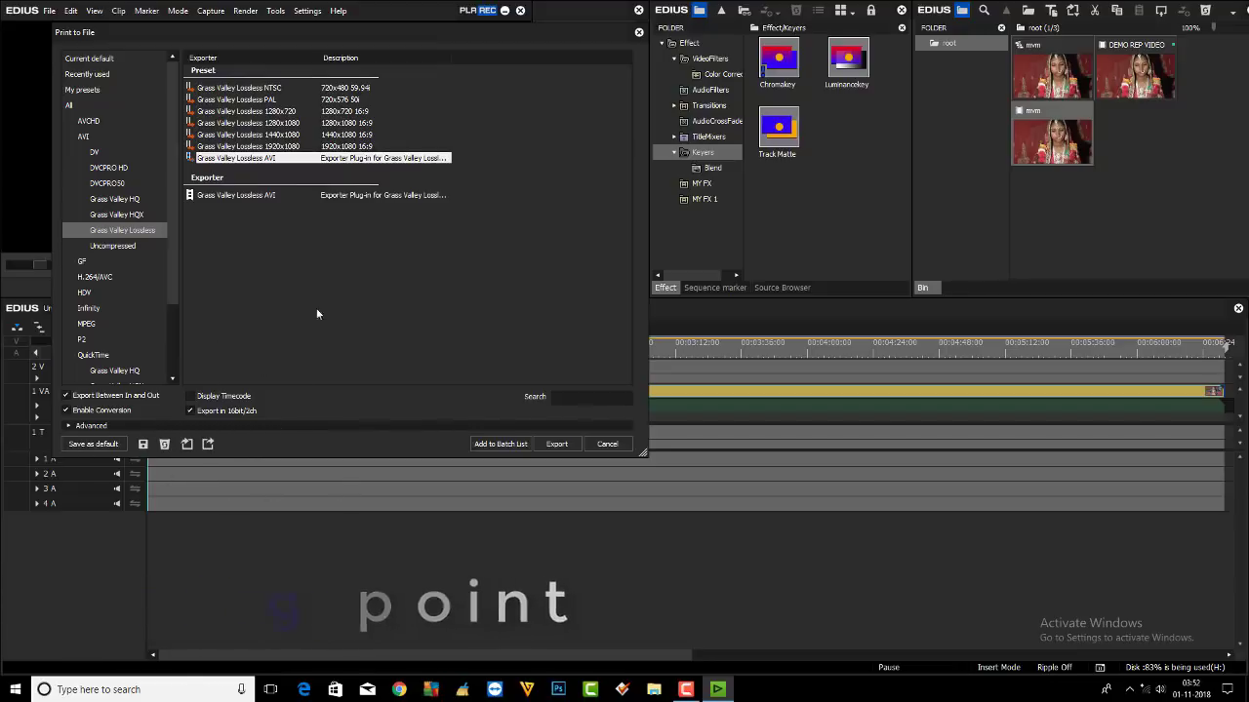
Step: Export with the Grass Valley Lossless AVI exporter to the Desktop as mvm 1 and stop the render partway
click(262, 194)
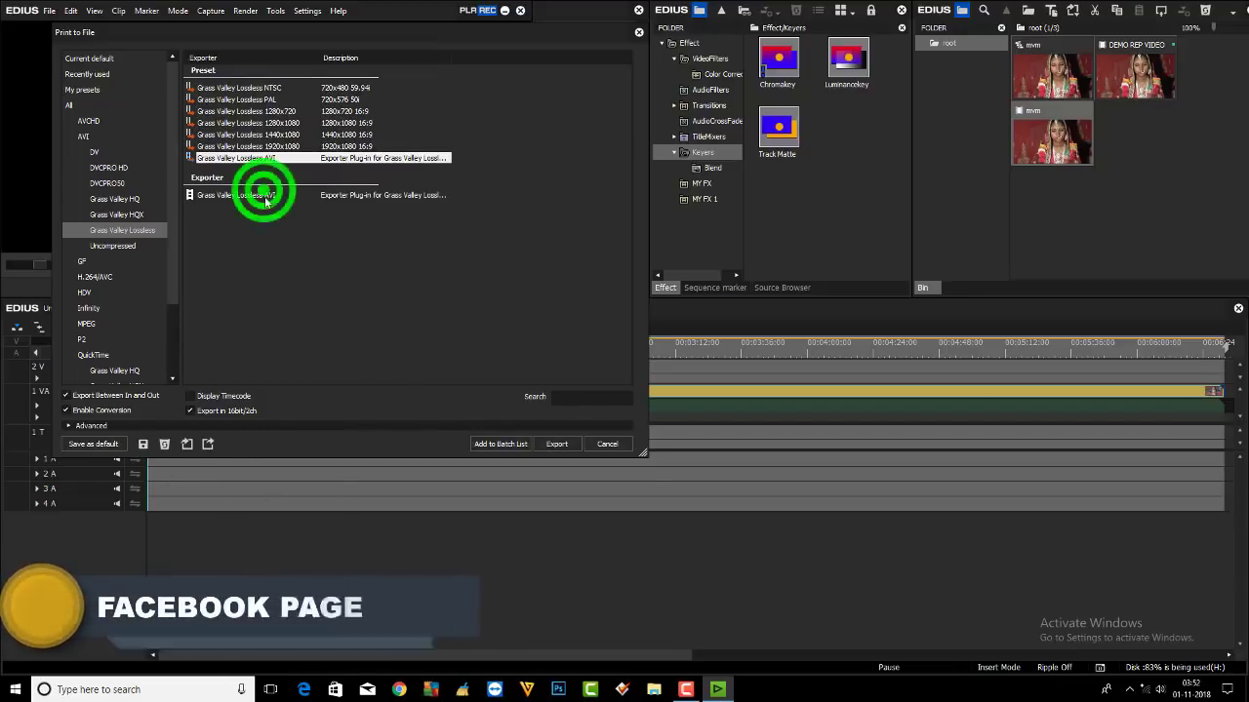
click(557, 444)
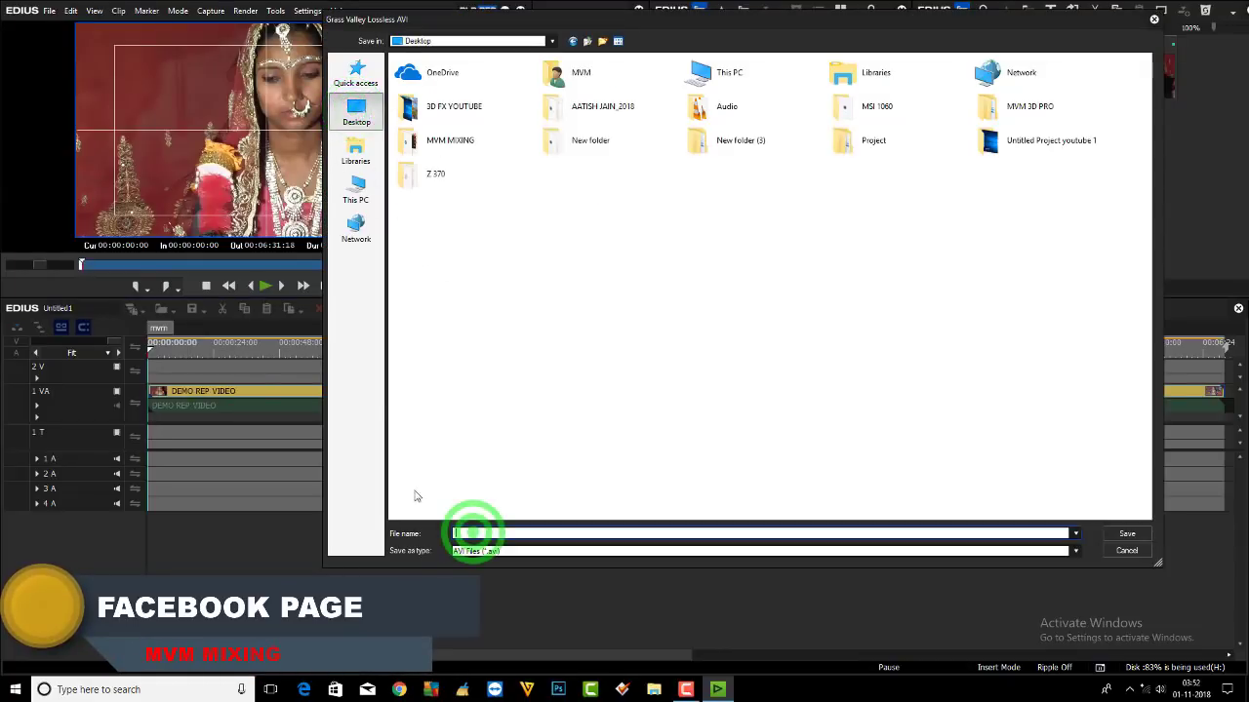
click(474, 533)
text(mvm)
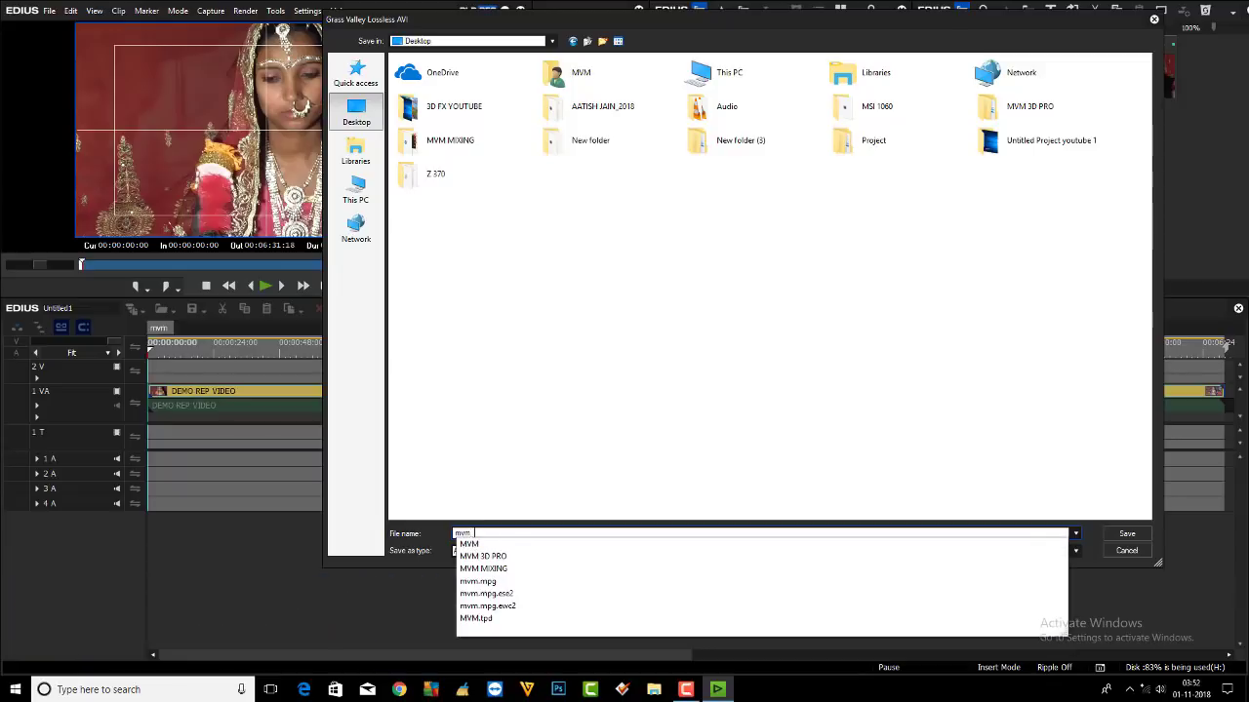
key(Return)
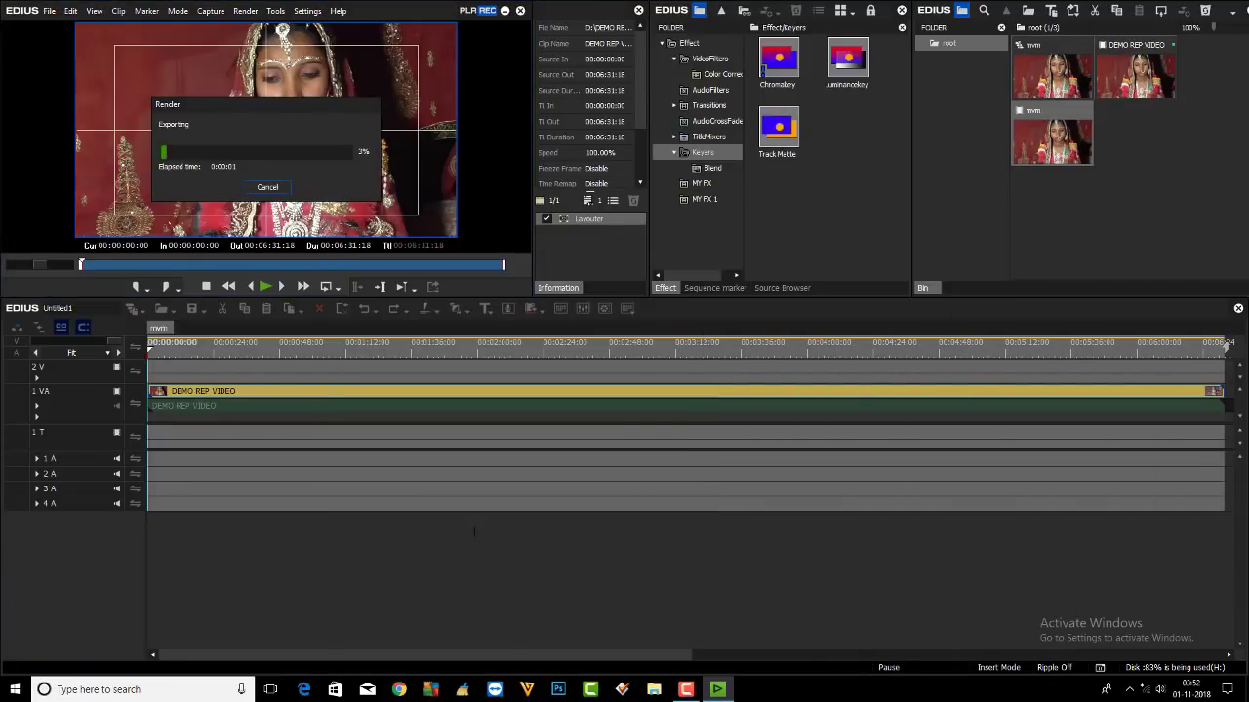
drag(278, 105, 279, 151)
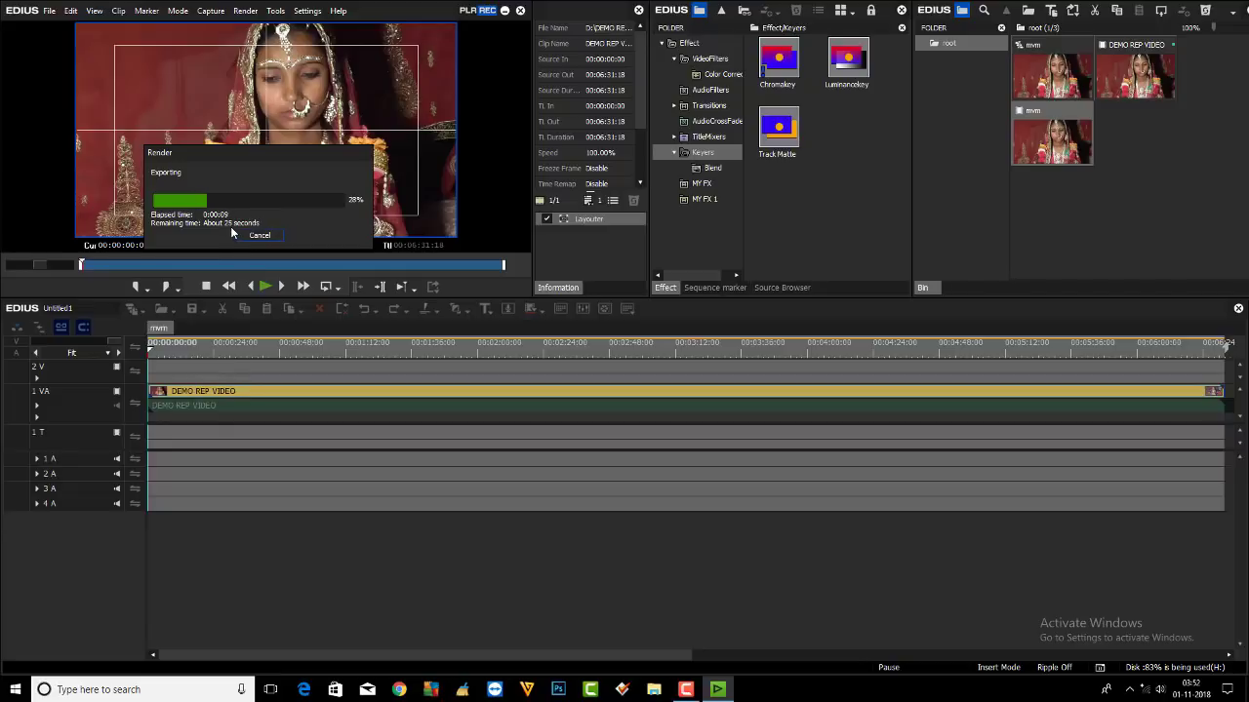
click(260, 235)
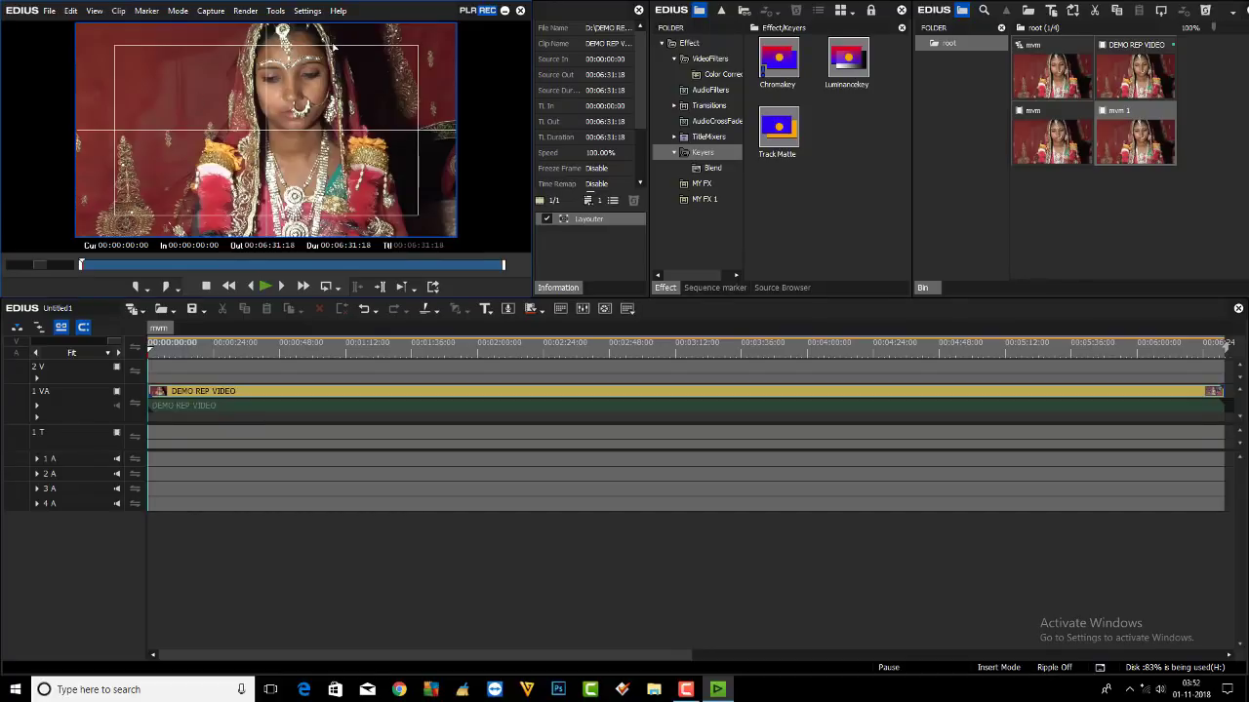
Step: Start Print to File with the H.264/AVC exporter and examine its advanced video format conversion options
key(F11)
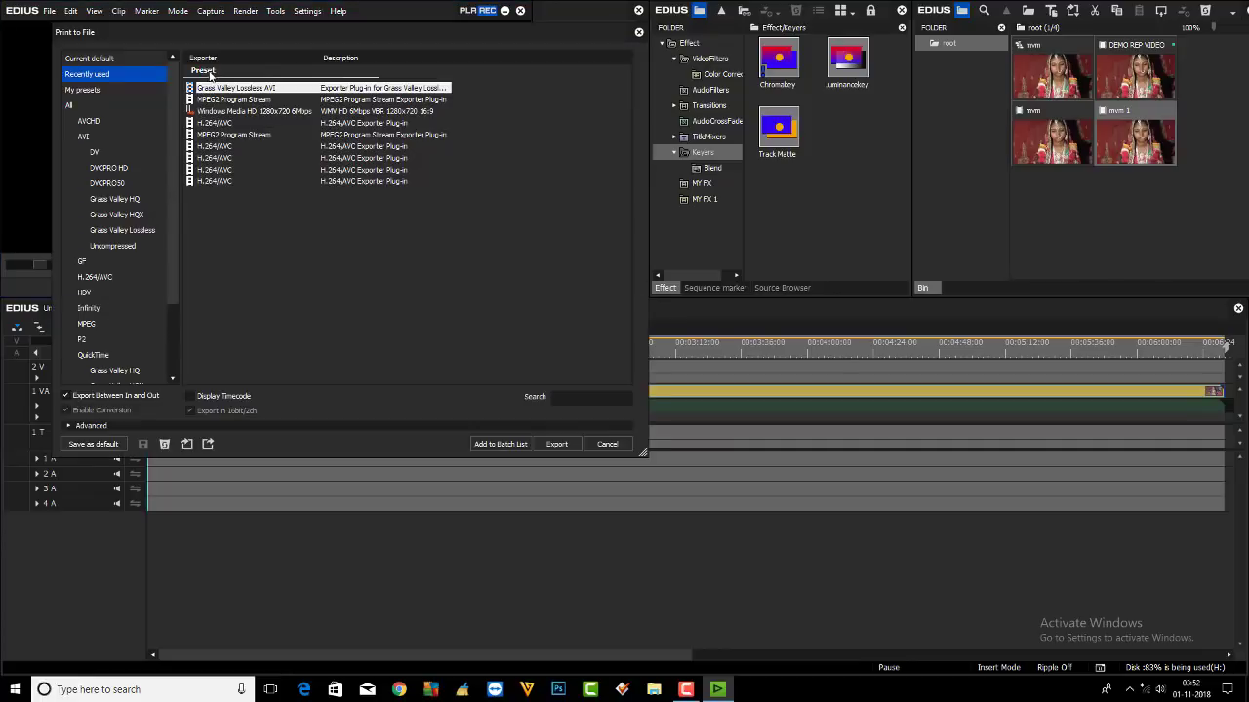
click(94, 277)
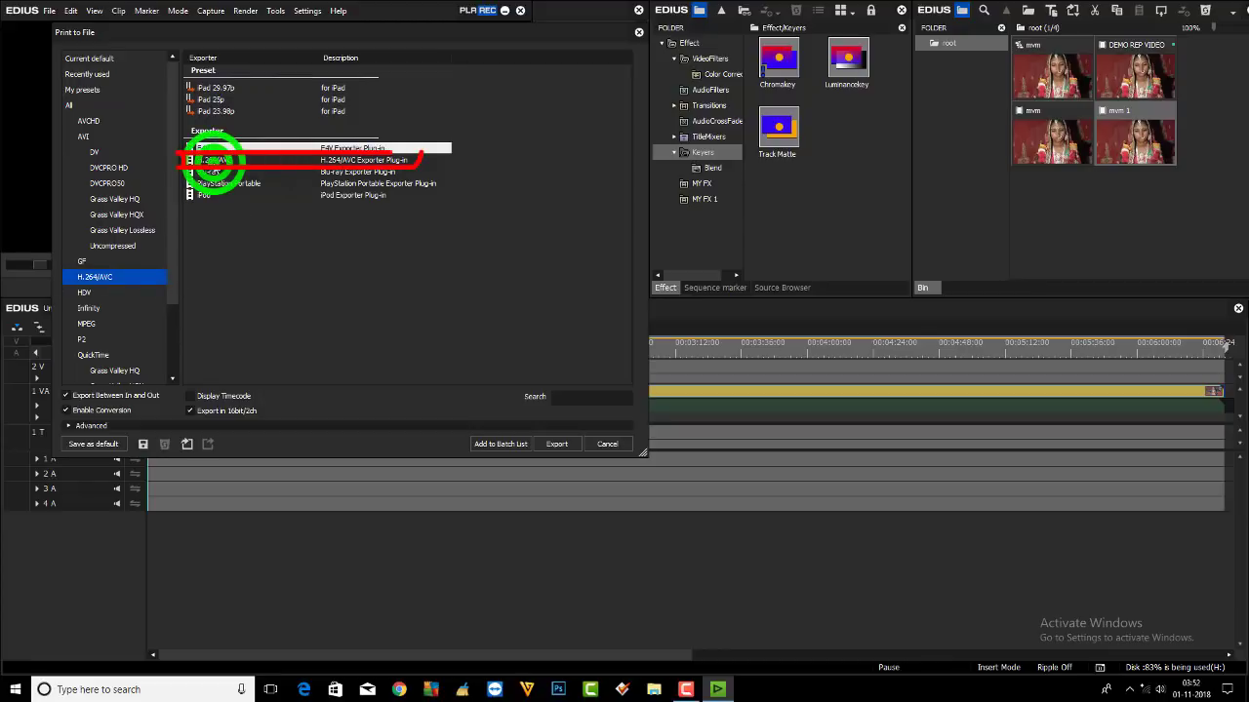
click(209, 159)
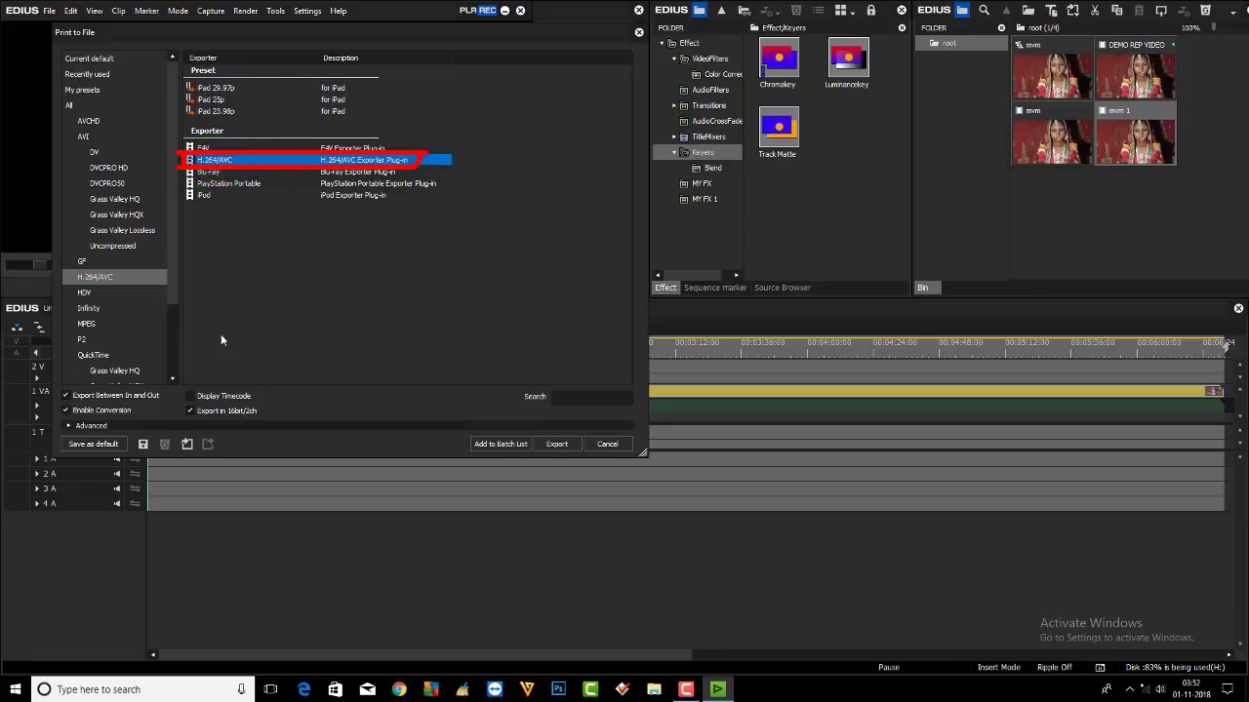
click(66, 425)
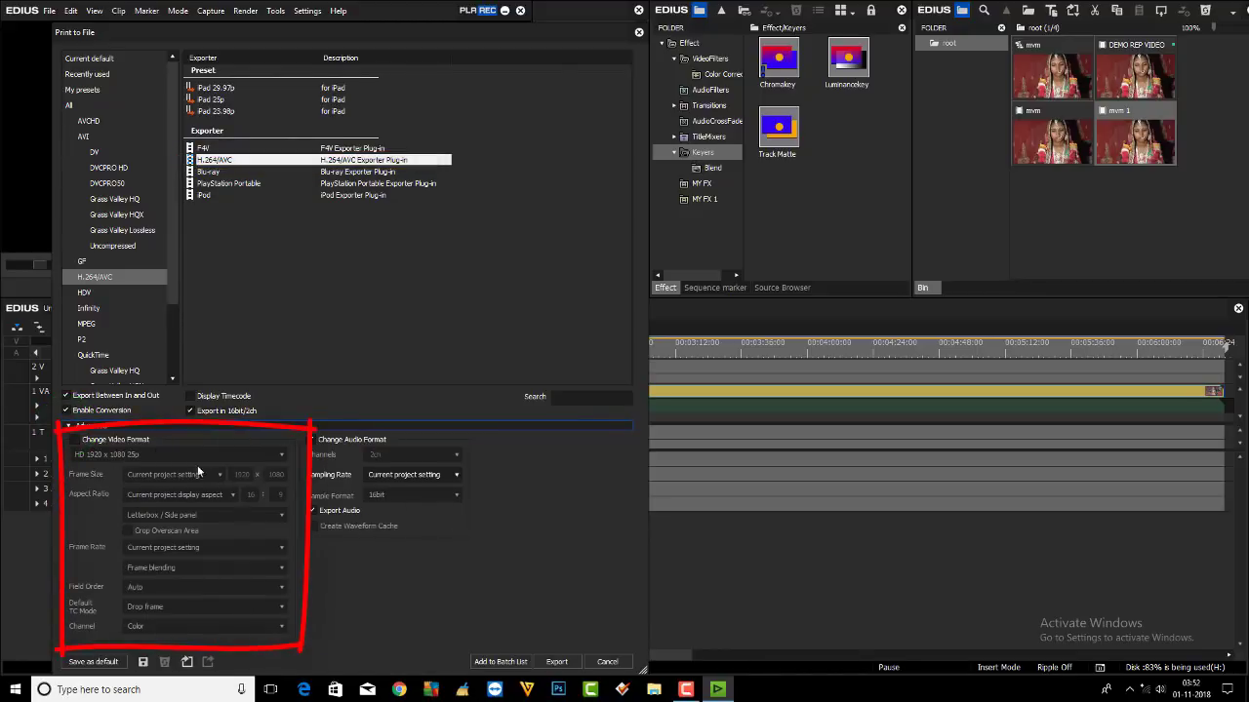
click(75, 440)
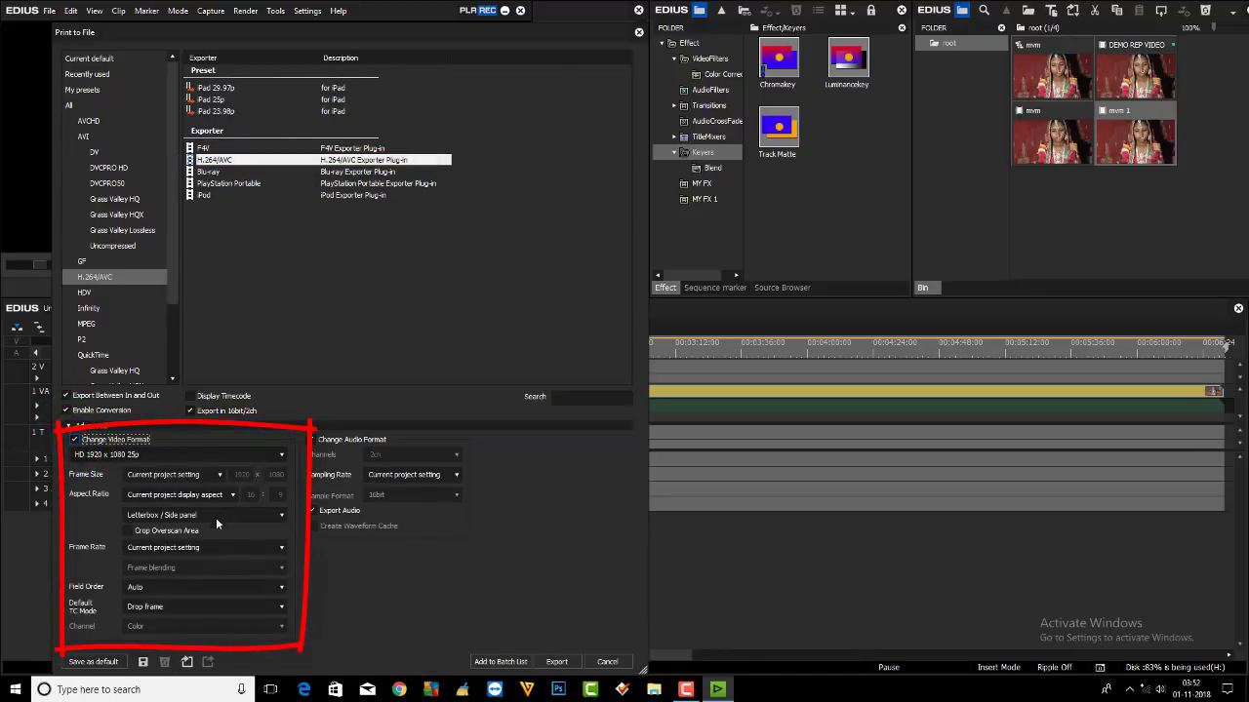
click(63, 431)
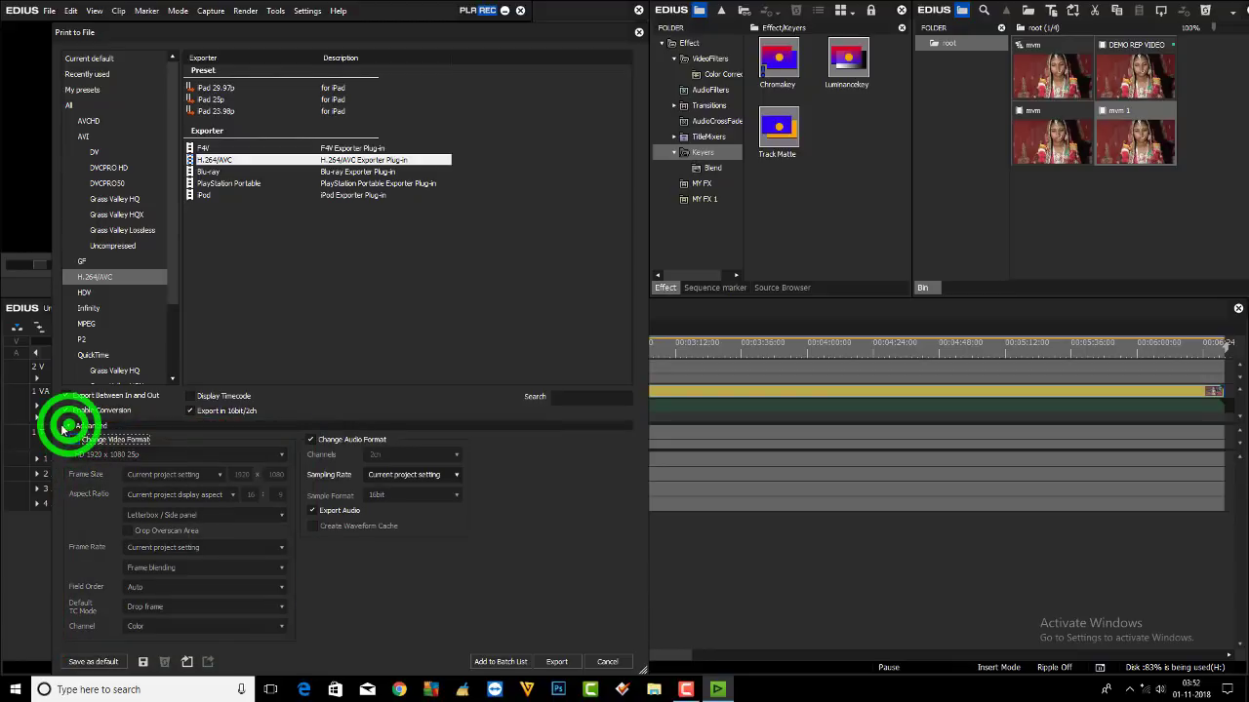
Step: Examine the H.264/AVC export's VBR bit rate and profile options, and leave without exporting
click(554, 445)
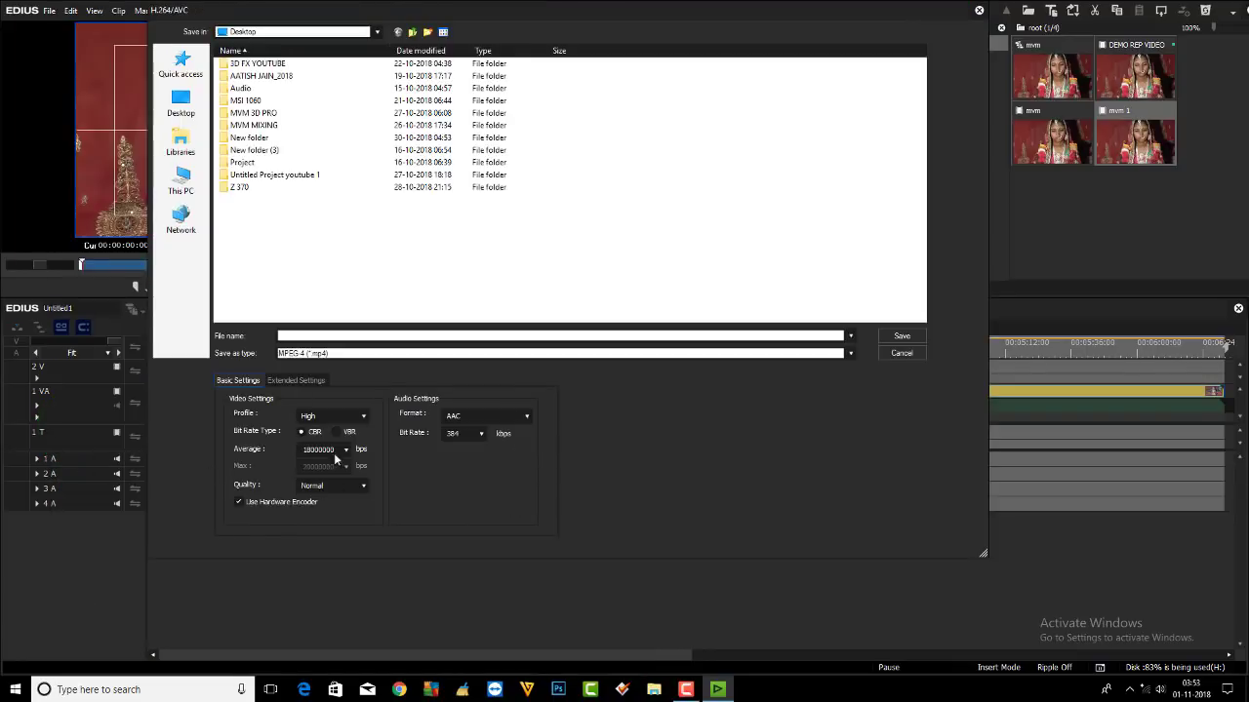
click(342, 431)
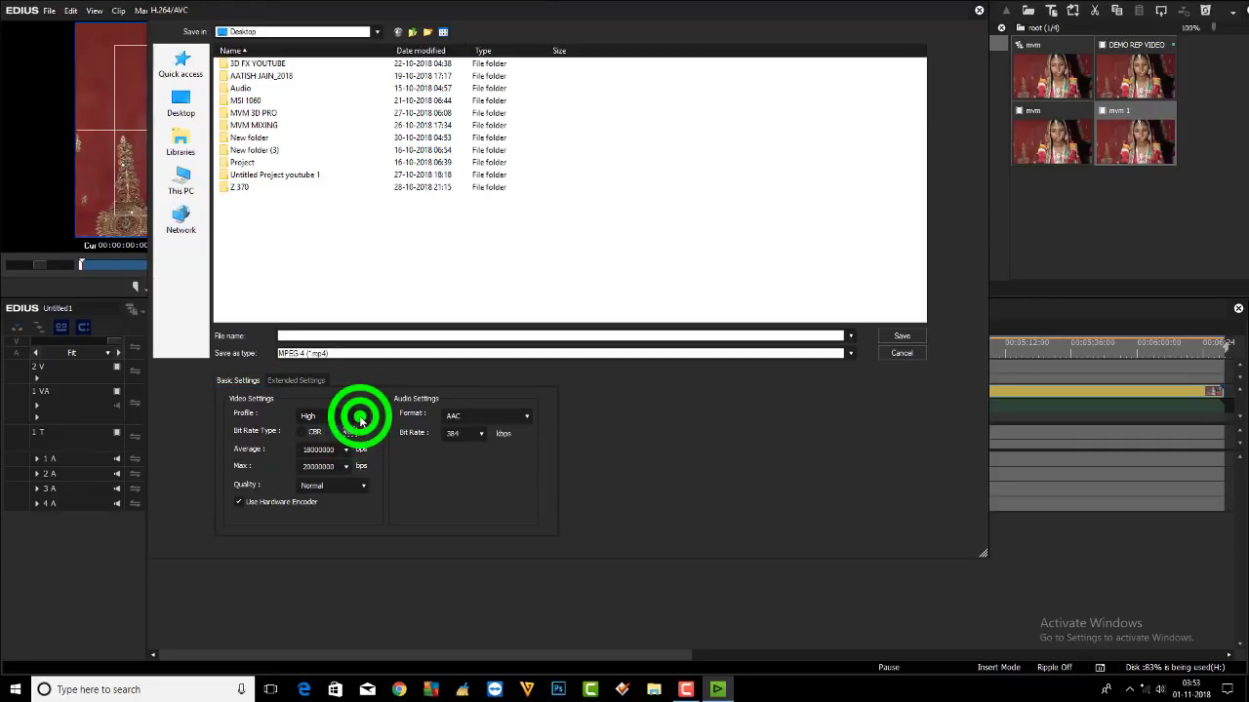
click(359, 418)
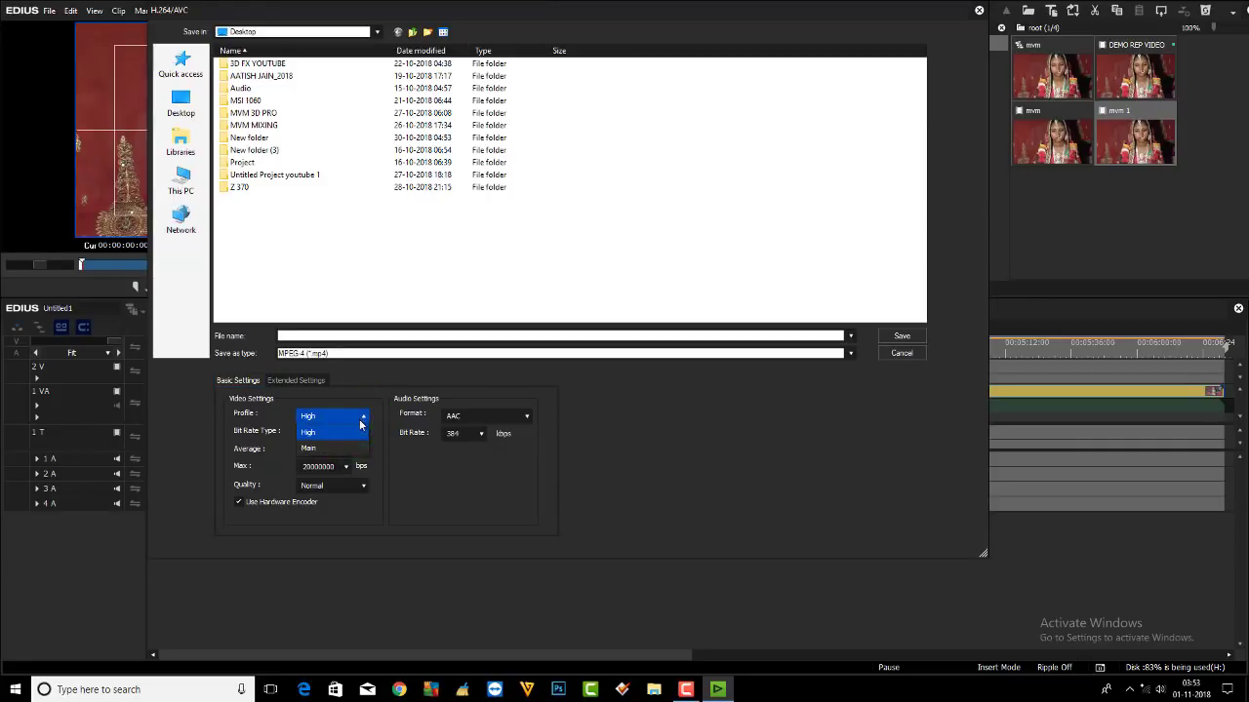
click(313, 519)
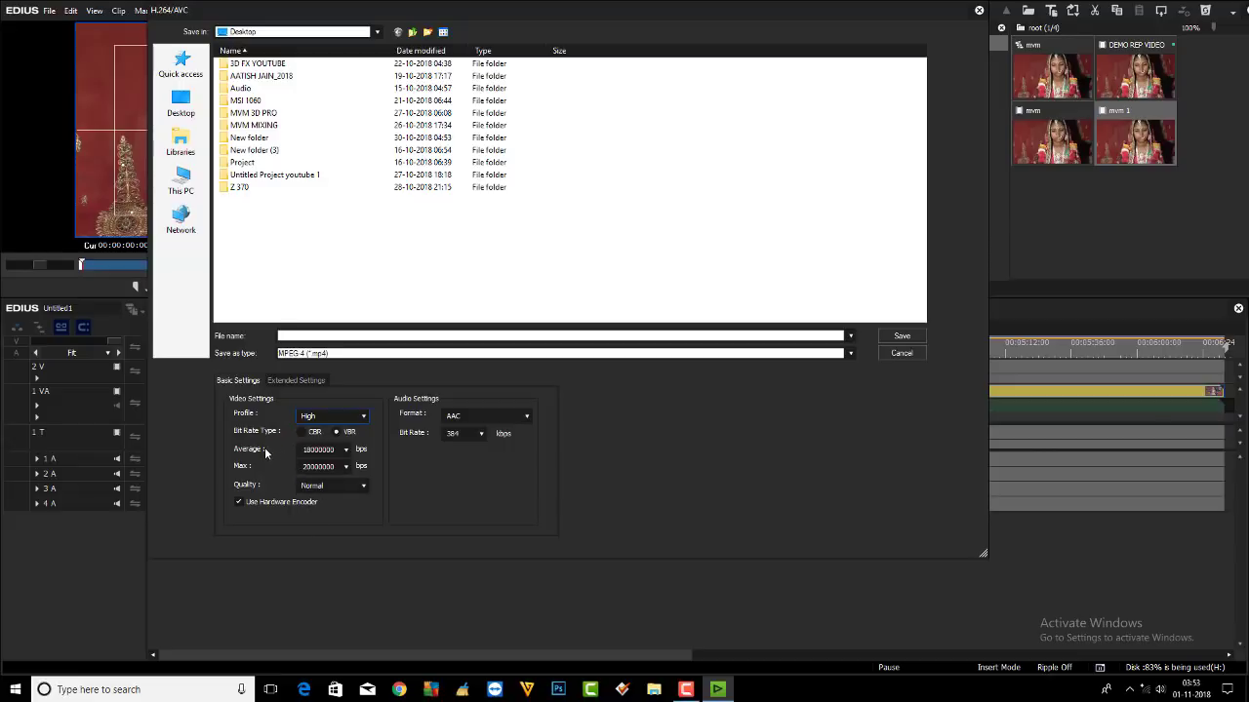
click(905, 353)
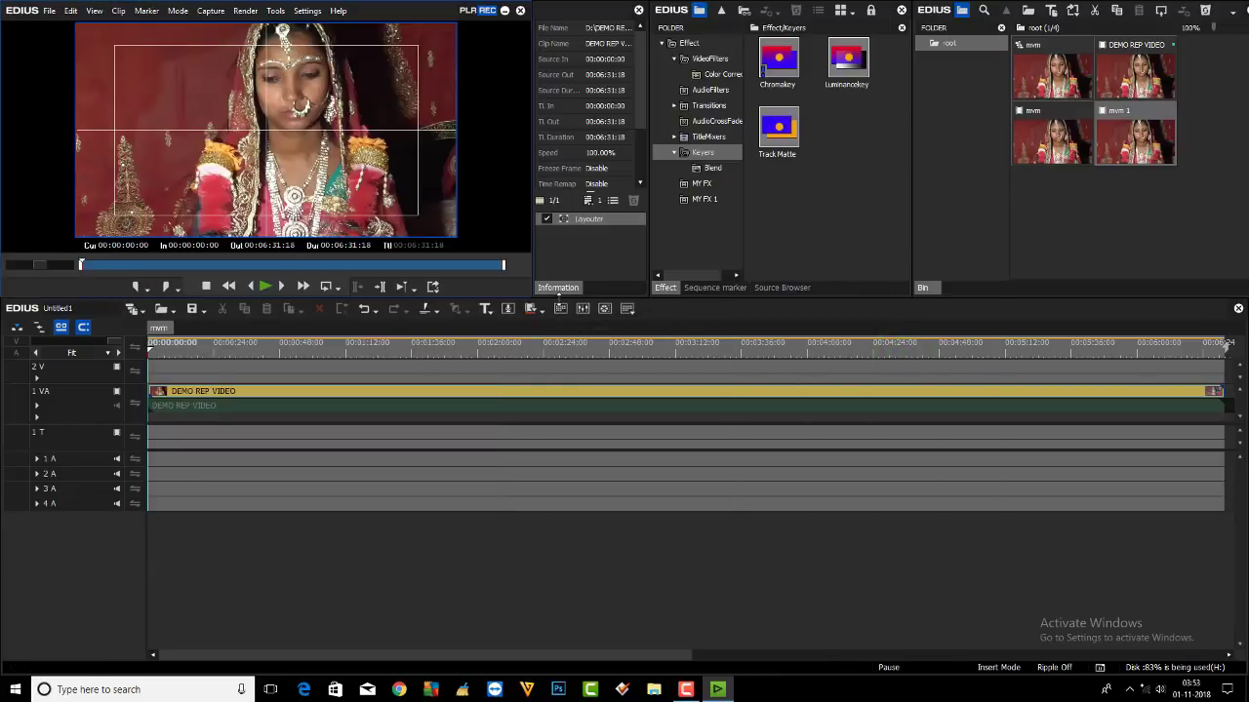
Step: Reopen Print to File and start a new preset based on the H.264/AVC exporter
click(560, 309)
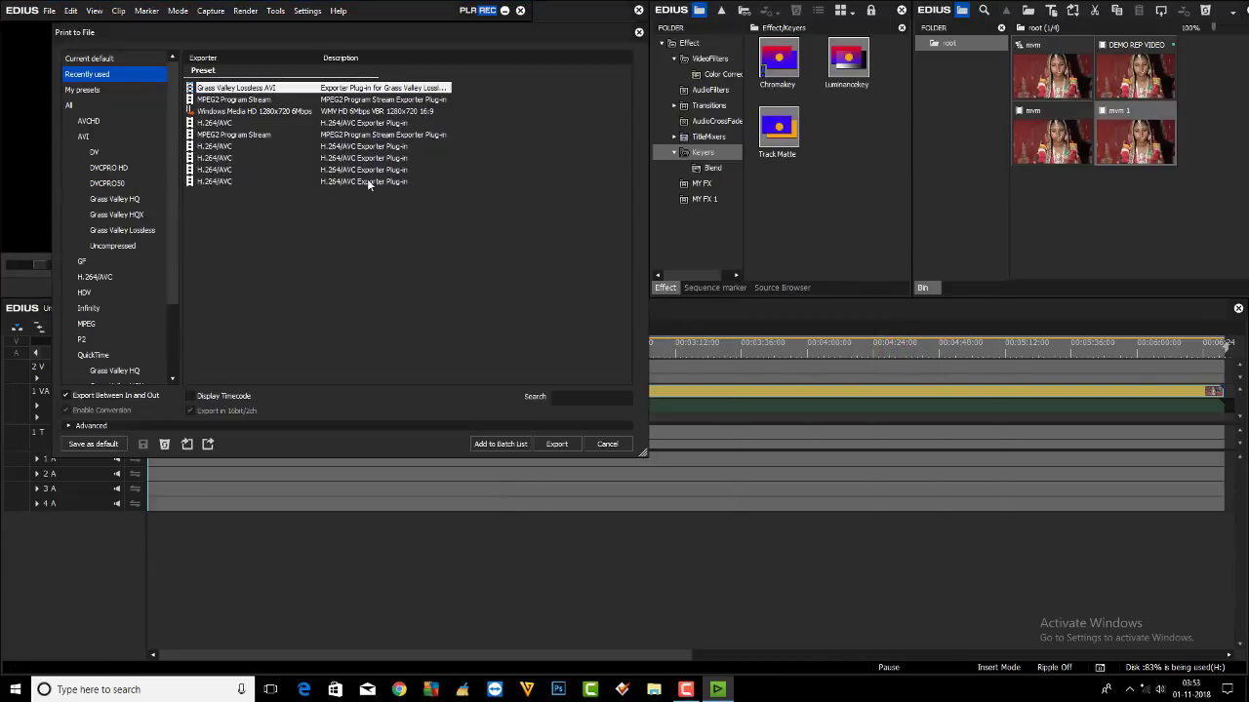
click(104, 277)
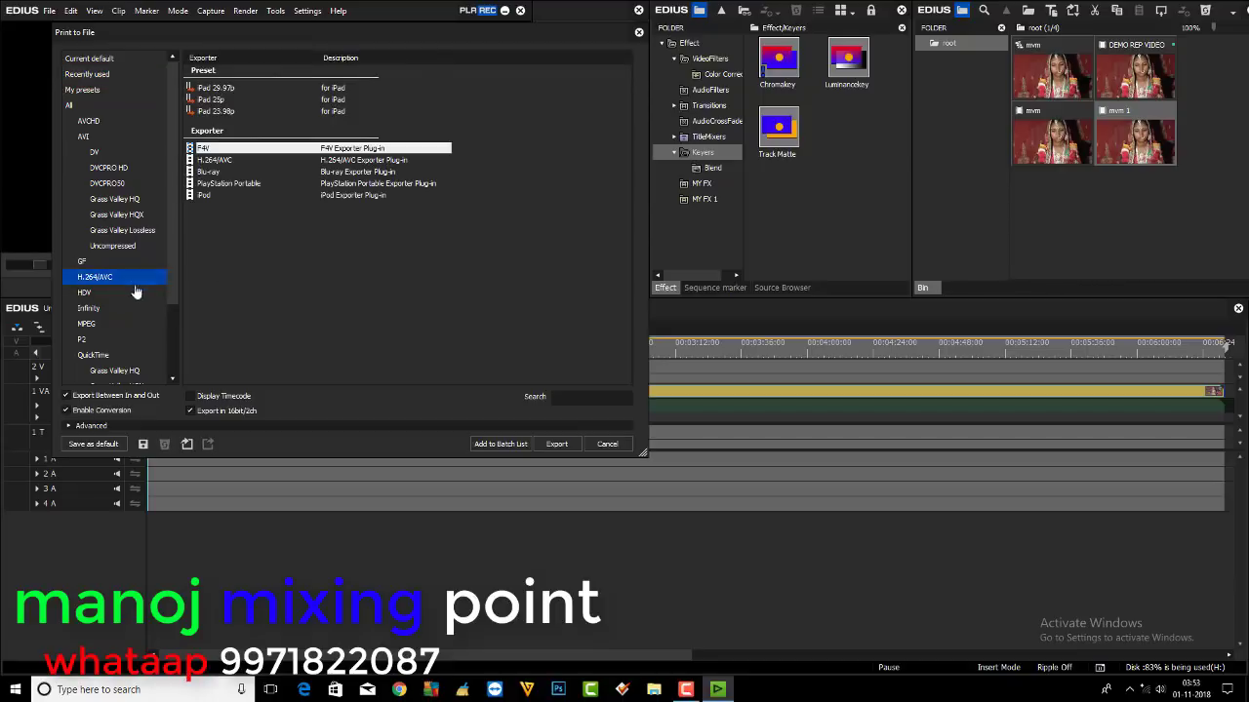
click(217, 161)
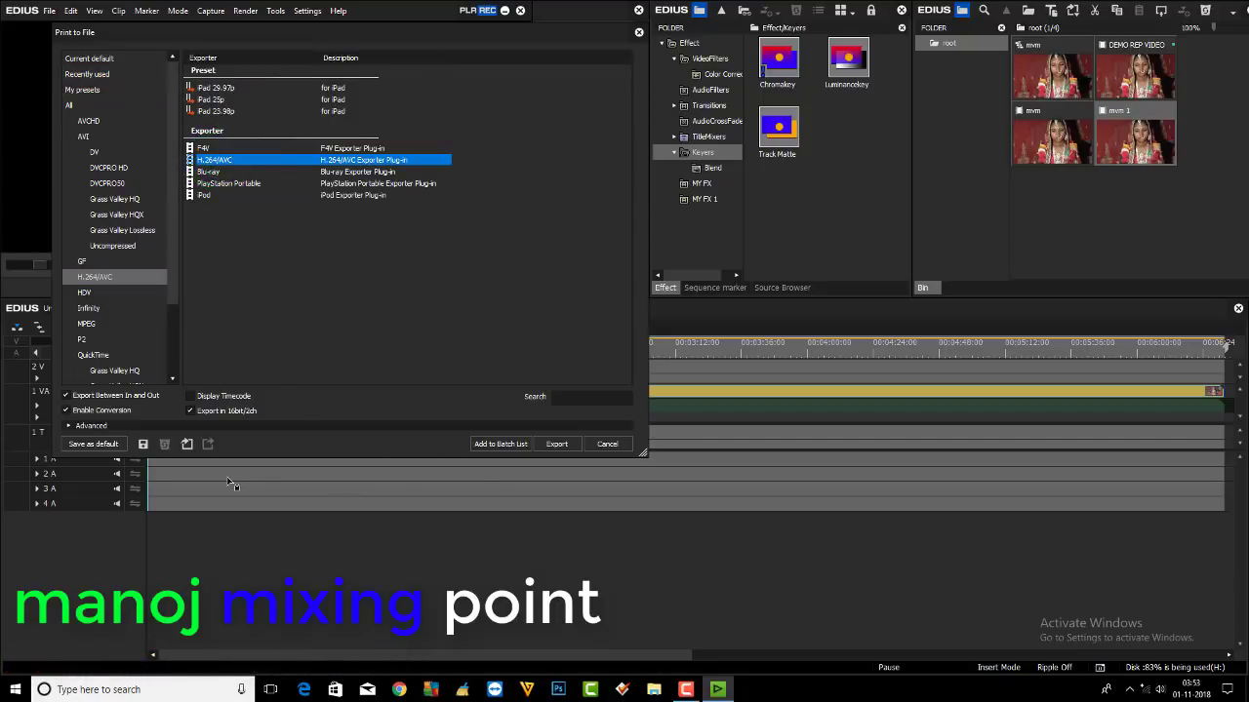
click(144, 444)
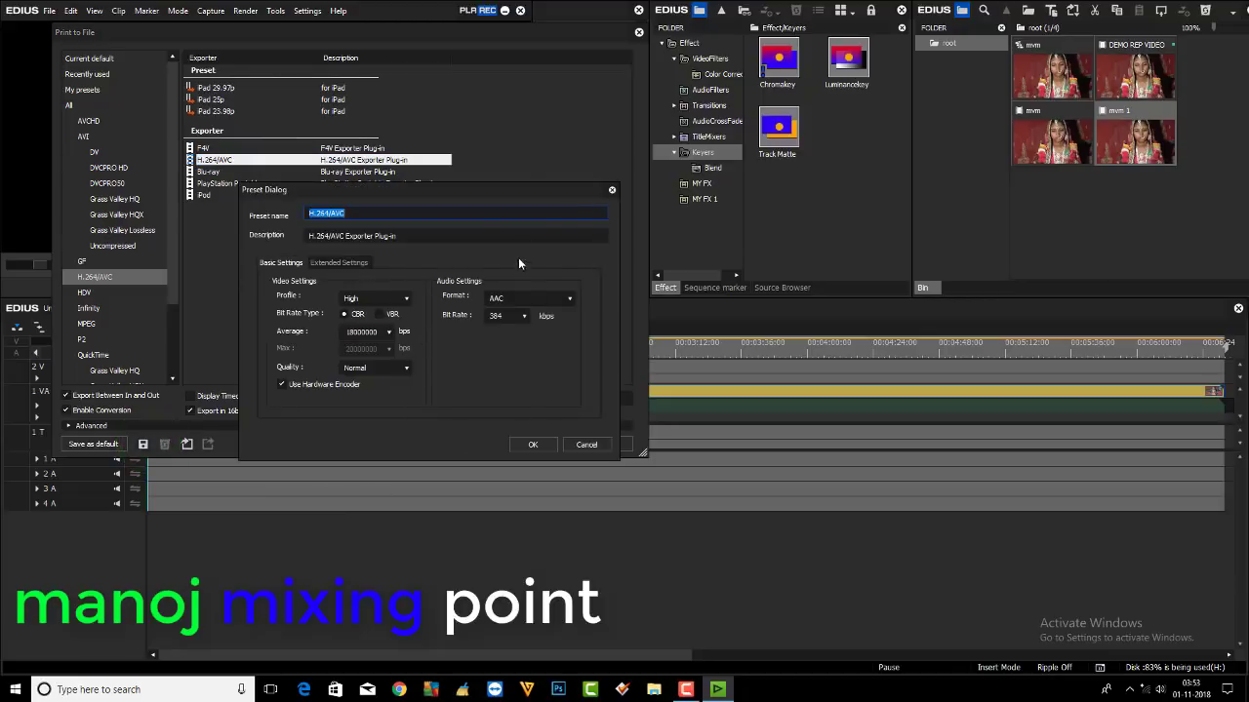
drag(496, 189, 445, 98)
click(354, 206)
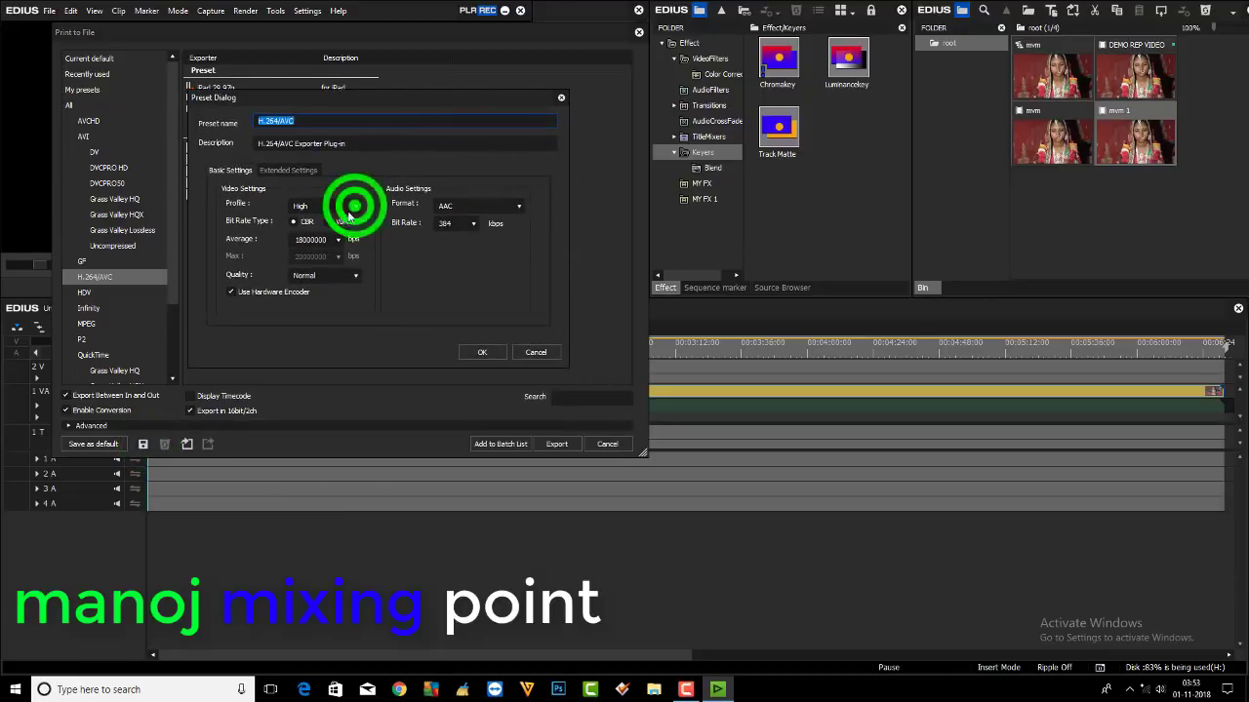
Step: Set the preset to VBR with a 9000000 bps average and 11000000 bps maximum, and save it as H.264/AVC MVM
click(334, 242)
click(338, 244)
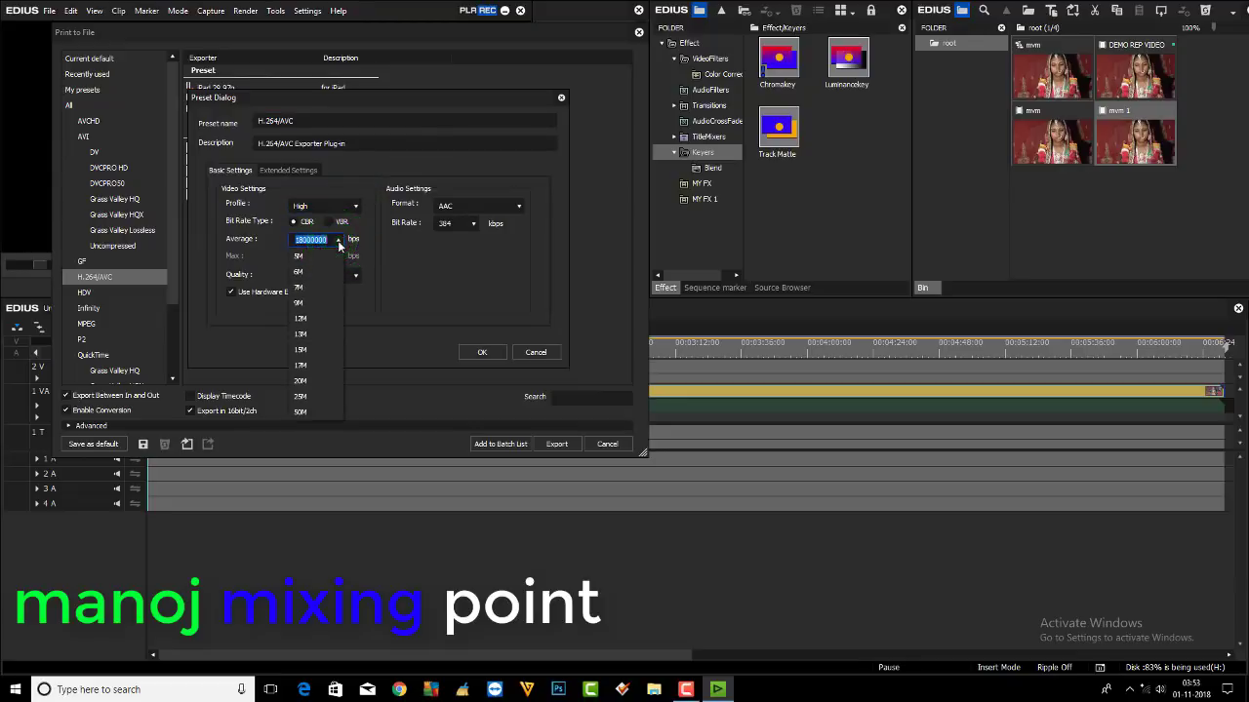
click(315, 305)
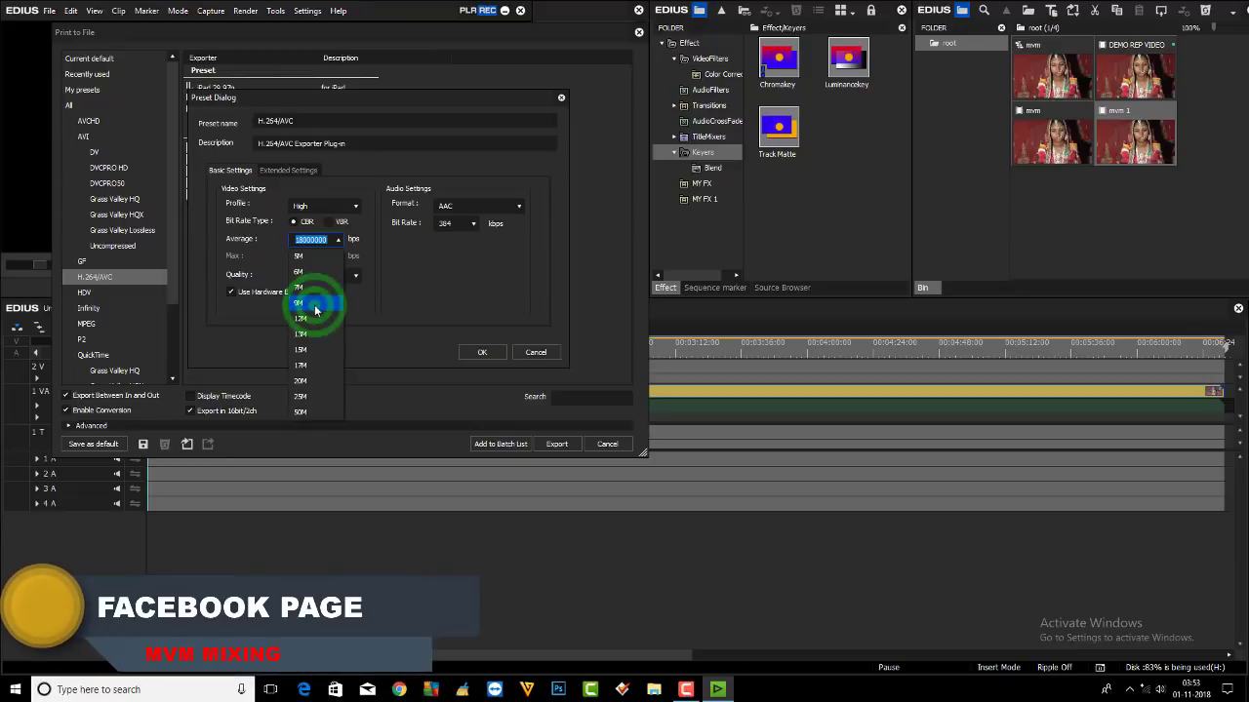
click(329, 221)
click(336, 255)
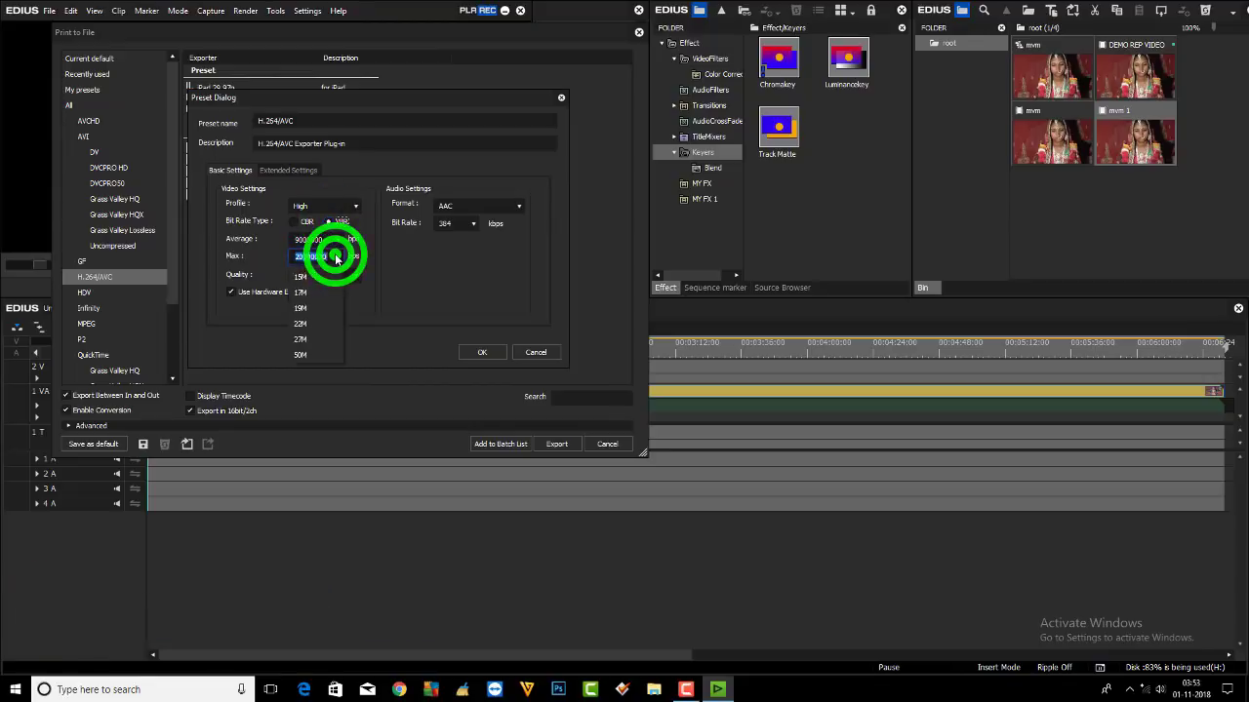
click(304, 323)
click(295, 120)
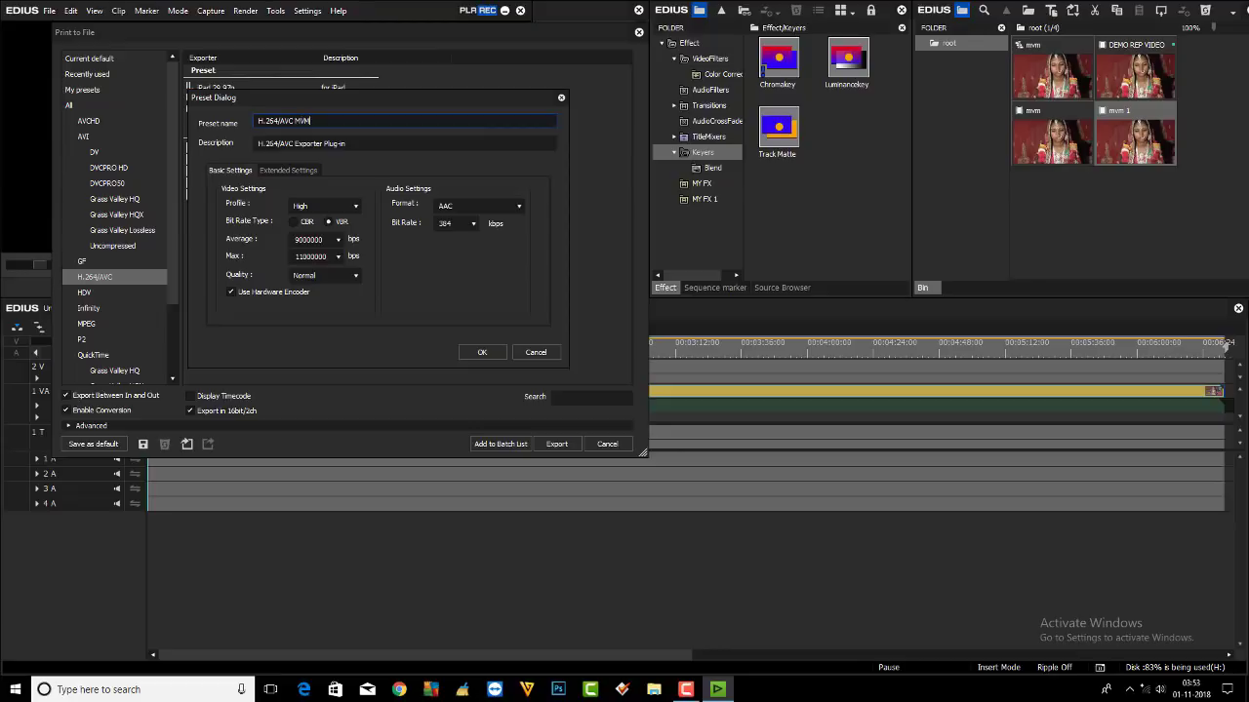
click(481, 352)
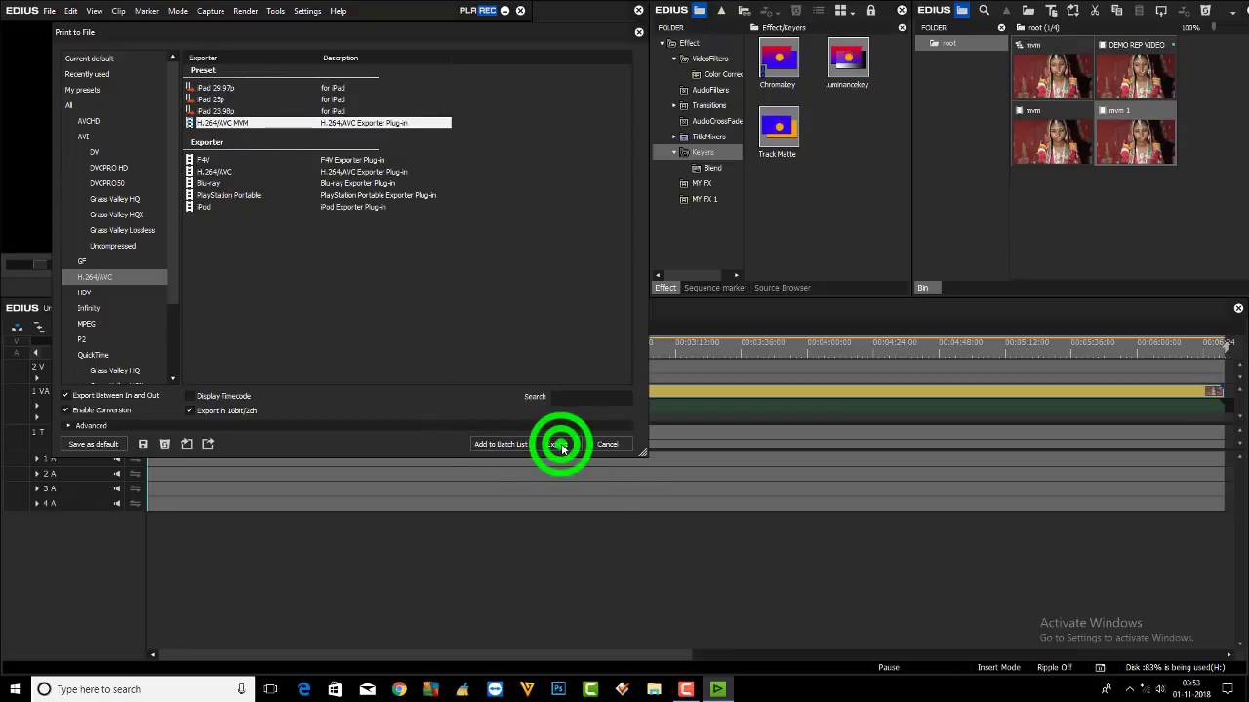
Step: Export with the H.264/AVC MVM preset to the Desktop as MVM 3 and stop the render partway
click(179, 95)
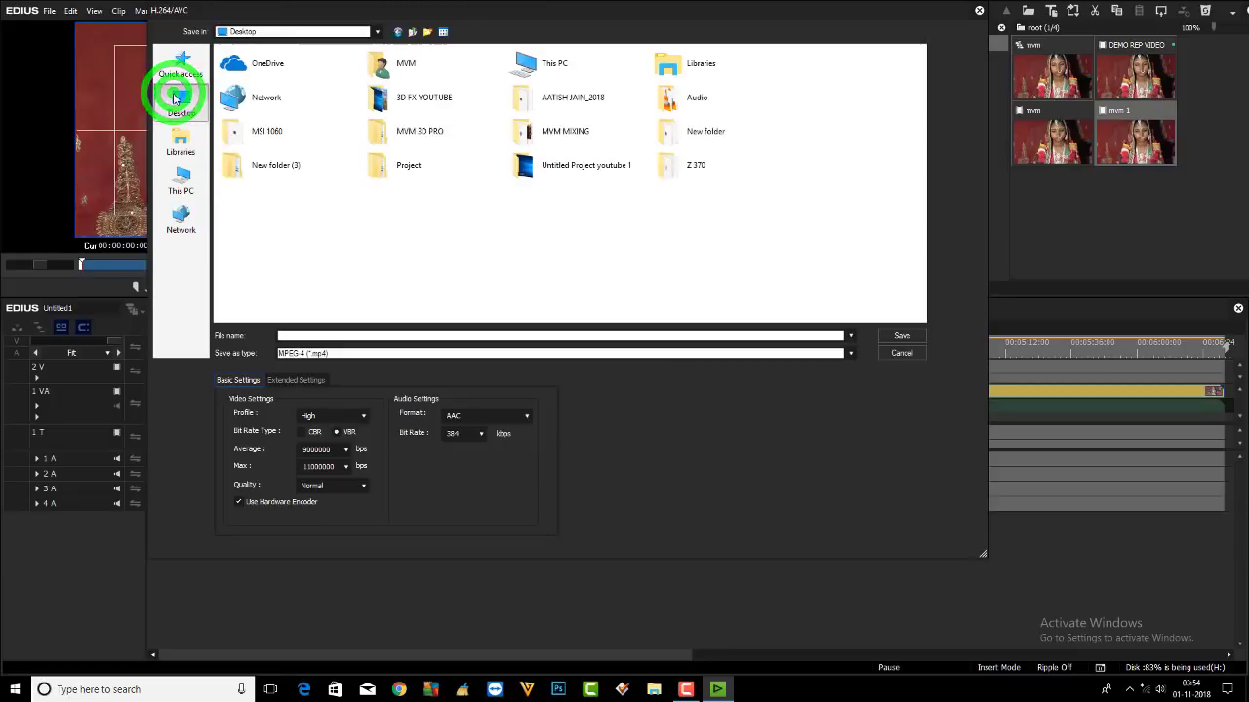
click(322, 336)
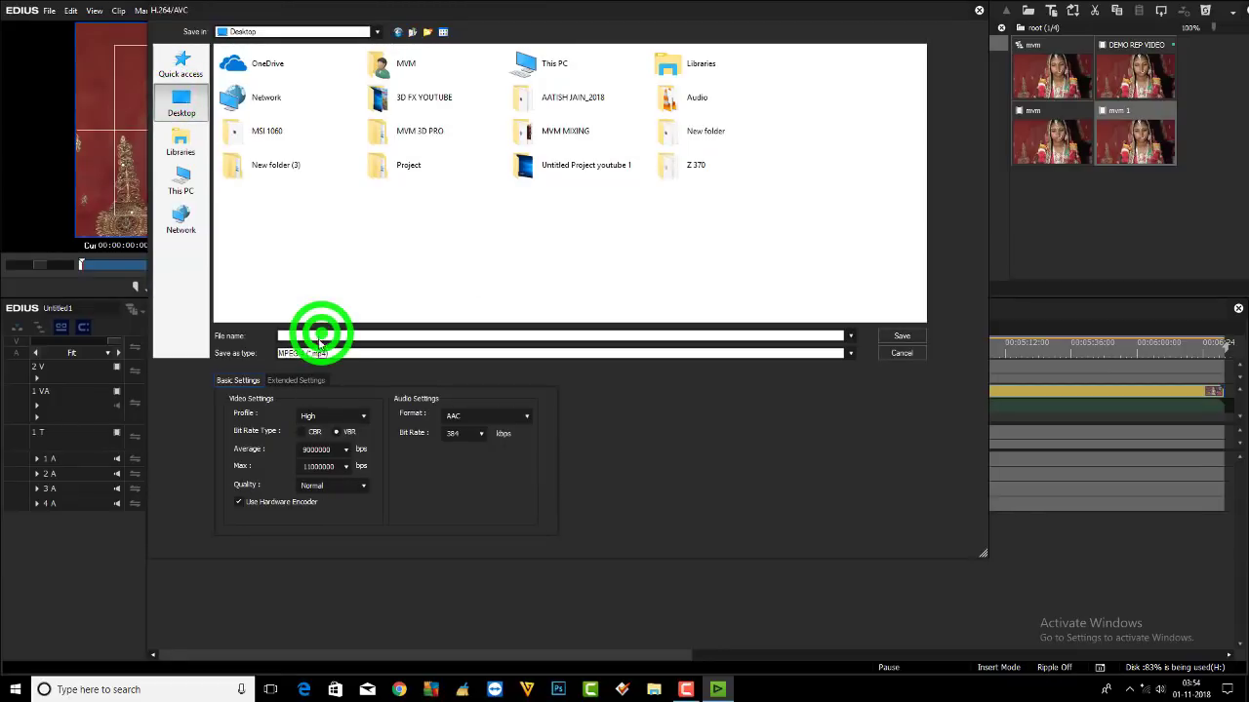
text(MVM )
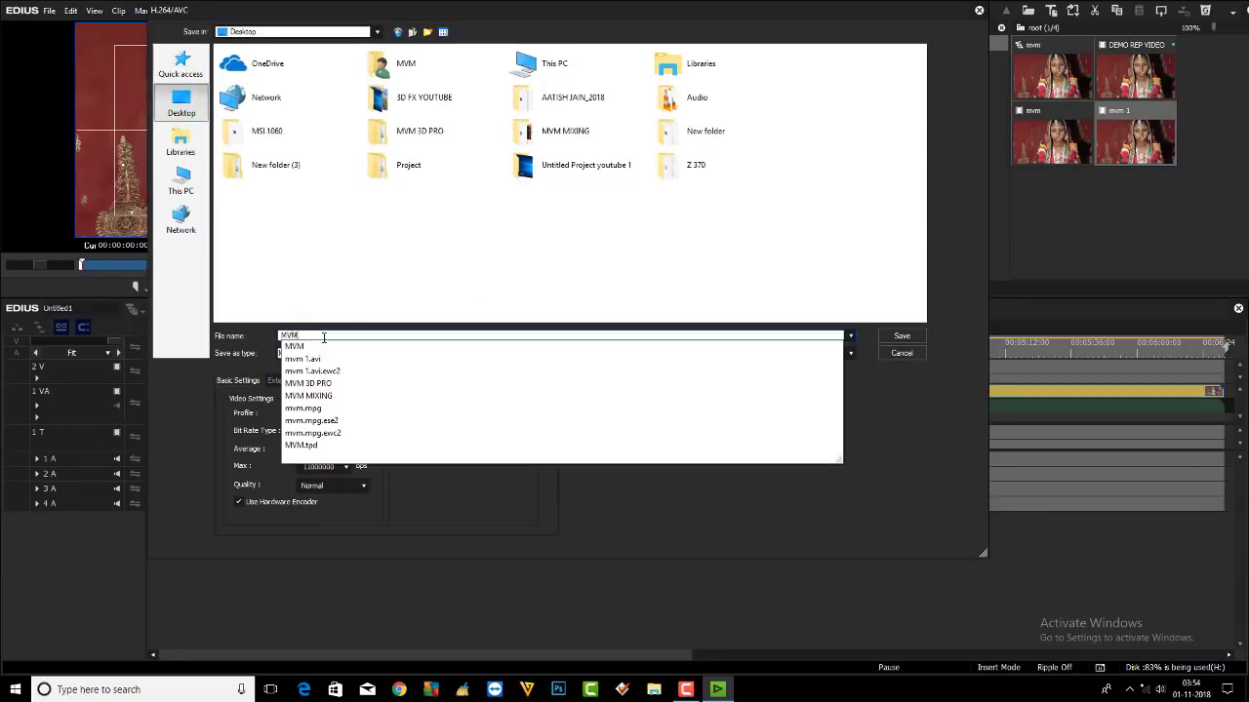
text(3)
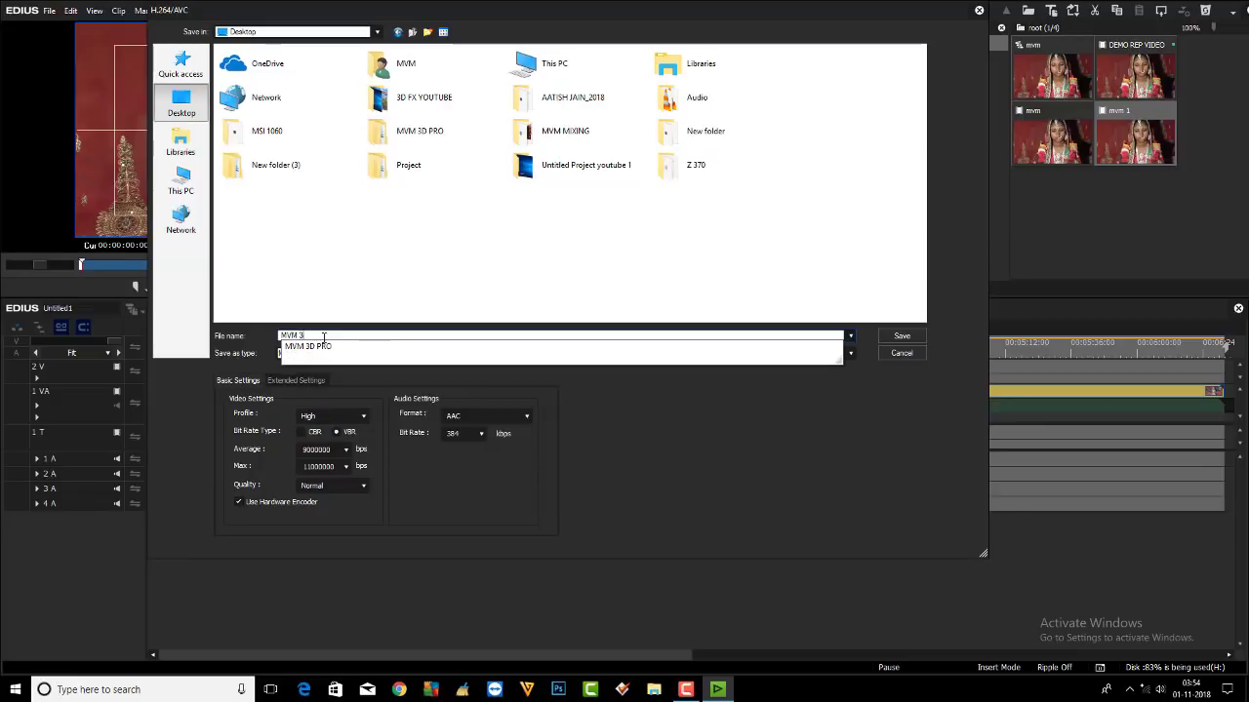
click(907, 337)
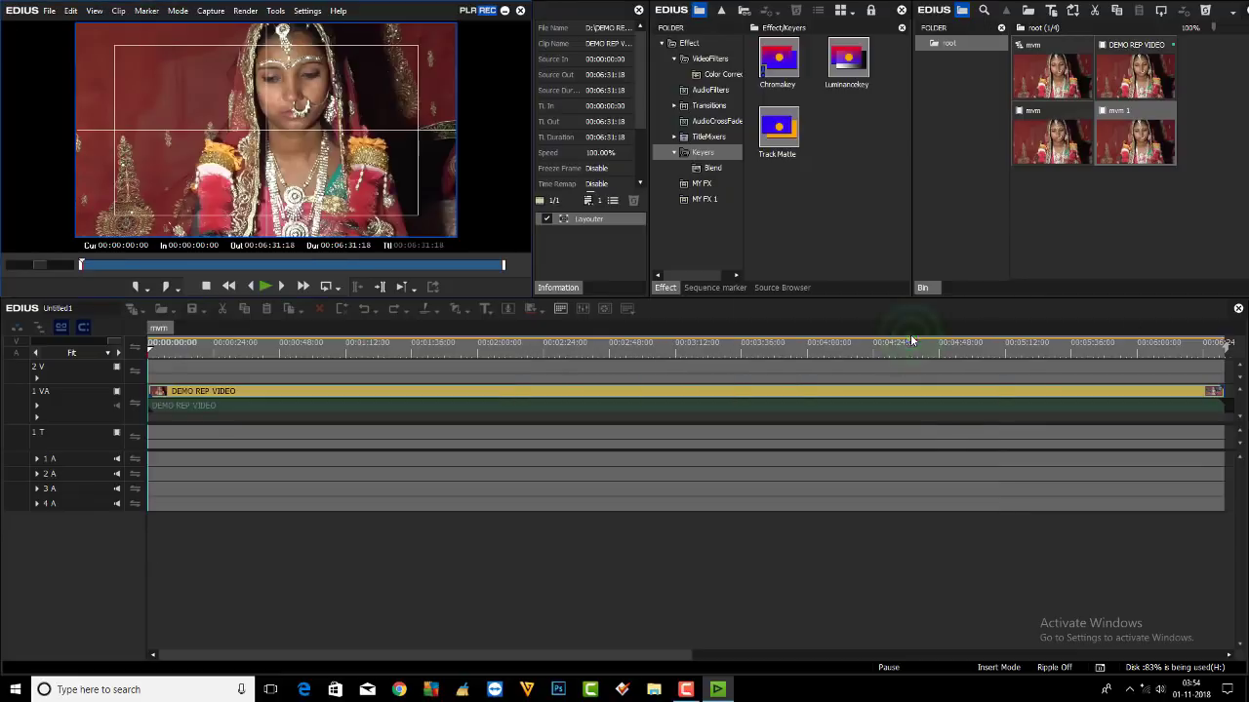
click(250, 109)
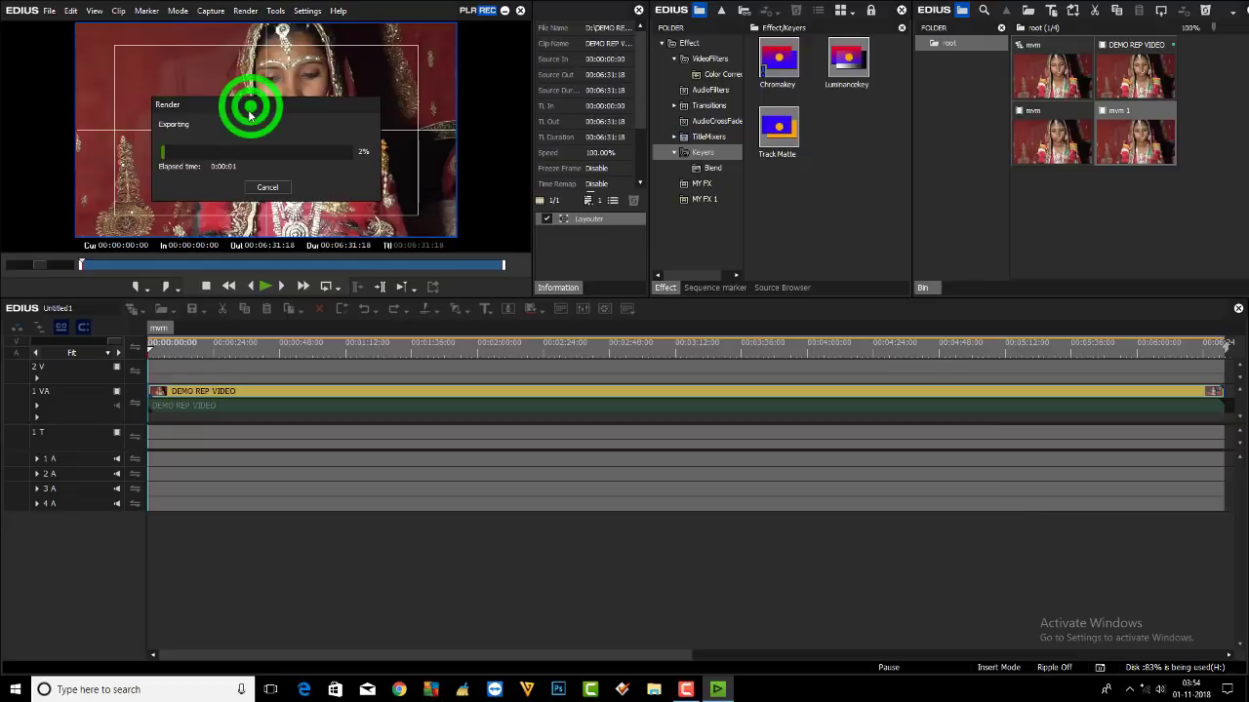
drag(249, 113, 307, 171)
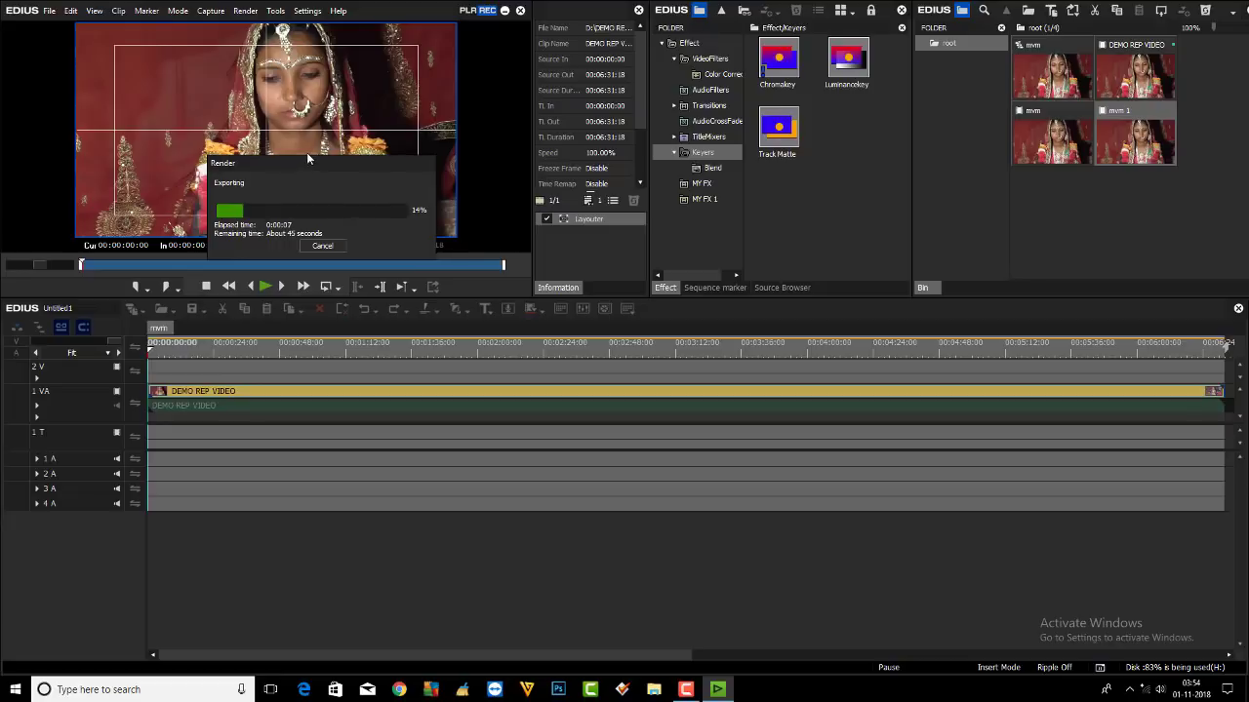
click(325, 247)
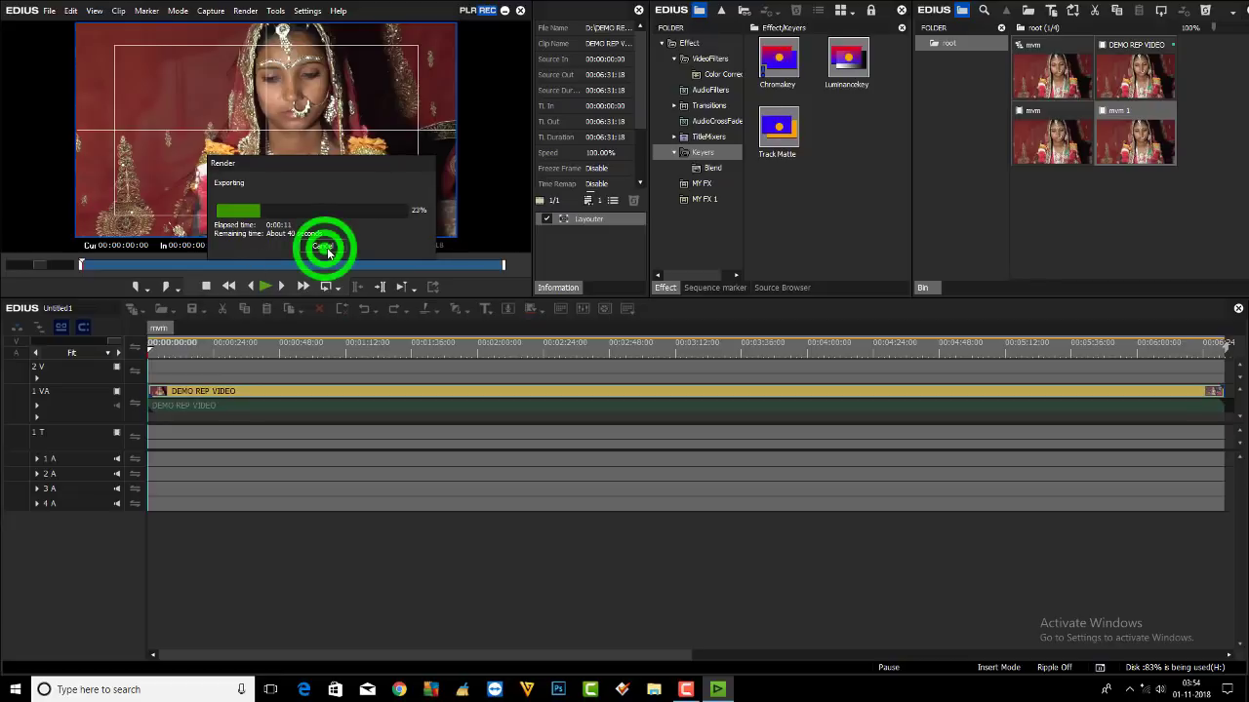
Step: Select the three exported clips mvm, mvm 1 and MVM 3 in the bin
click(1212, 146)
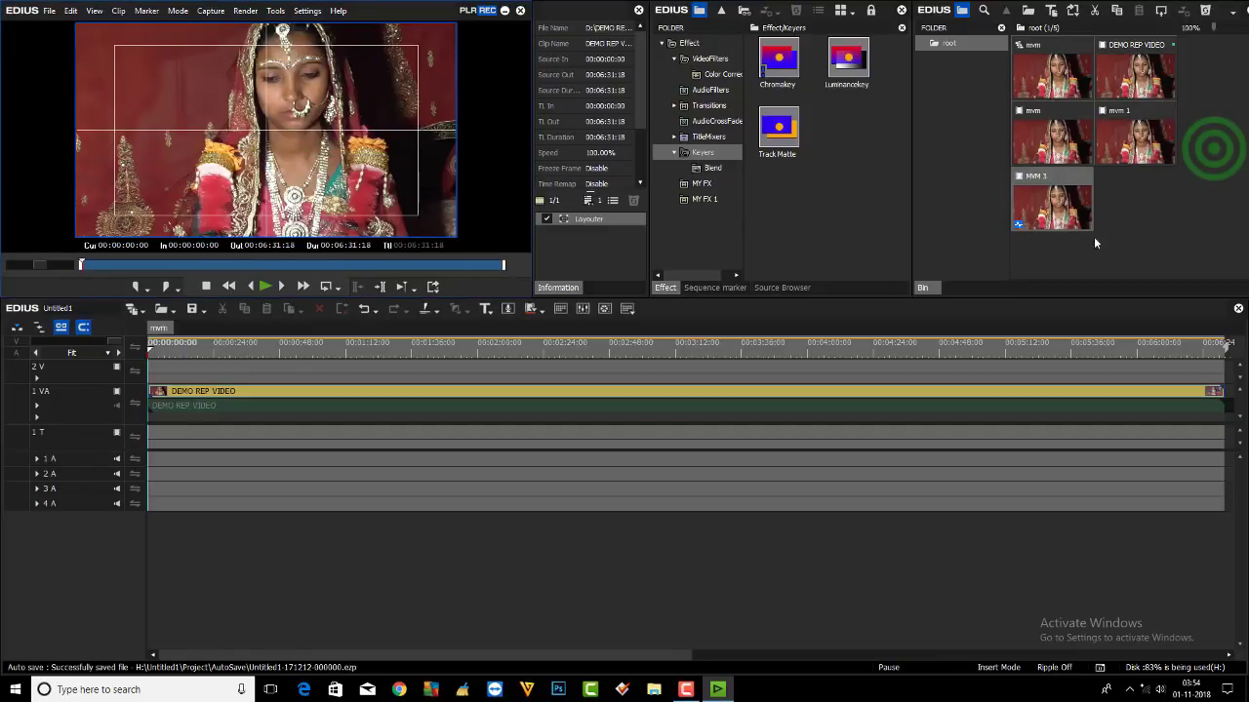
drag(1202, 166, 1038, 221)
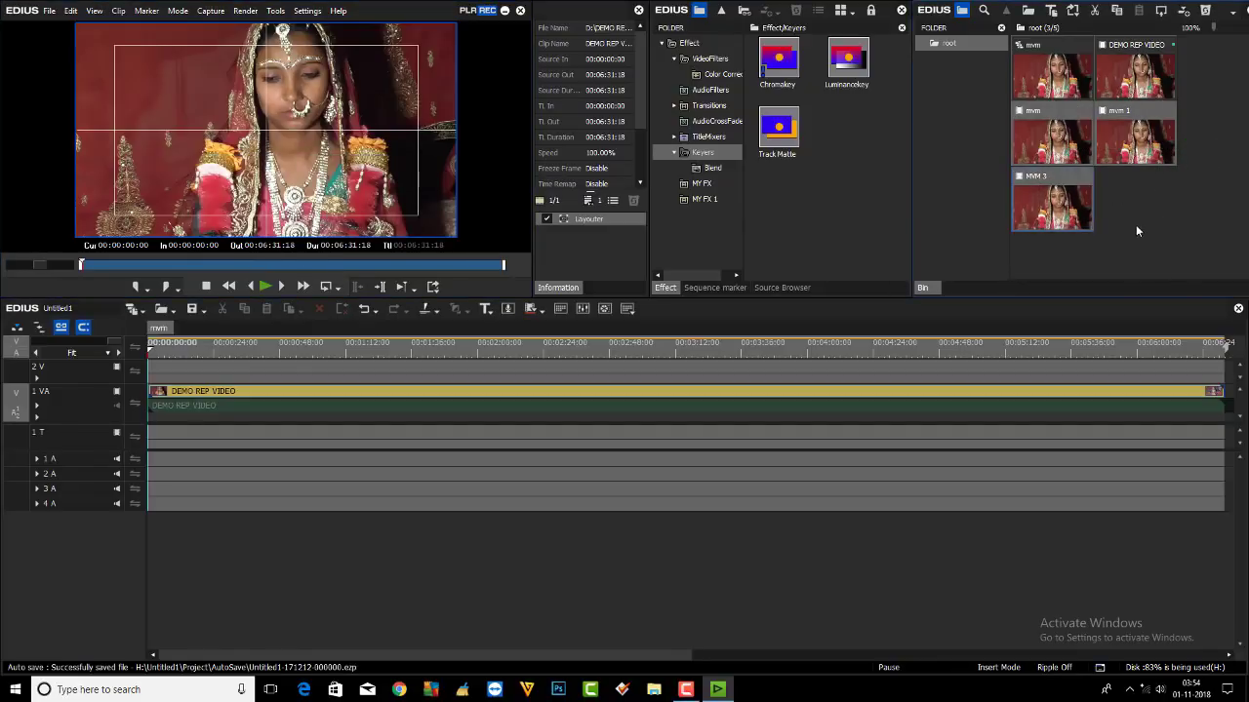
click(108, 345)
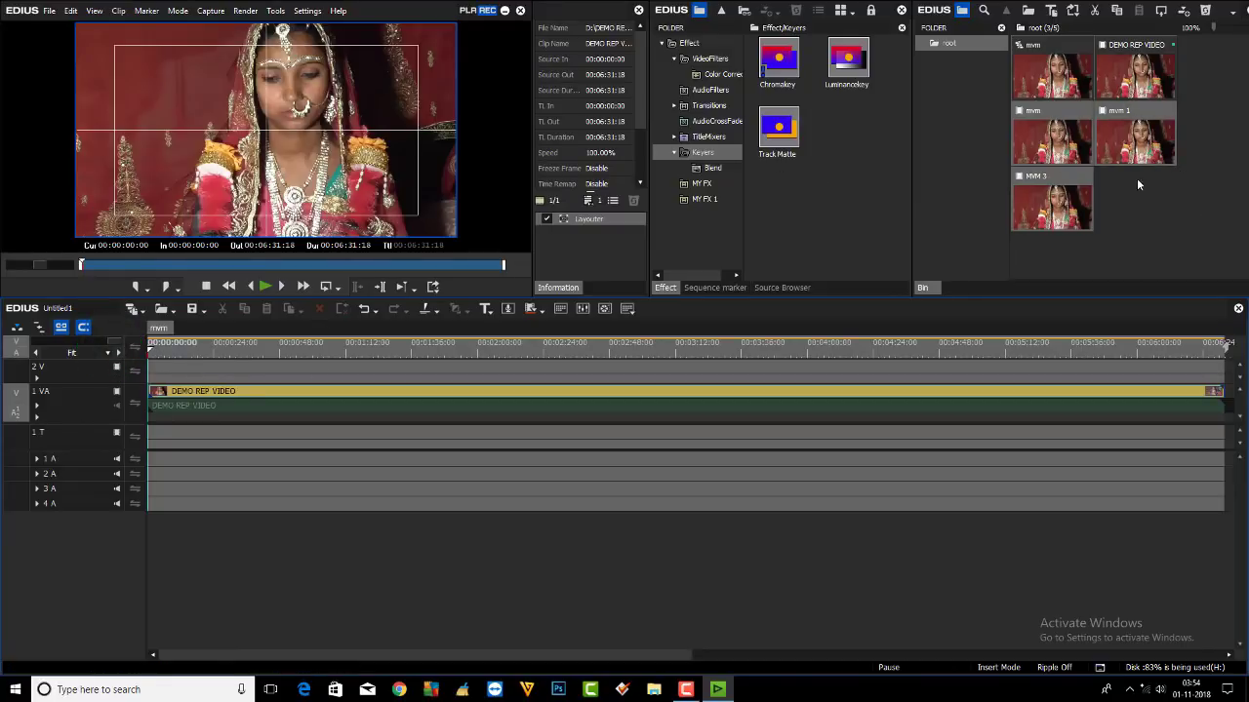
Step: Open the System Settings and examine which GPU is assigned to Primary Color Correction under the effects settings
click(310, 14)
click(312, 28)
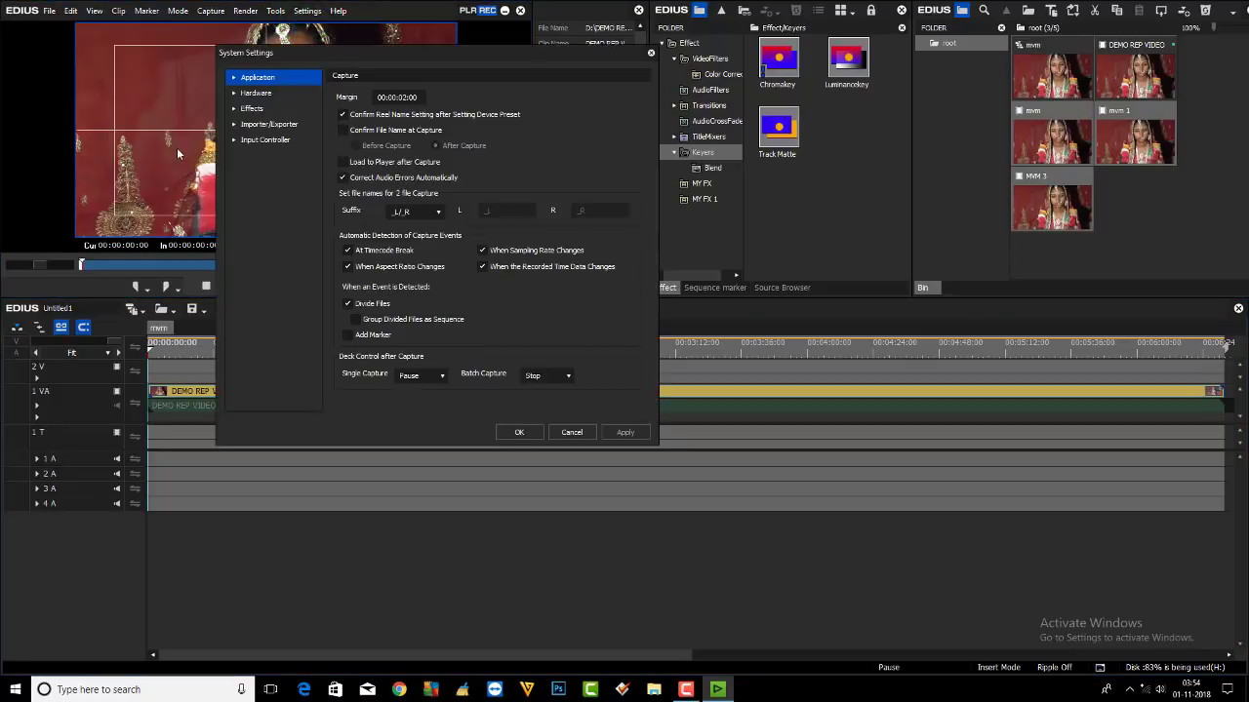
click(235, 127)
click(234, 109)
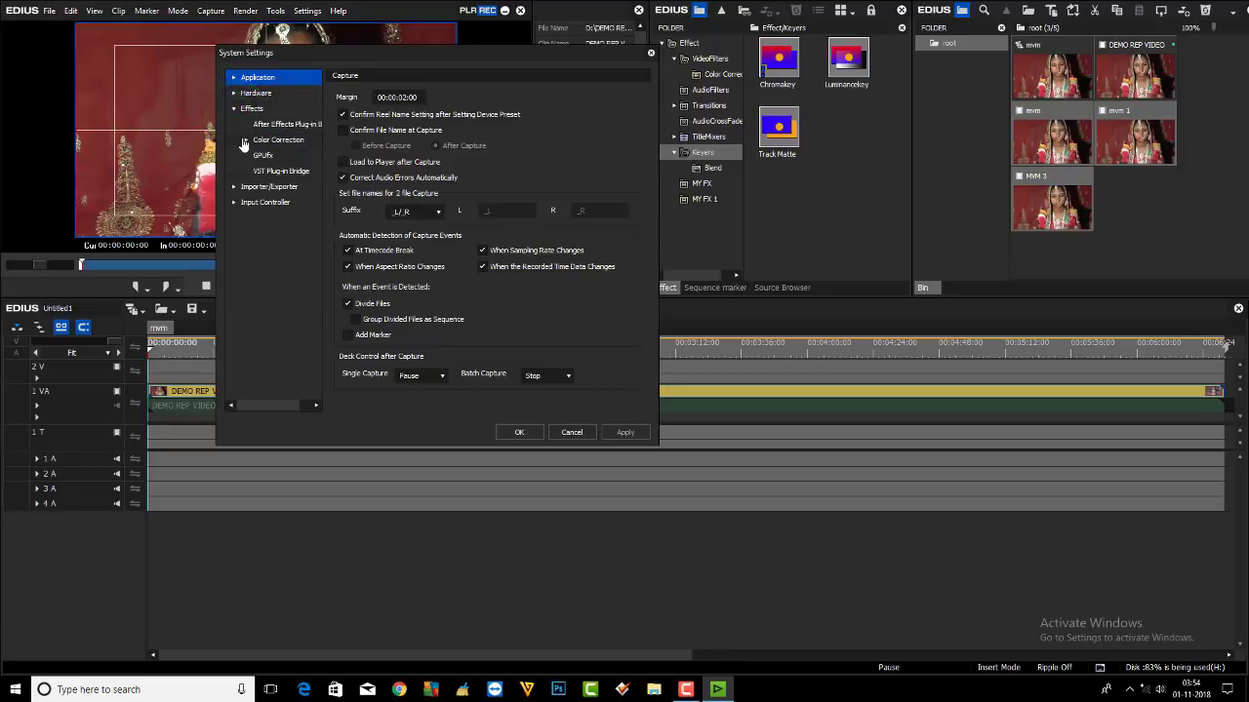
click(244, 143)
click(279, 156)
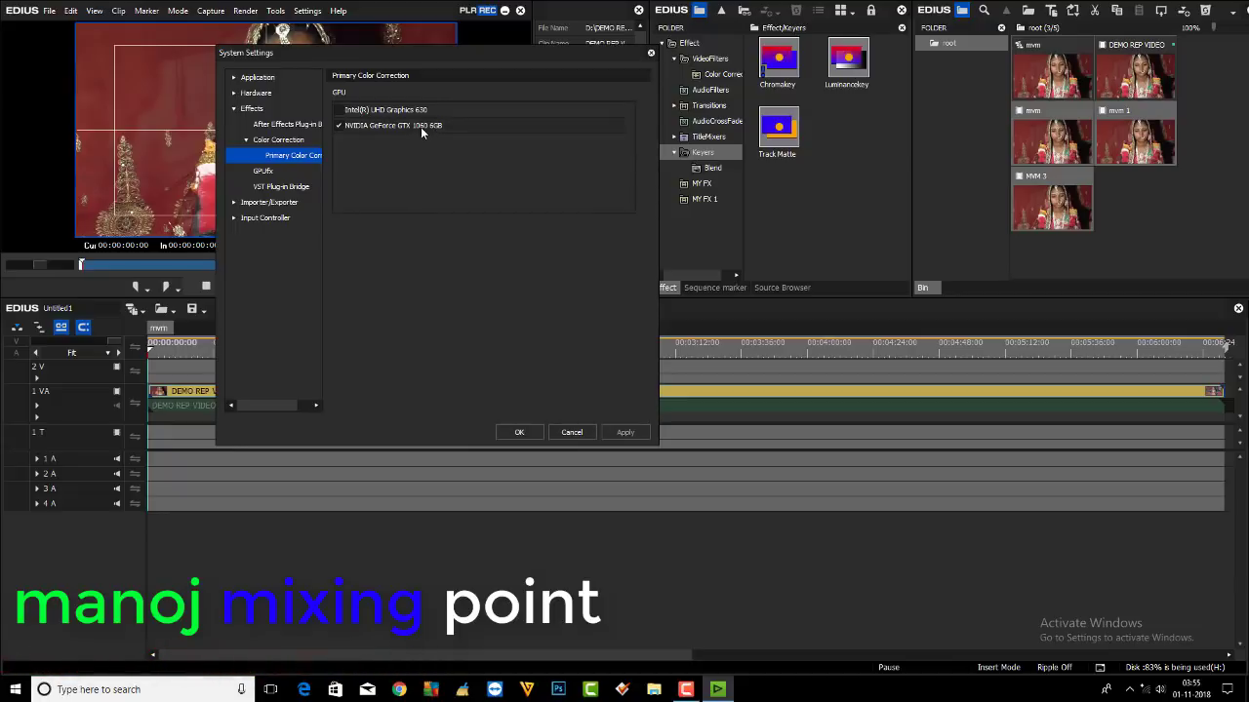
Step: Open Task Manager and examine the GPUs listed in its performance view alongside the Primary Color Correction GPU settings
click(344, 115)
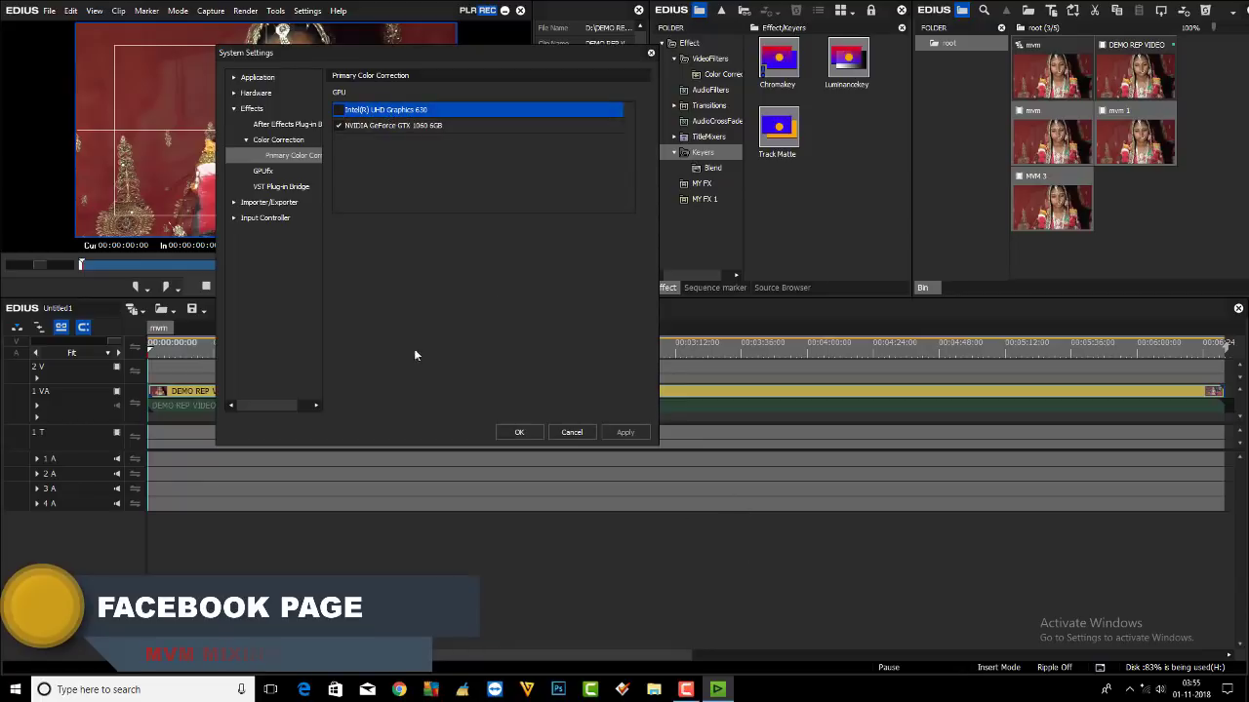
right_click(799, 685)
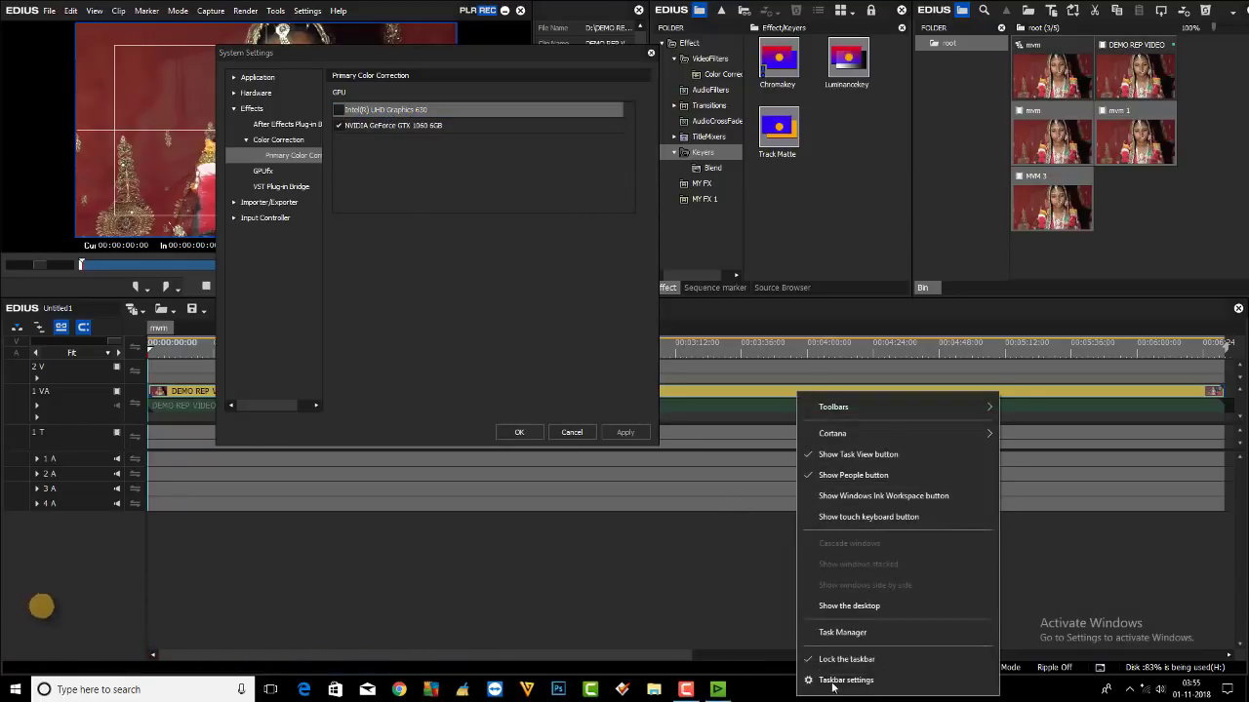
click(855, 635)
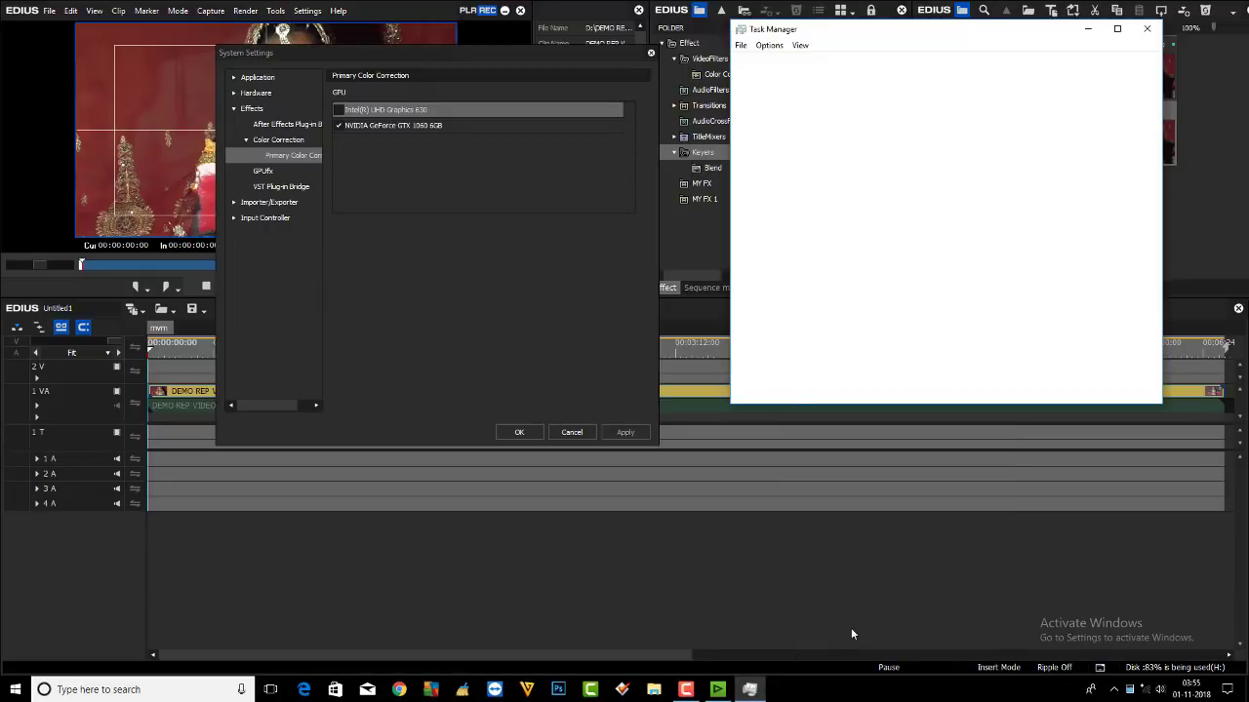
click(802, 62)
click(903, 286)
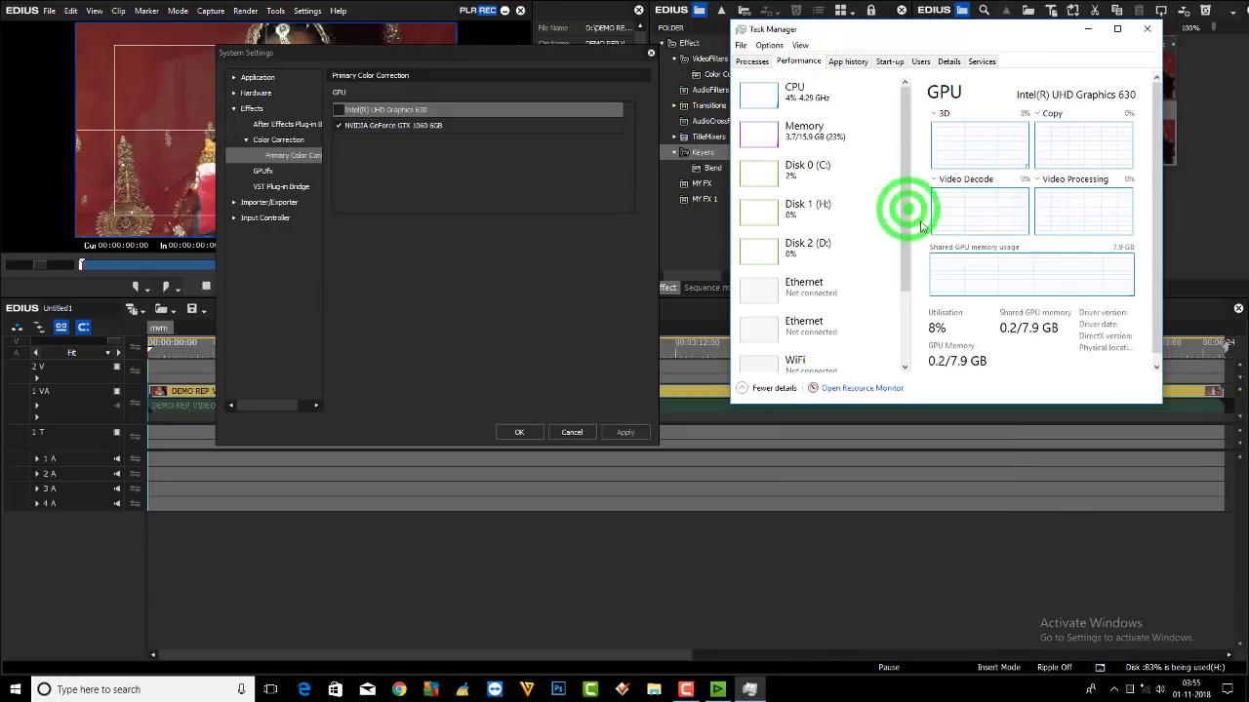
scroll(909, 273, down, 1)
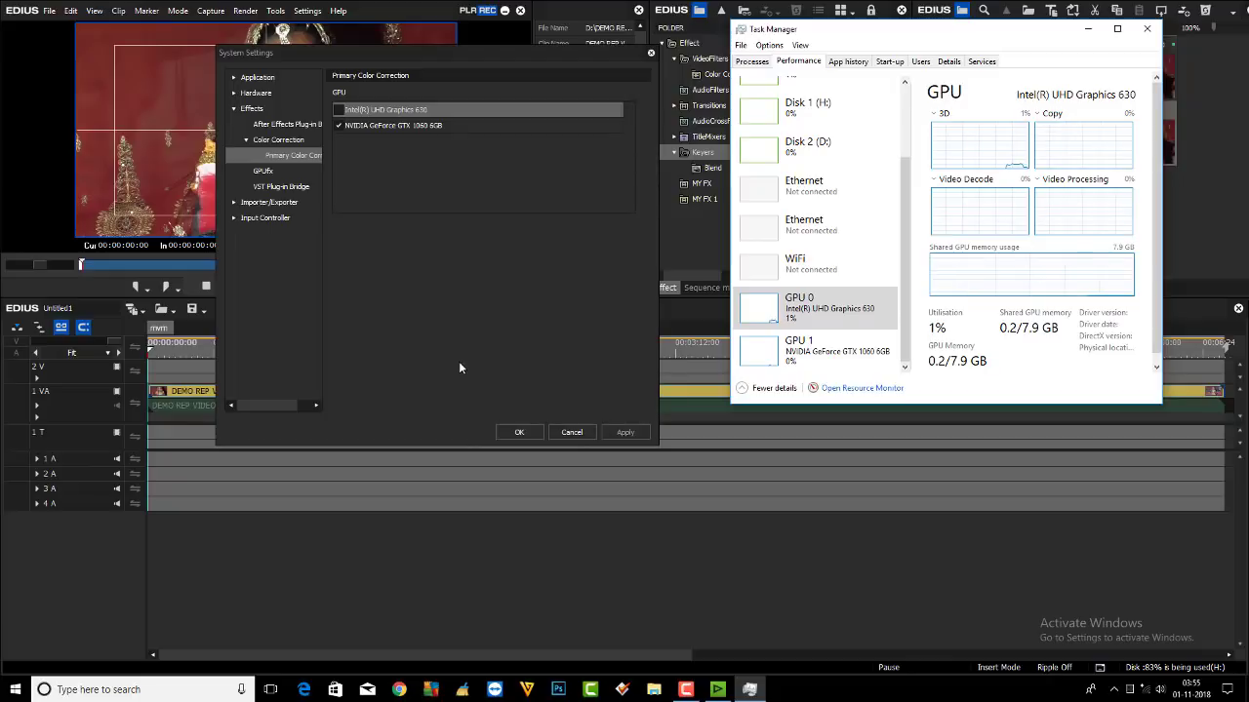
Step: Close the System Settings, check the GPU activity in Task Manager and return to the EDIUS timeline
click(579, 433)
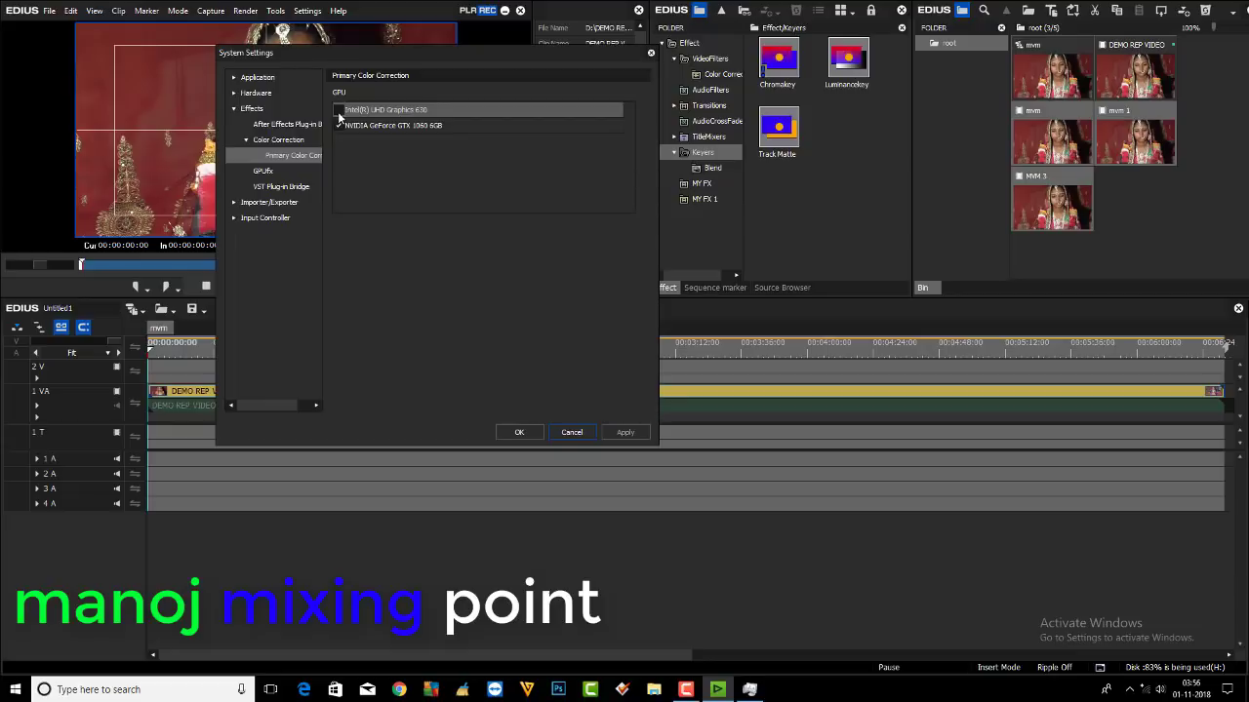
click(519, 432)
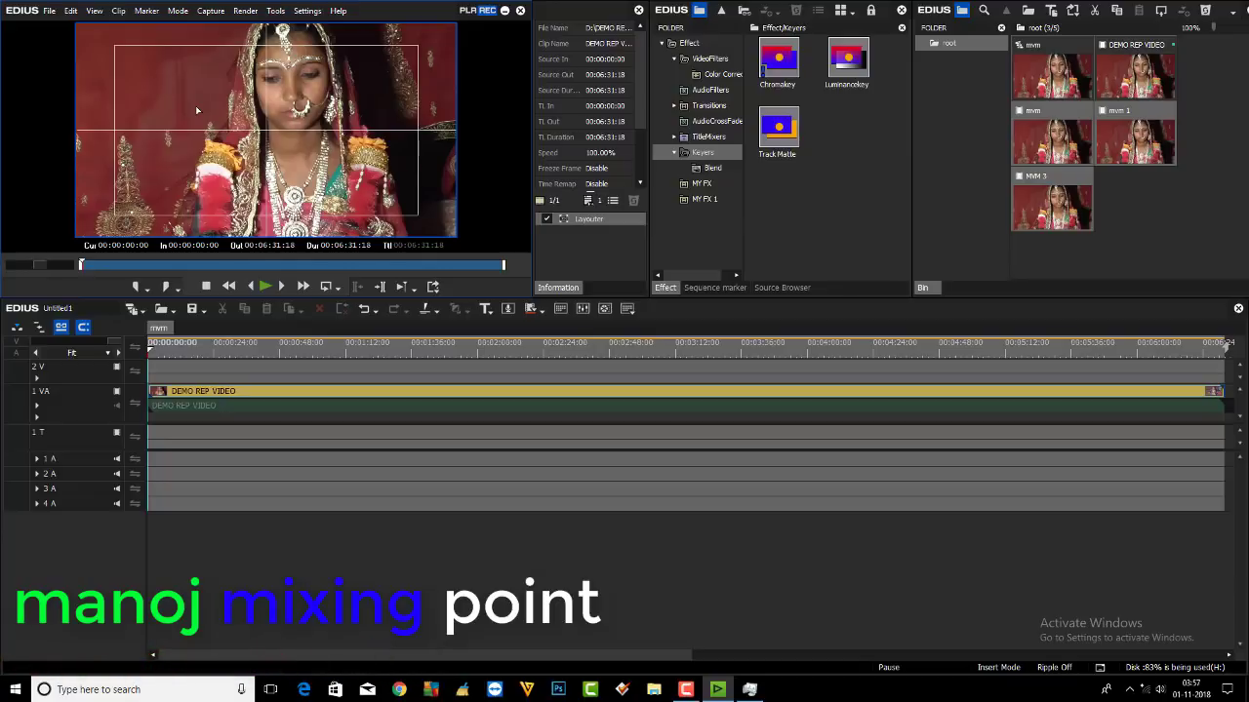
click(749, 689)
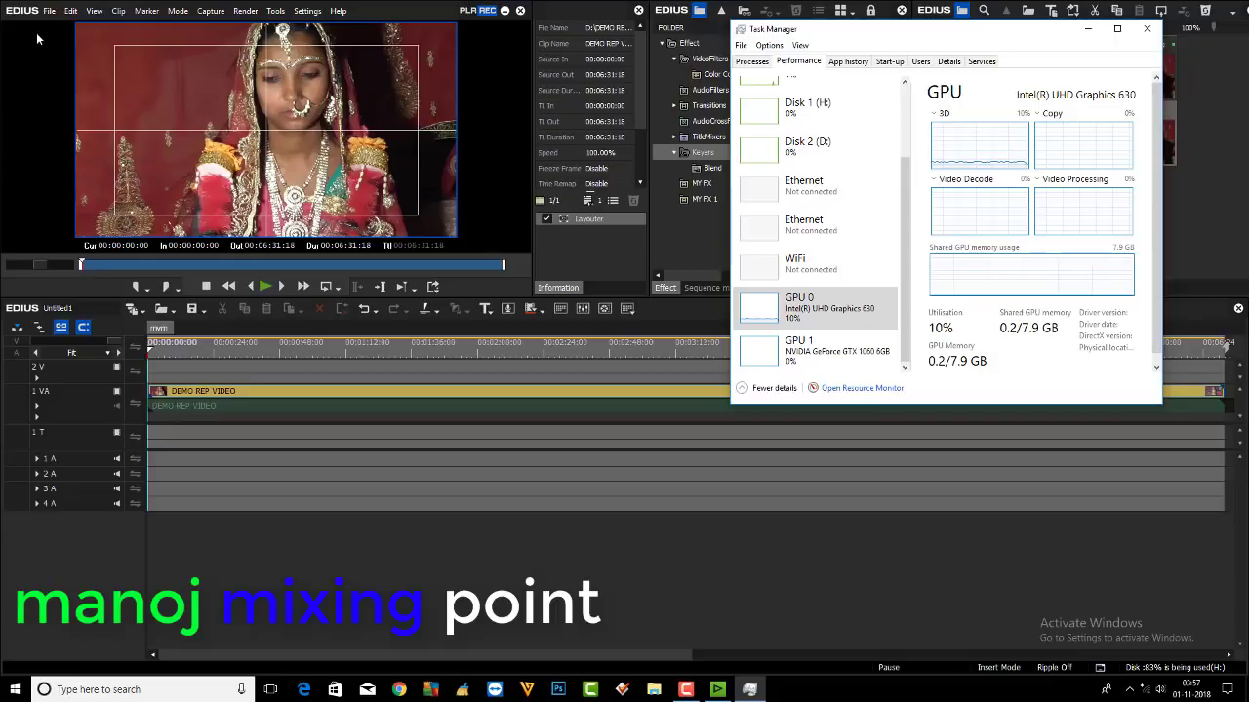
click(356, 161)
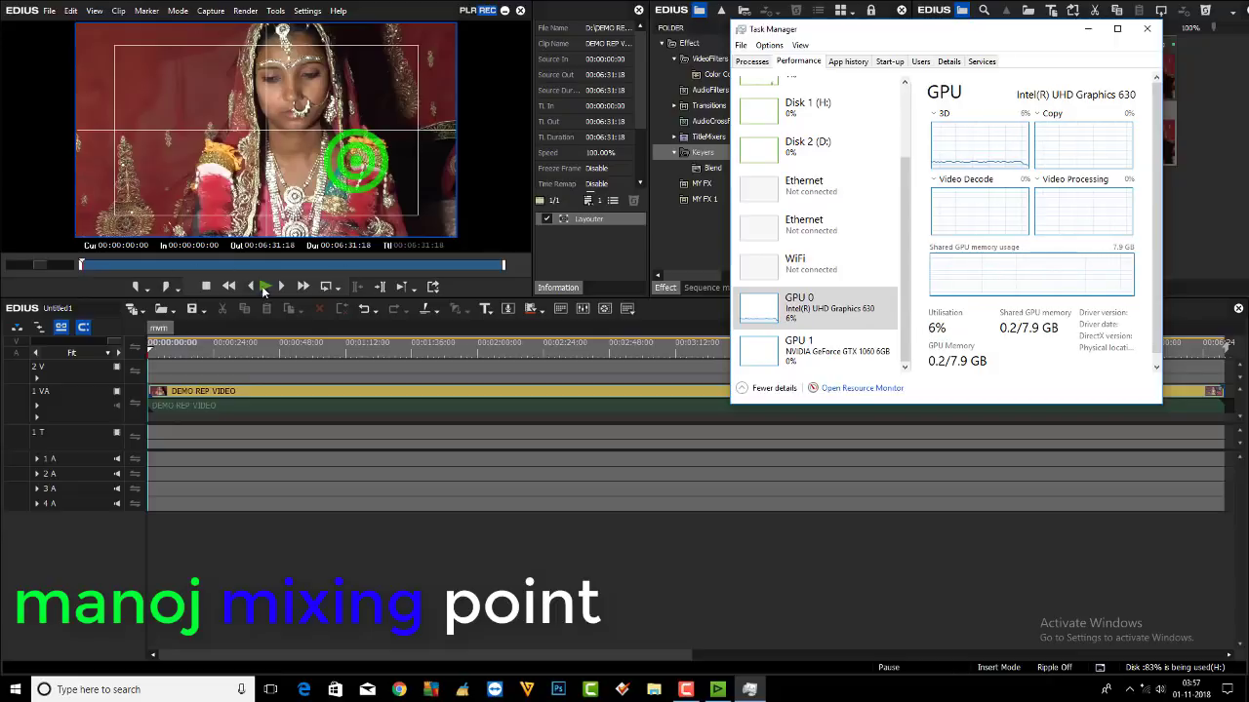
click(261, 286)
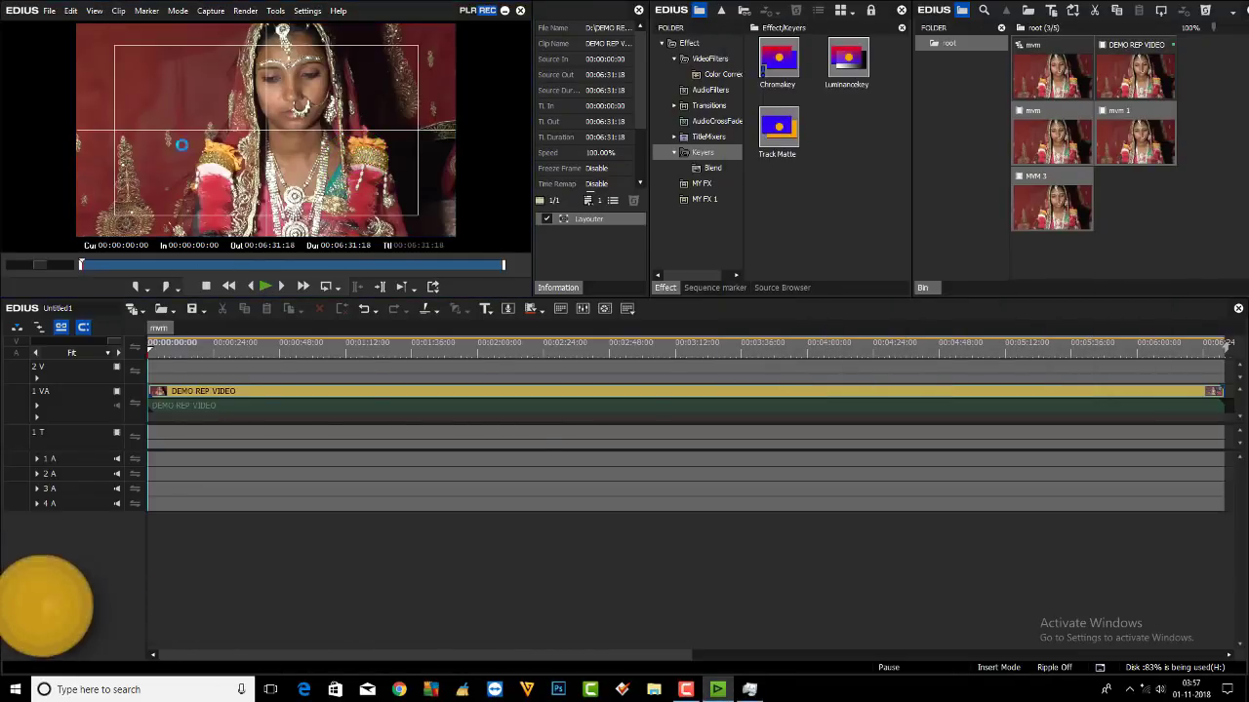
Step: Export the sequence with the H.264/AVC MVM preset to the Desktop as MVM 4, using the hardware encoder
key(F11)
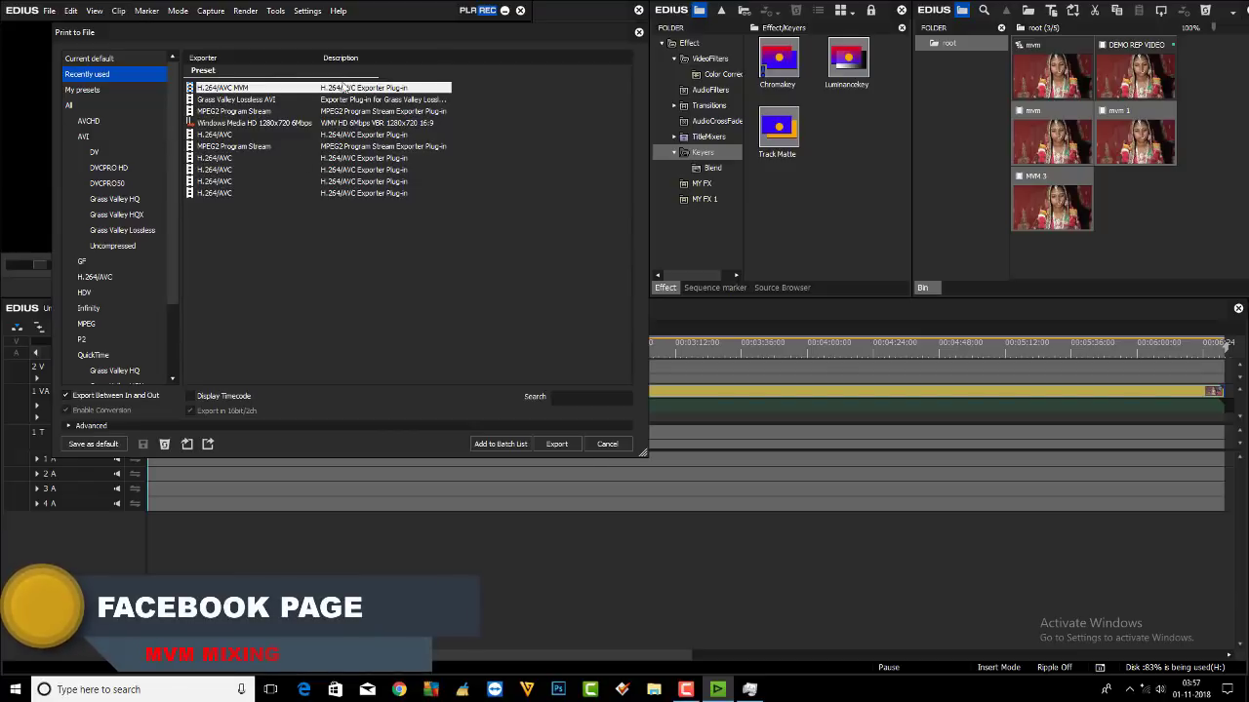
click(560, 444)
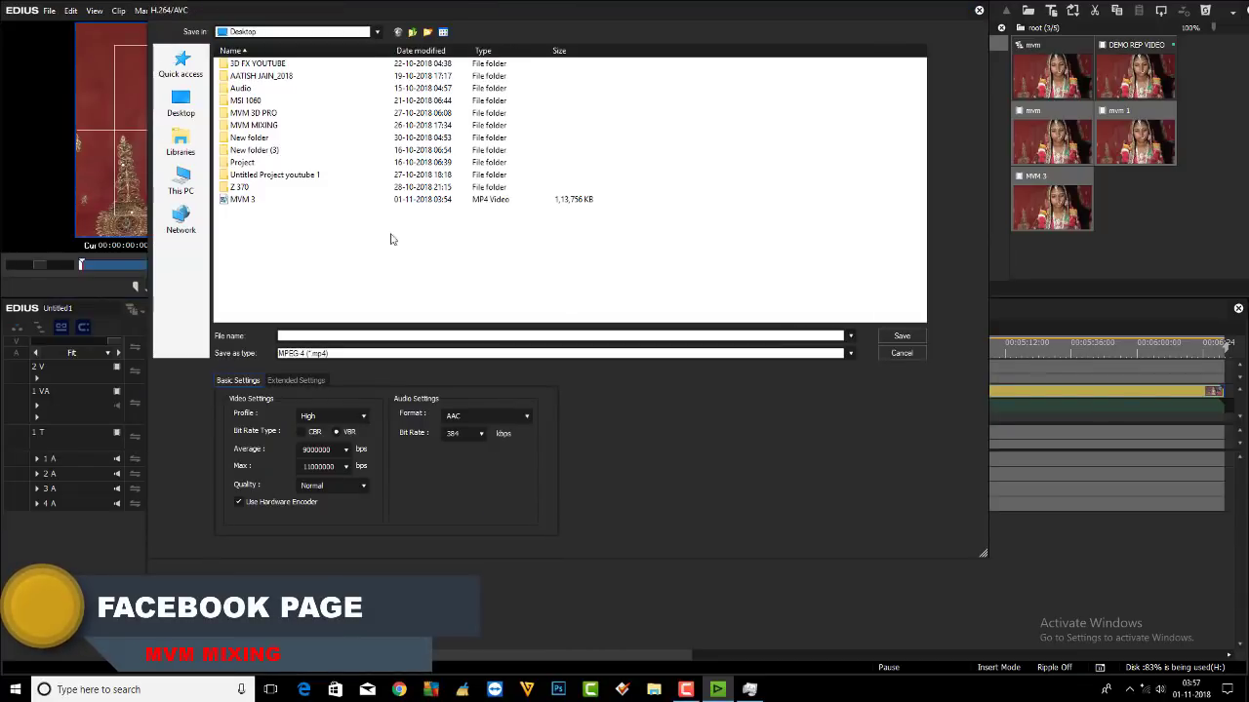
click(181, 107)
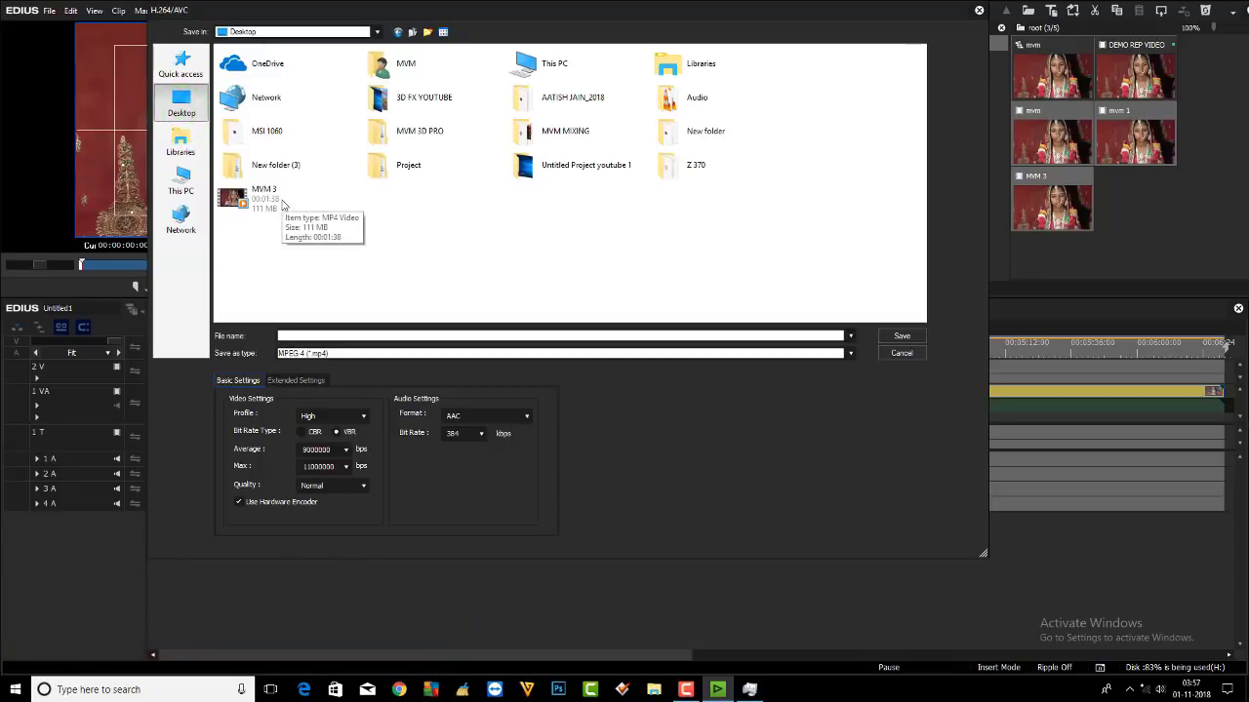
click(218, 203)
click(307, 334)
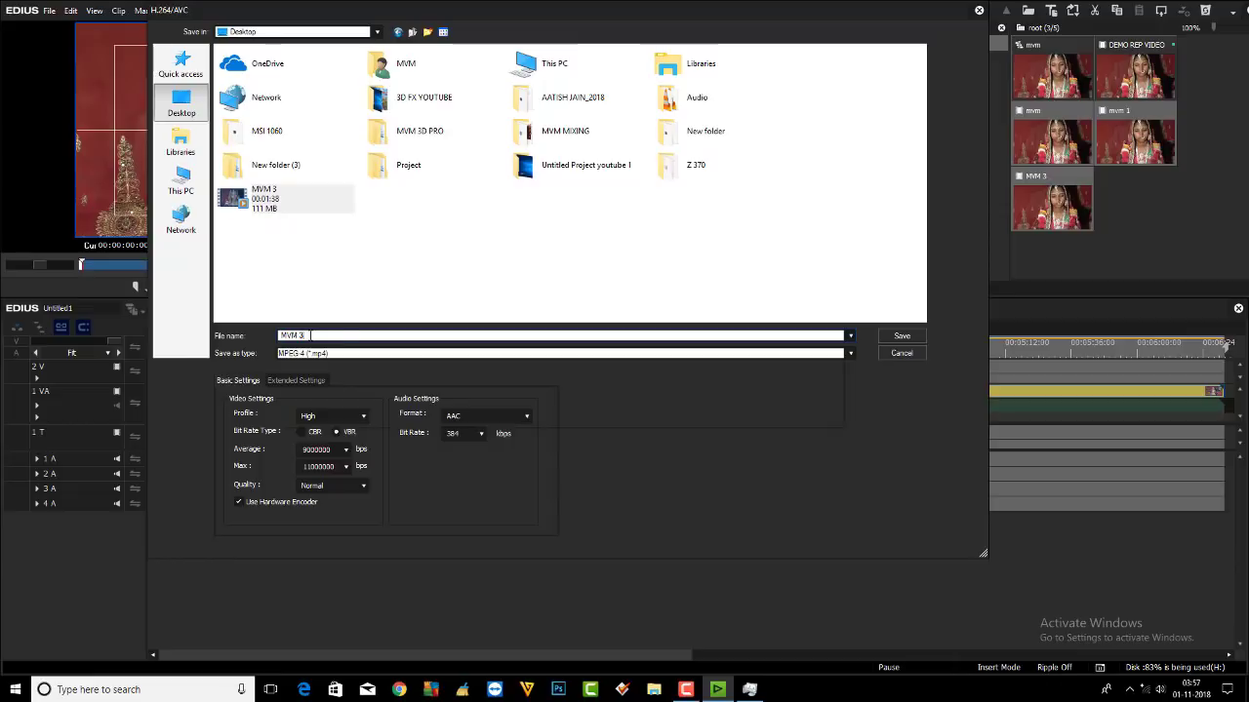
key(BackSpace)
text(4)
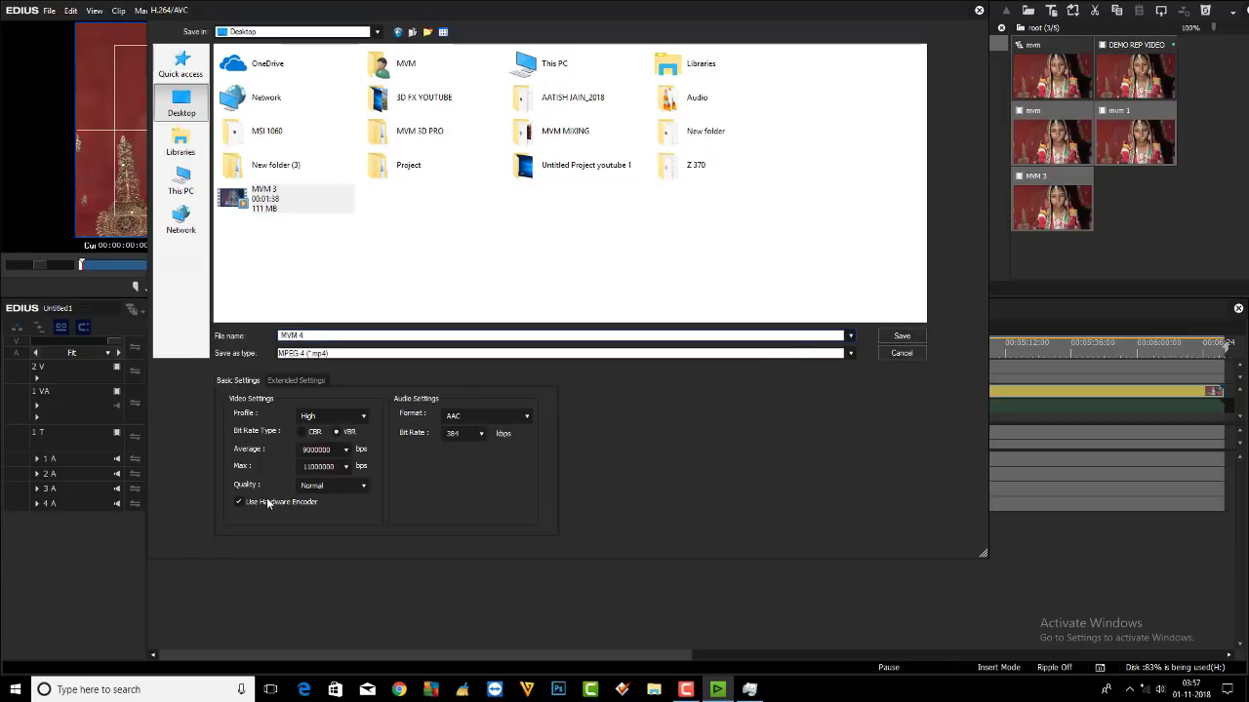
click(901, 335)
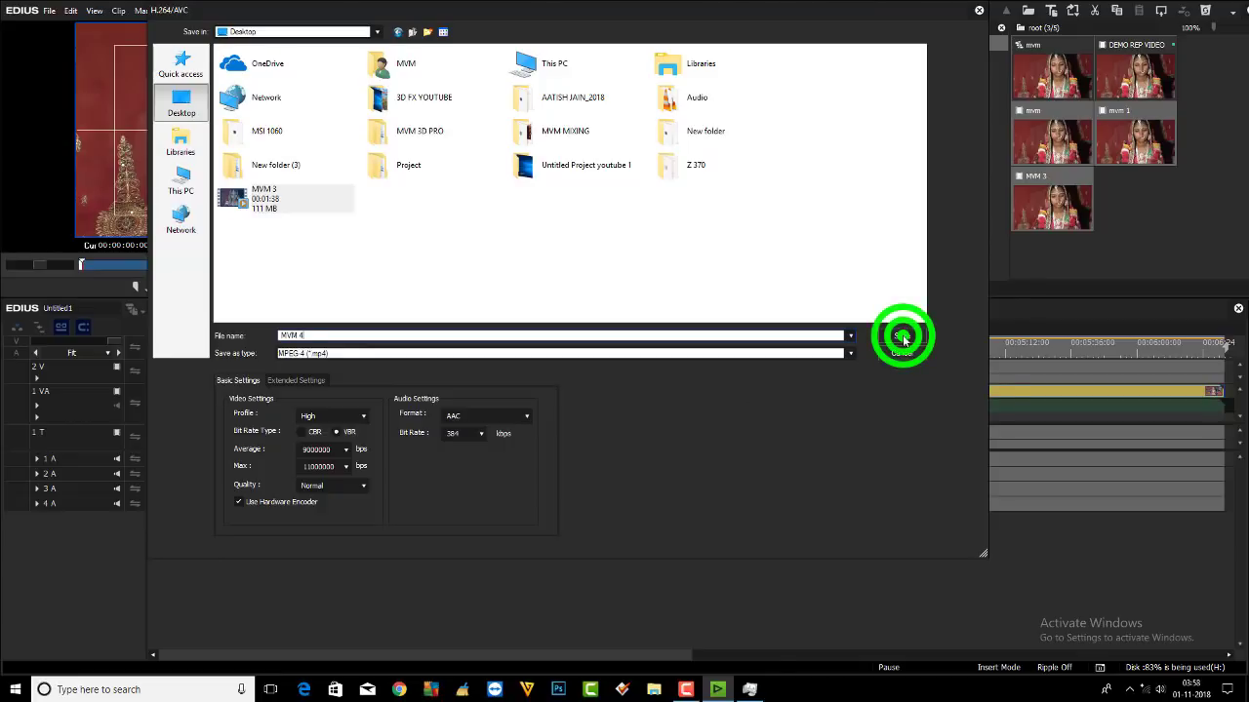
Step: Place Task Manager beside the render progress, compare the load on GPU 0 and GPU 1, and stop the render
click(749, 683)
click(902, 29)
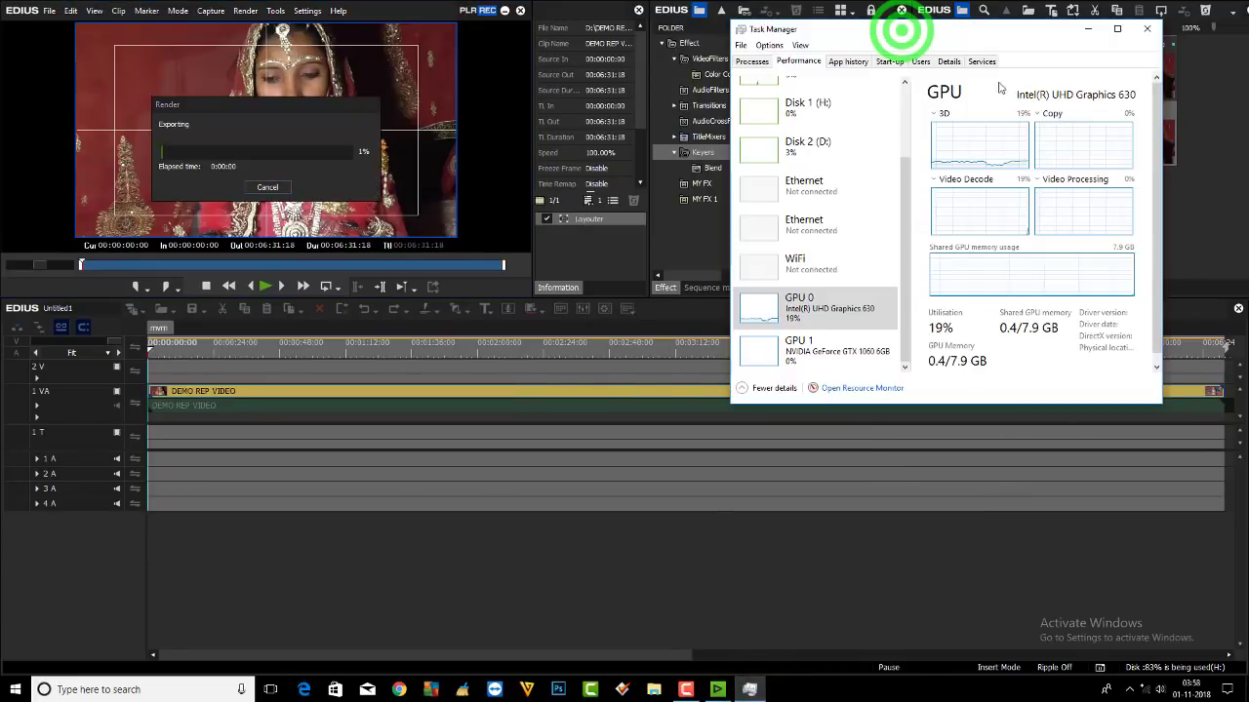
drag(901, 29, 557, 15)
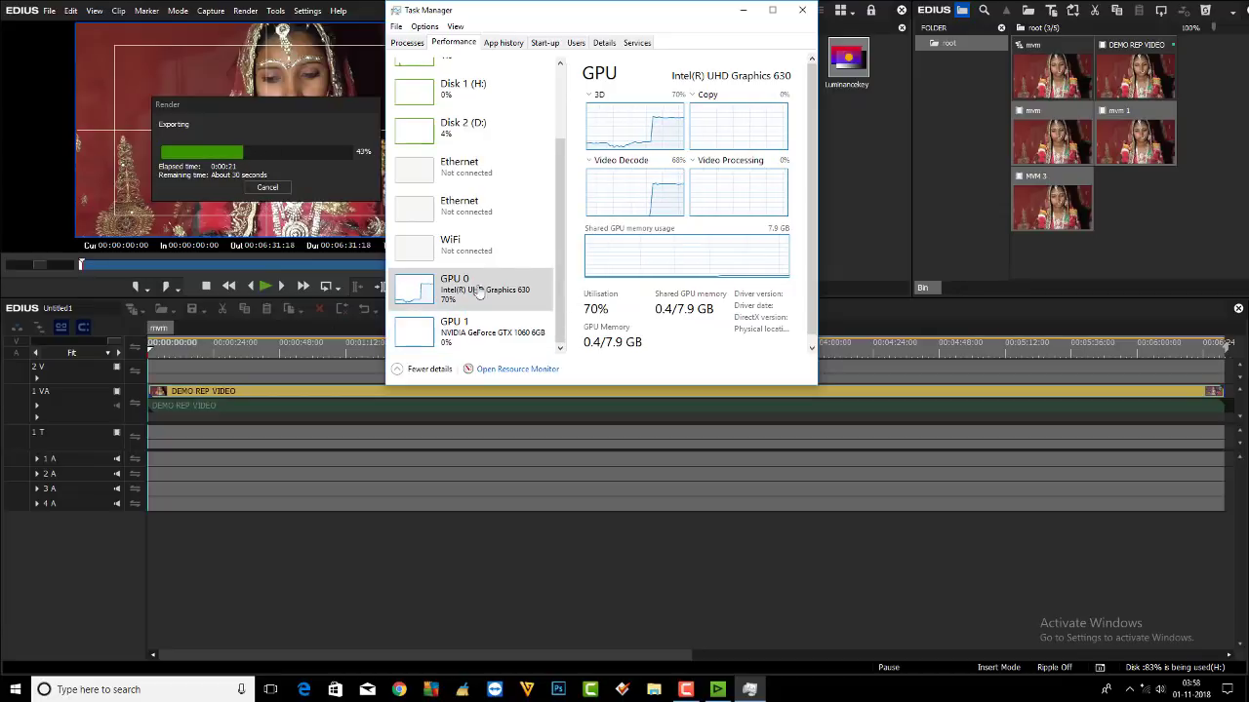
click(563, 252)
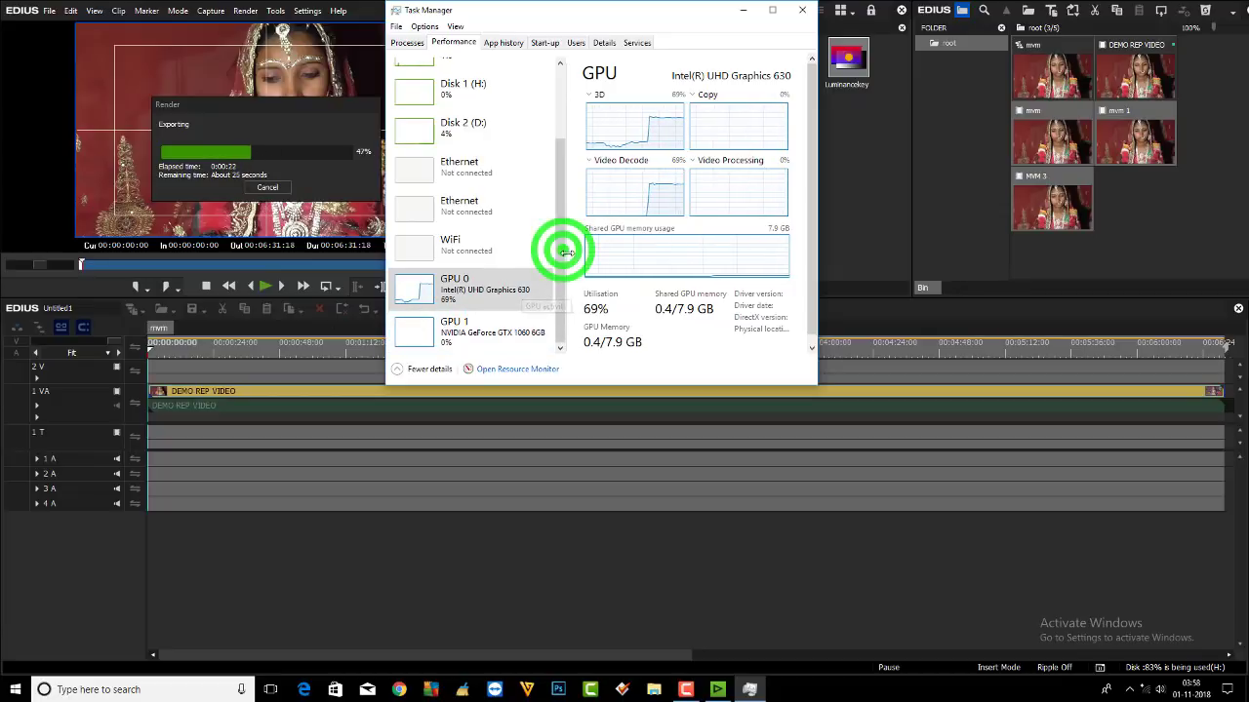
click(447, 332)
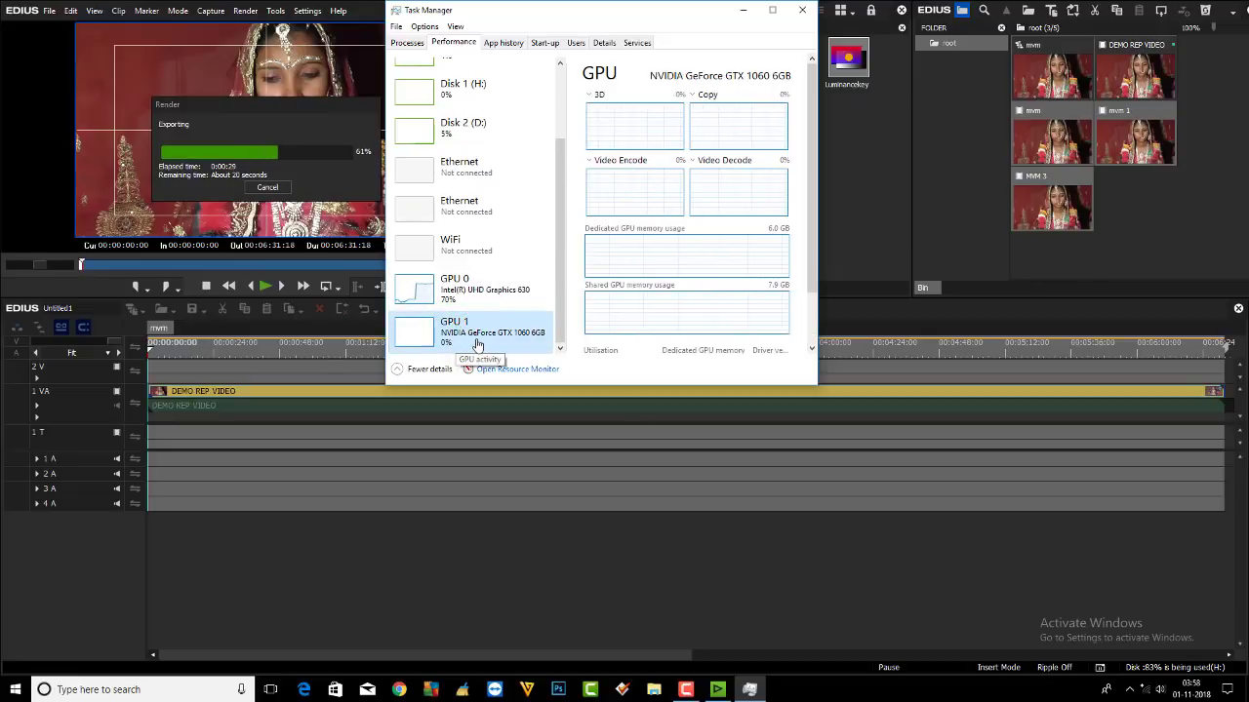
click(275, 190)
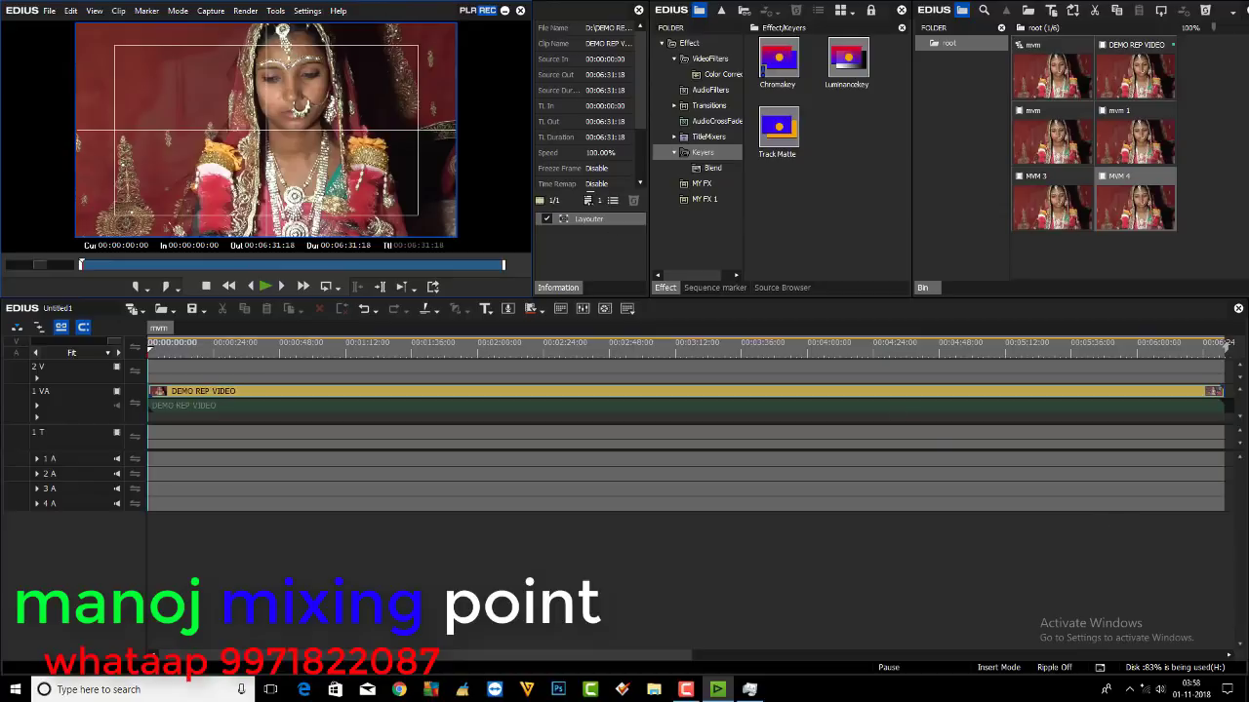
click(692, 689)
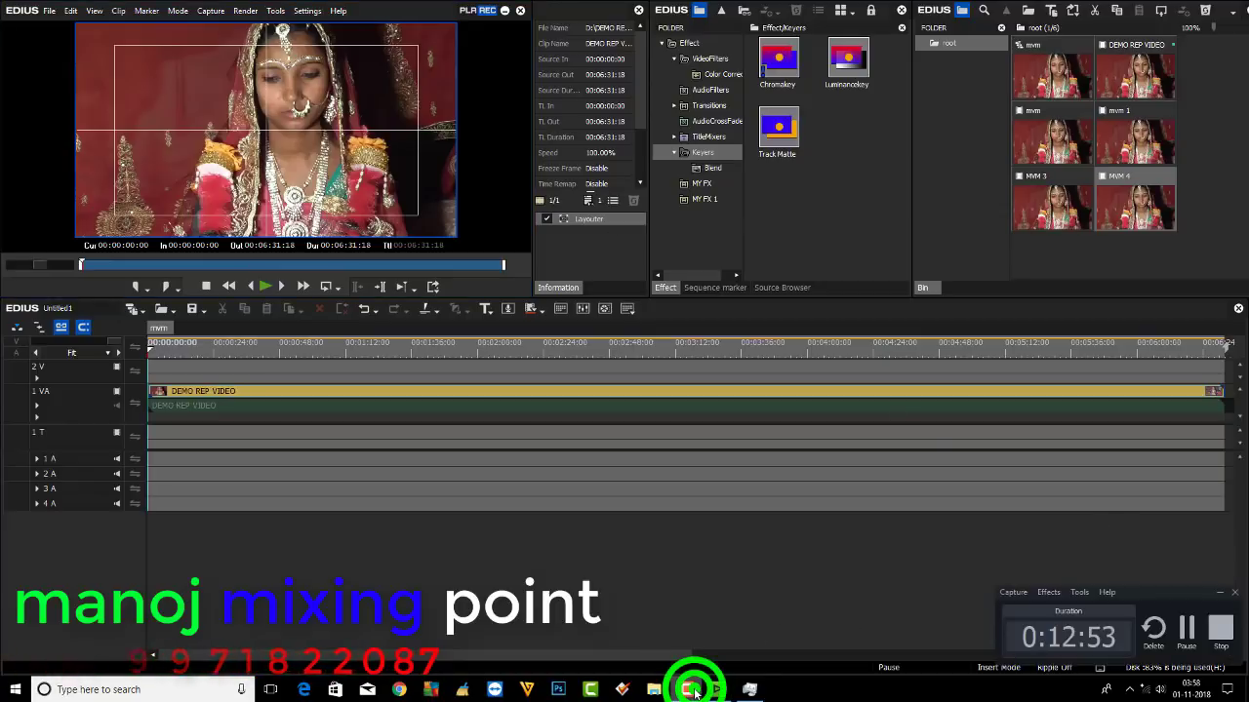
click(693, 689)
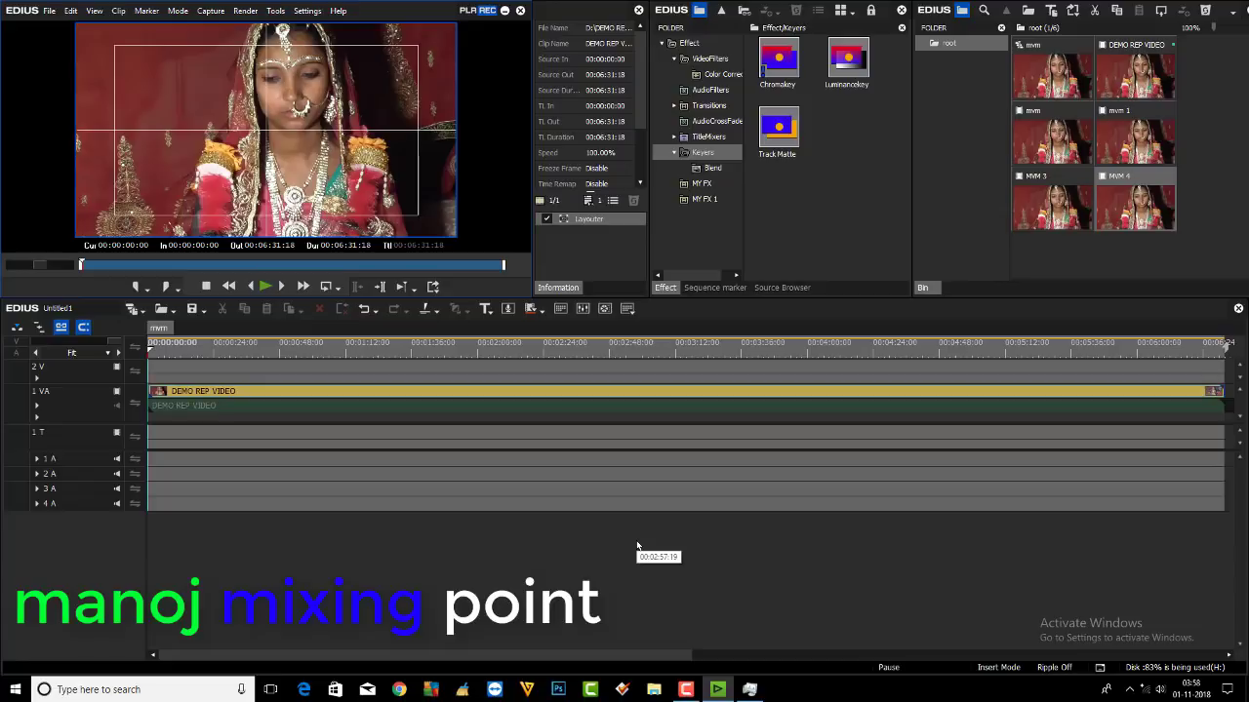
Step: Return to Task Manager and examine the activity graphs of GPU 0, the Intel UHD Graphics 630
click(749, 690)
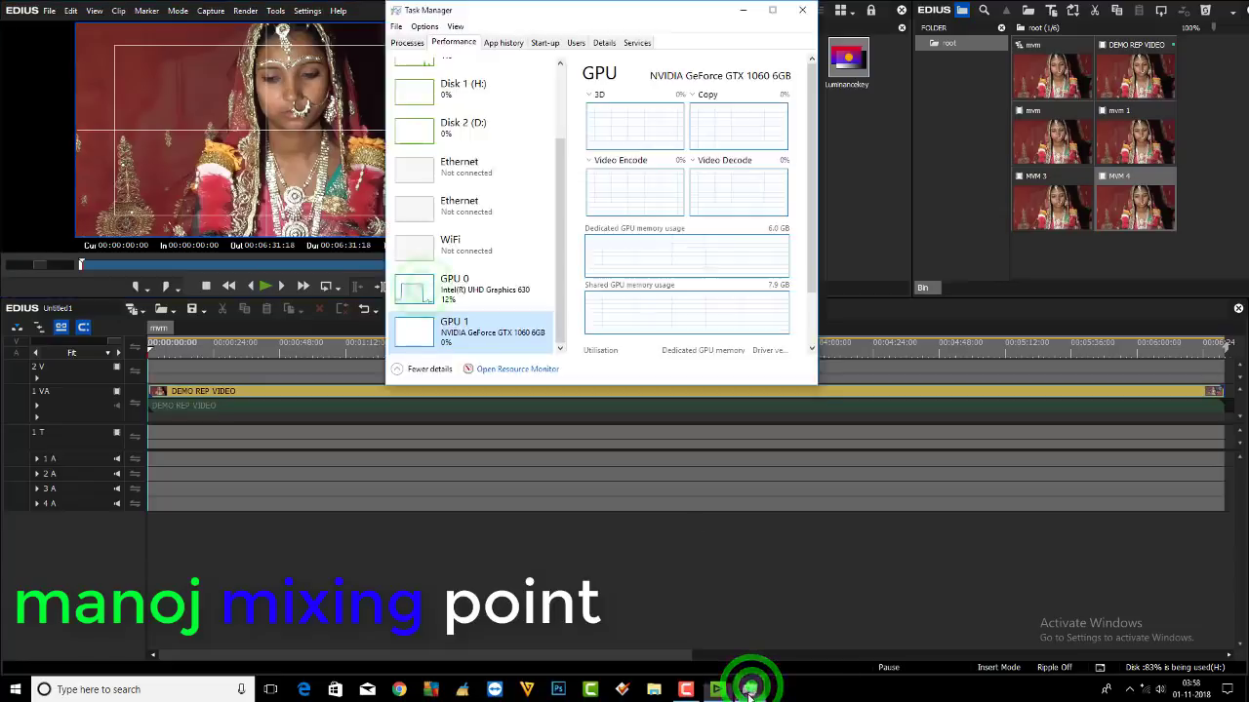
click(420, 287)
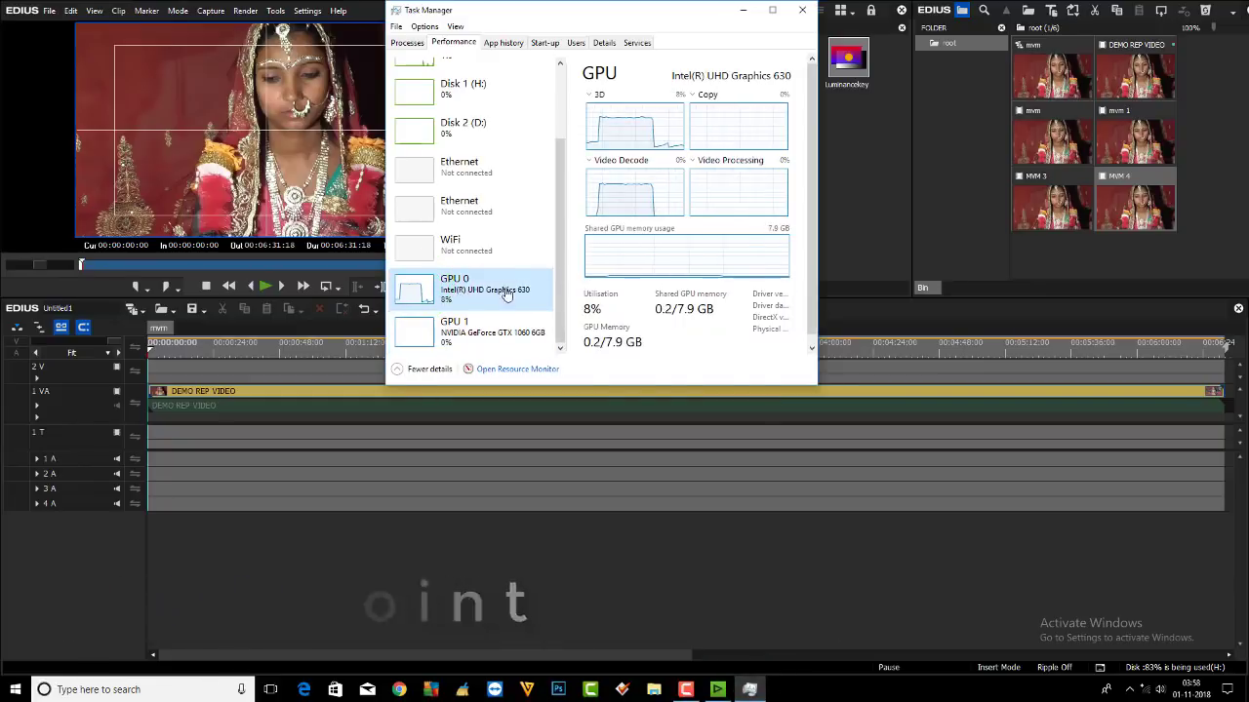